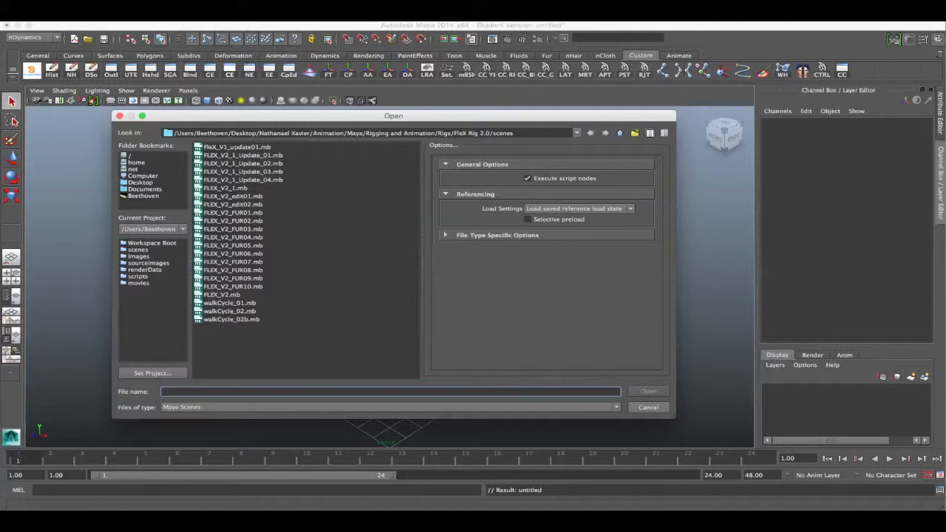
# Open the scene file FLEX_V2_1.mb from the FleX Rig 2.0 scenes folder
pyautogui.click(225, 188)
pyautogui.press('Return')
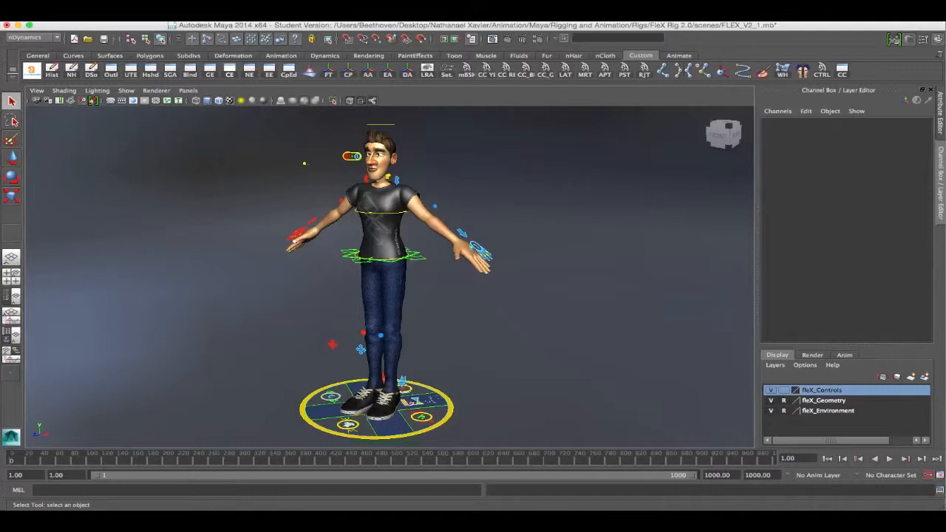
# Select the green h hair simulation control on the disc at the character's feet to view its attributes
pyautogui.keyDown('alt'); pyautogui.moveTo(377, 370); pyautogui.dragTo(358, 295, button='middle'); pyautogui.keyUp('alt')
pyautogui.scroll(5, 370, 296)
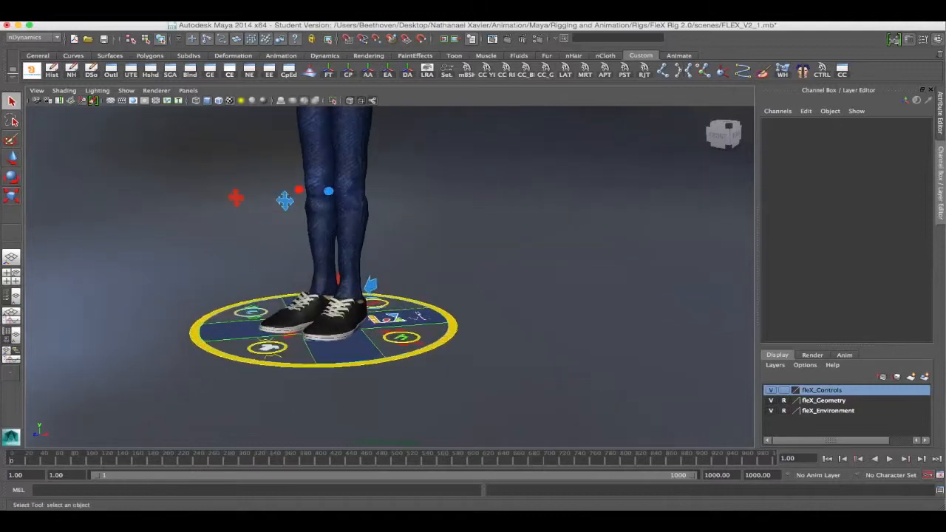
pyautogui.keyDown('alt'); pyautogui.moveTo(363, 295); pyautogui.dragTo(373, 321); pyautogui.keyUp('alt')
pyautogui.keyDown('alt'); pyautogui.moveTo(355, 311); pyautogui.dragTo(390, 304, button='middle'); pyautogui.keyUp('alt')
pyautogui.scroll(4, 390, 304)
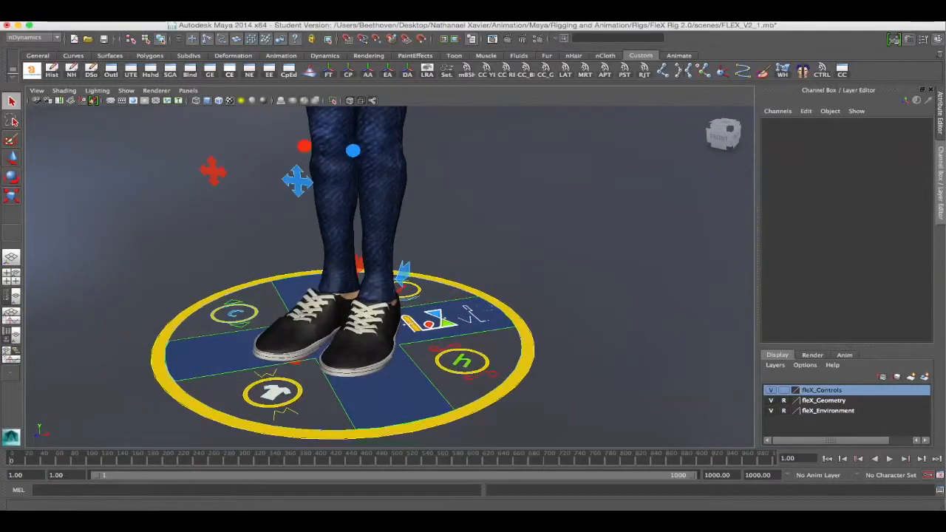
pyautogui.keyDown('alt'); pyautogui.moveTo(390, 303); pyautogui.dragTo(394, 309); pyautogui.keyUp('alt')
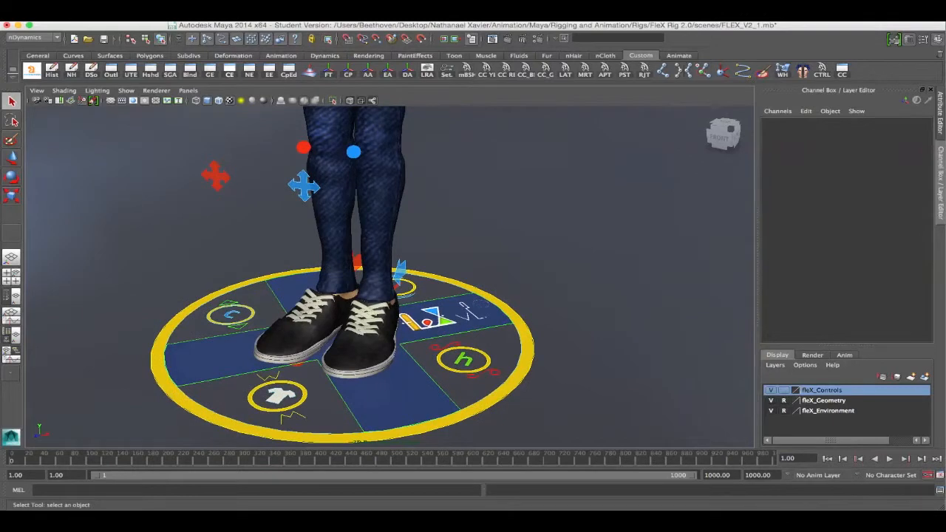
pyautogui.click(465, 361)
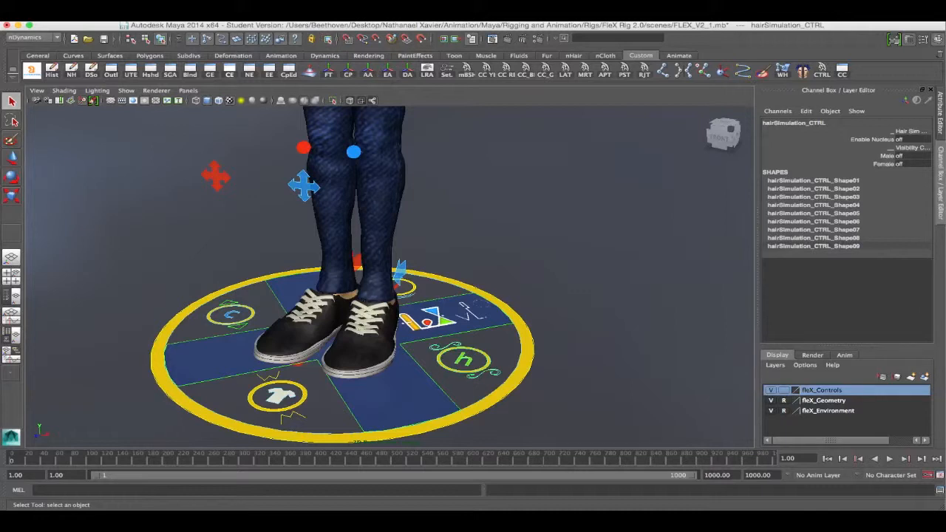
# Examine the character's upper body and hair, and select the C cloth simulation control on the floor disc
pyautogui.scroll(-3, 390, 277)
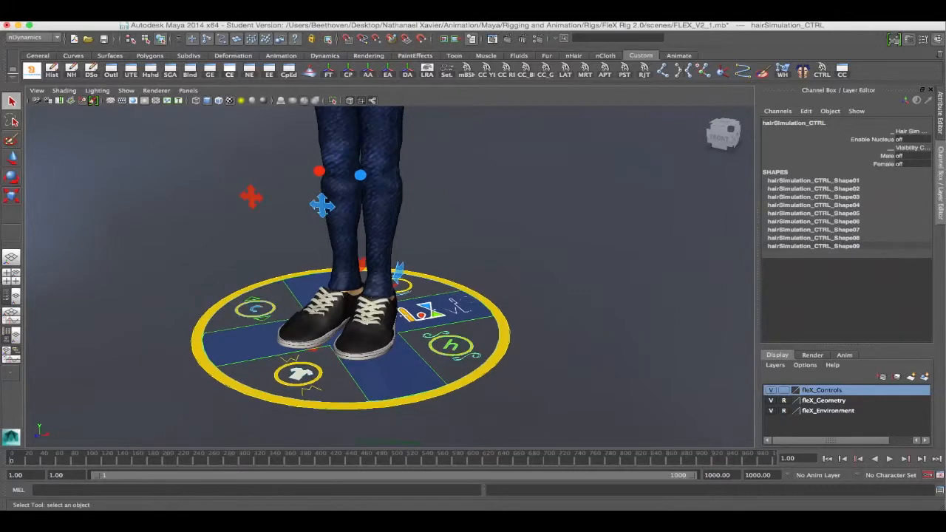
pyautogui.scroll(-6, 389, 277)
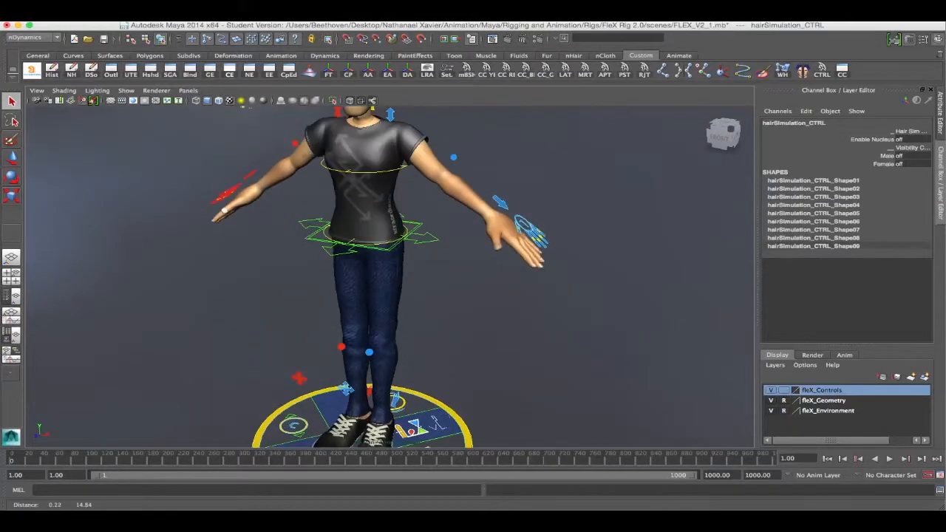
pyautogui.keyDown('alt'); pyautogui.moveTo(390, 277); pyautogui.dragTo(451, 276); pyautogui.keyUp('alt')
pyautogui.keyDown('alt'); pyautogui.moveTo(390, 277); pyautogui.dragTo(394, 392, button='middle'); pyautogui.keyUp('alt')
pyautogui.scroll(3, 389, 296)
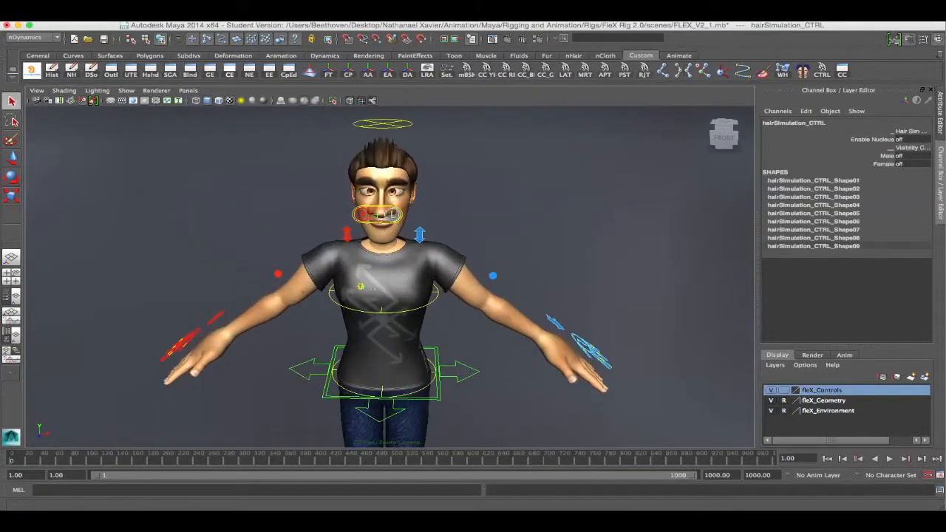
pyautogui.keyDown('alt'); pyautogui.moveTo(390, 296); pyautogui.dragTo(329, 348); pyautogui.keyUp('alt')
pyautogui.keyDown('alt'); pyautogui.moveTo(329, 347); pyautogui.dragTo(329, 222, button='middle'); pyautogui.keyUp('alt')
pyautogui.scroll(3, 329, 295)
pyautogui.moveTo(329, 296)
pyautogui.keyDown('alt'); pyautogui.mouseDown()
pyautogui.moveTo(325, 318)
pyautogui.moveTo(325, 303)
pyautogui.mouseUp(); pyautogui.keyUp('alt')
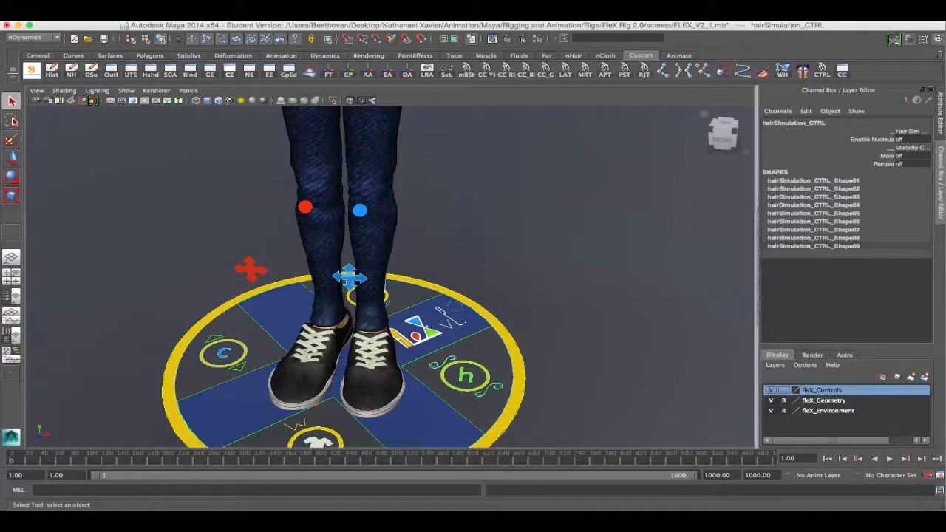
pyautogui.click(224, 353)
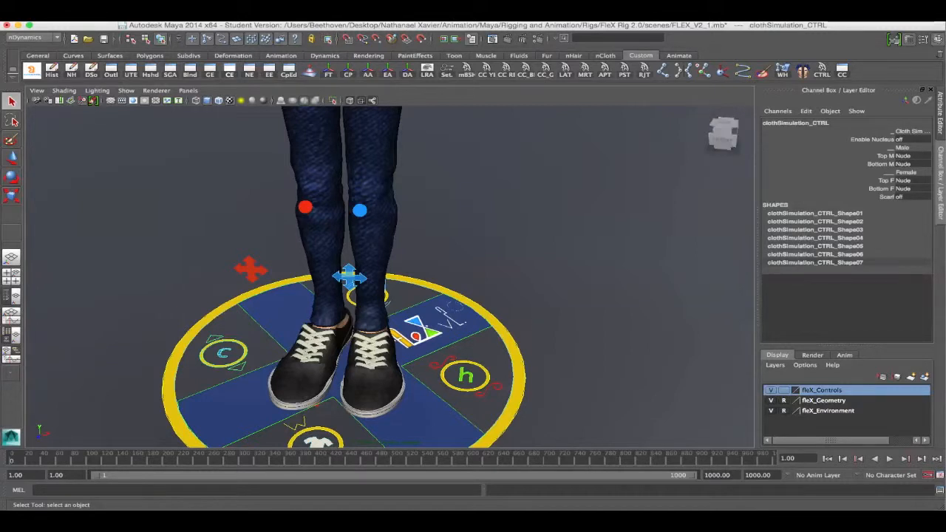
pyautogui.scroll(-2, 389, 277)
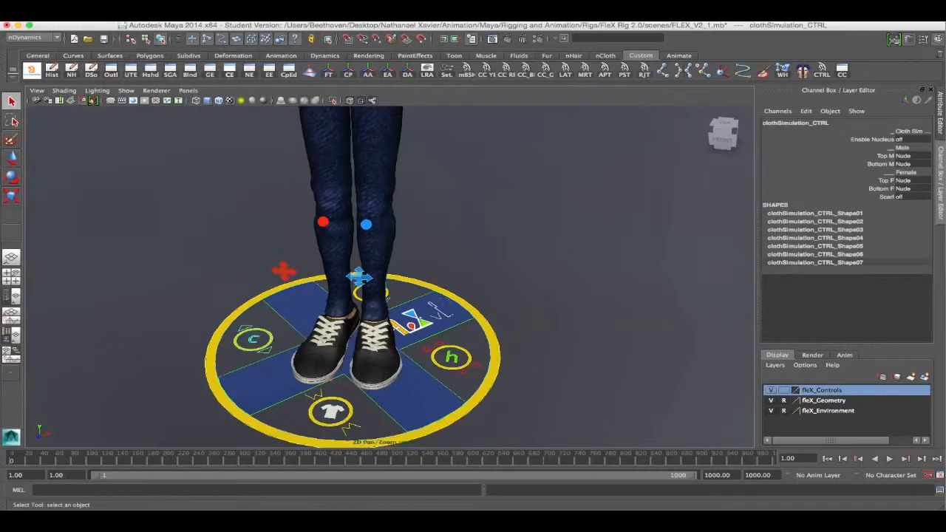
pyautogui.keyDown('alt'); pyautogui.moveTo(415, 296); pyautogui.dragTo(347, 273); pyautogui.keyUp('alt')
pyautogui.keyDown('alt'); pyautogui.moveTo(370, 222); pyautogui.dragTo(388, 329, button='middle'); pyautogui.keyUp('alt')
pyautogui.keyDown('alt'); pyautogui.moveTo(388, 310); pyautogui.dragTo(352, 288); pyautogui.keyUp('alt')
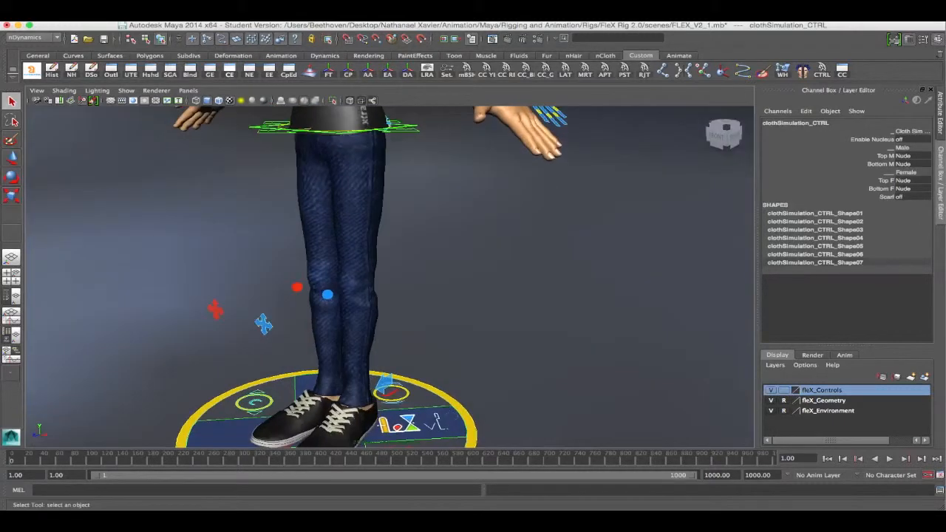
pyautogui.click(328, 295)
pyautogui.press('w')
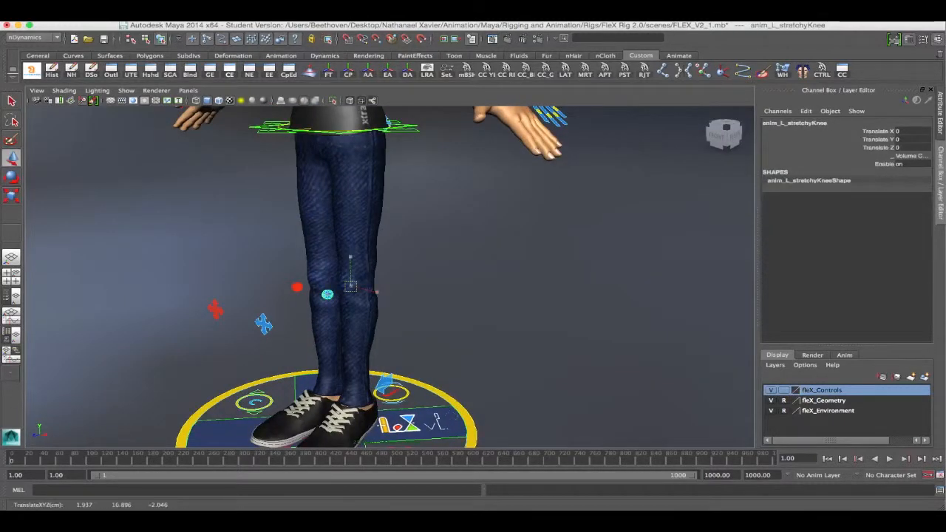
pyautogui.moveTo(351, 286); pyautogui.dragTo(330, 279)
pyautogui.click(399, 244)
pyautogui.keyDown('alt'); pyautogui.moveTo(399, 244); pyautogui.dragTo(399, 436, button='middle'); pyautogui.keyUp('alt')
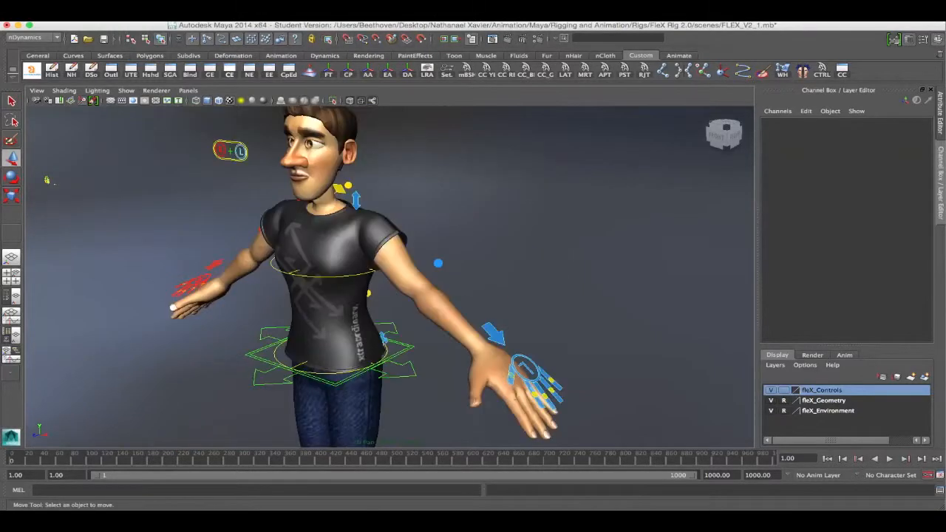
# Inspect the attributes of the hair simulation control, followed by those of the cloth simulation control
pyautogui.scroll(-5, 390, 277)
pyautogui.keyDown('alt'); pyautogui.moveTo(390, 355); pyautogui.dragTo(389, 203, button='middle'); pyautogui.keyUp('alt')
pyautogui.scroll(5, 390, 277)
pyautogui.keyDown('alt'); pyautogui.moveTo(370, 277); pyautogui.dragTo(399, 277, button='right'); pyautogui.keyUp('alt')
pyautogui.keyDown('alt'); pyautogui.moveTo(399, 277); pyautogui.dragTo(485, 308); pyautogui.keyUp('alt')
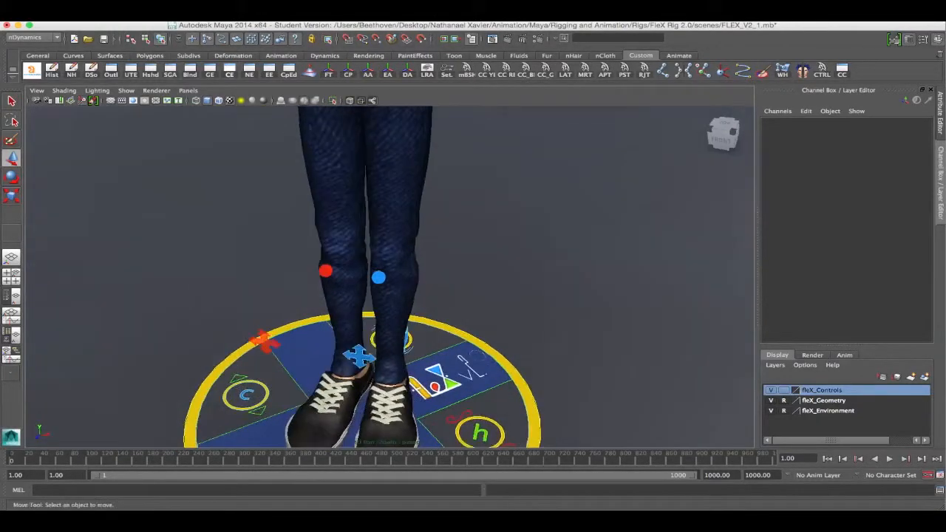
pyautogui.click(479, 432)
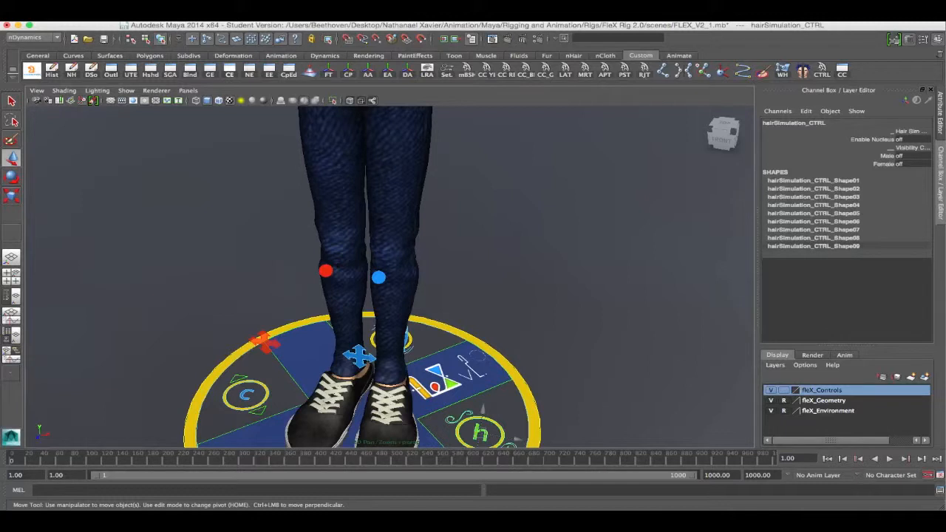
pyautogui.click(246, 395)
# Look over the character's body and reselect the hair simulation control on the floor disc
pyautogui.keyDown('alt'); pyautogui.moveTo(389, 277); pyautogui.dragTo(311, 277, button='right'); pyautogui.keyUp('alt')
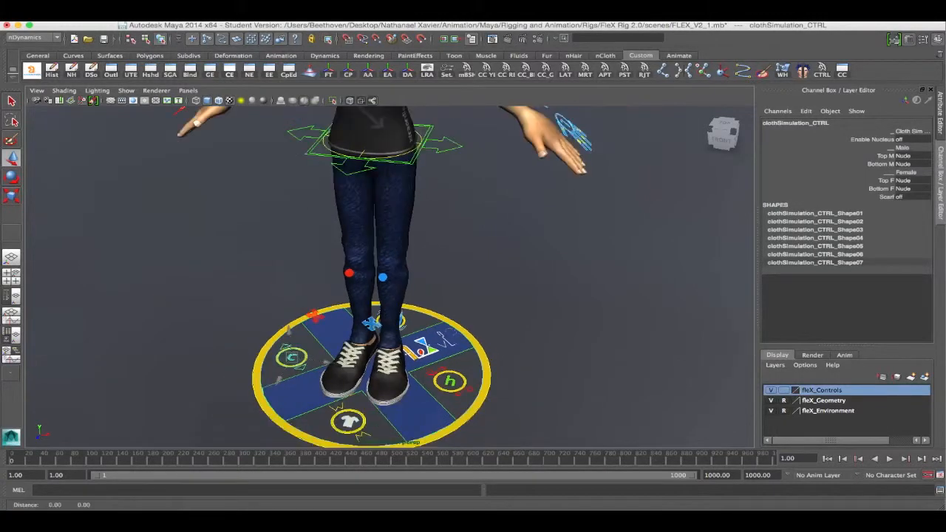
pyautogui.keyDown('alt'); pyautogui.moveTo(377, 185); pyautogui.dragTo(362, 397, button='middle'); pyautogui.keyUp('alt')
pyautogui.keyDown('alt'); pyautogui.moveTo(389, 277); pyautogui.dragTo(340, 277, button='right'); pyautogui.keyUp('alt')
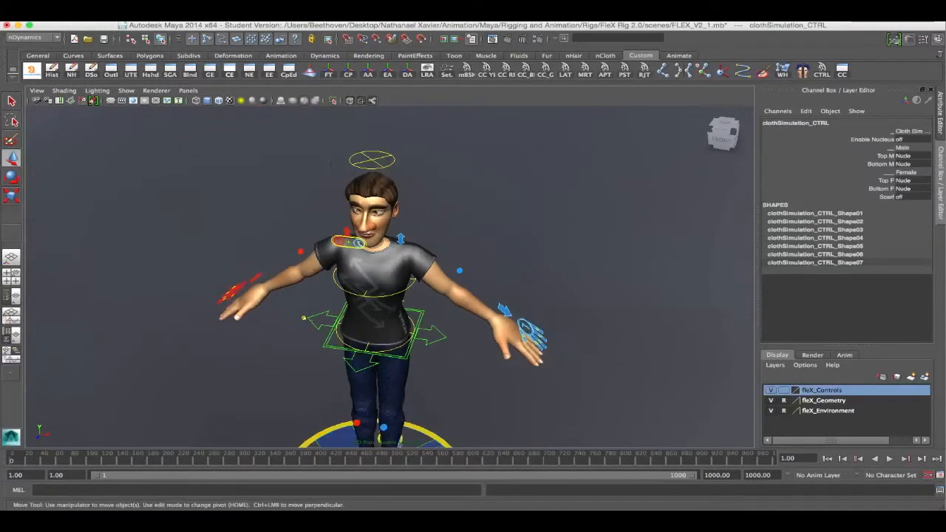
pyautogui.keyDown('alt'); pyautogui.moveTo(377, 337); pyautogui.dragTo(378, 207, button='middle'); pyautogui.keyUp('alt')
pyautogui.keyDown('alt'); pyautogui.moveTo(370, 278); pyautogui.dragTo(488, 278, button='right'); pyautogui.keyUp('alt')
pyautogui.keyDown('alt'); pyautogui.moveTo(370, 296); pyautogui.dragTo(374, 134, button='middle'); pyautogui.keyUp('alt')
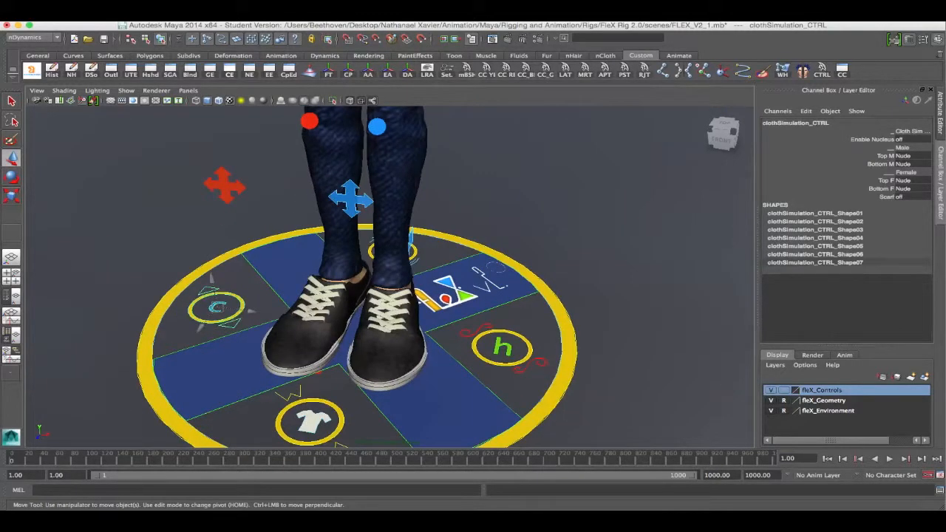
pyautogui.click(503, 347)
# Switch the viewport to the Cam_FleXpressionEditor camera
pyautogui.keyDown('alt'); pyautogui.moveTo(474, 318); pyautogui.dragTo(392, 318, button='right'); pyautogui.keyUp('alt')
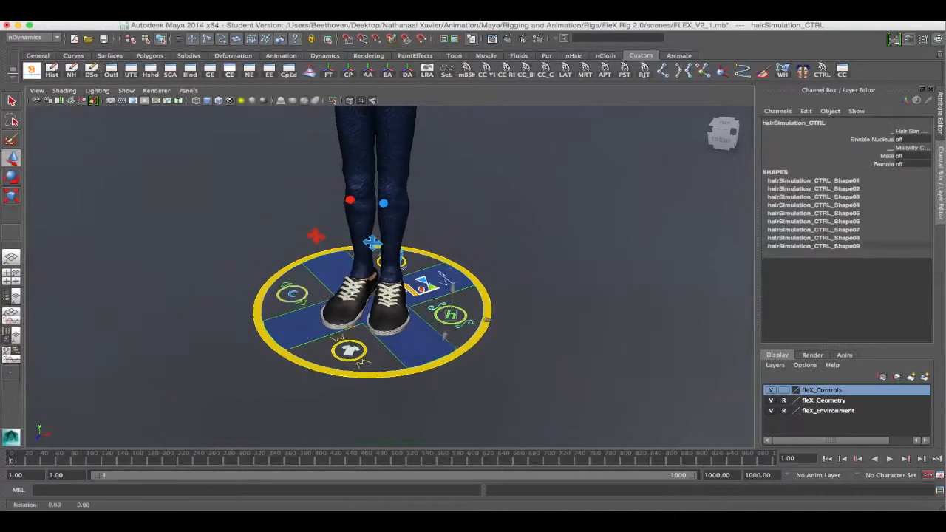
pyautogui.keyDown('alt'); pyautogui.moveTo(414, 318); pyautogui.dragTo(377, 259); pyautogui.keyUp('alt')
pyautogui.keyDown('alt'); pyautogui.moveTo(374, 222); pyautogui.dragTo(378, 356, button='middle'); pyautogui.keyUp('alt')
pyautogui.keyDown('alt'); pyautogui.moveTo(377, 296); pyautogui.dragTo(383, 318); pyautogui.keyUp('alt')
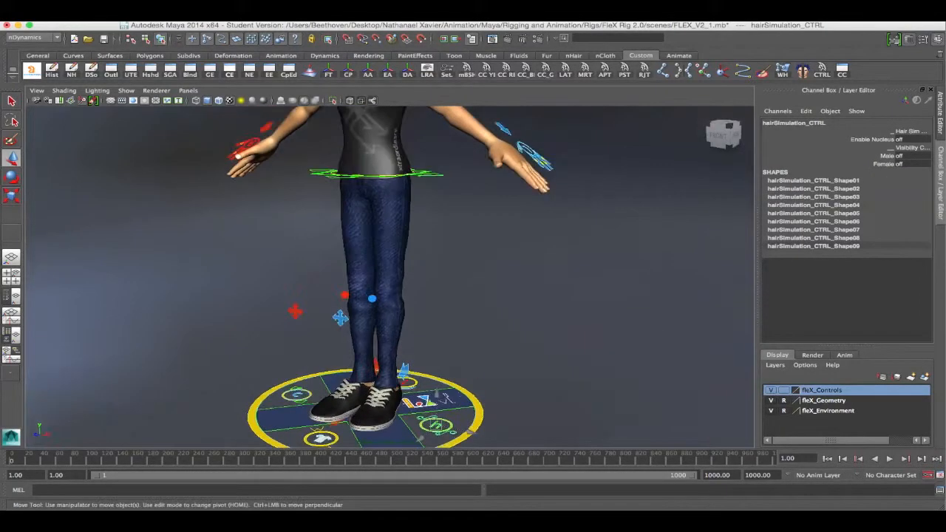
pyautogui.keyDown('alt'); pyautogui.moveTo(377, 207); pyautogui.dragTo(388, 403, button='middle'); pyautogui.keyUp('alt')
pyautogui.scroll(3, 390, 276)
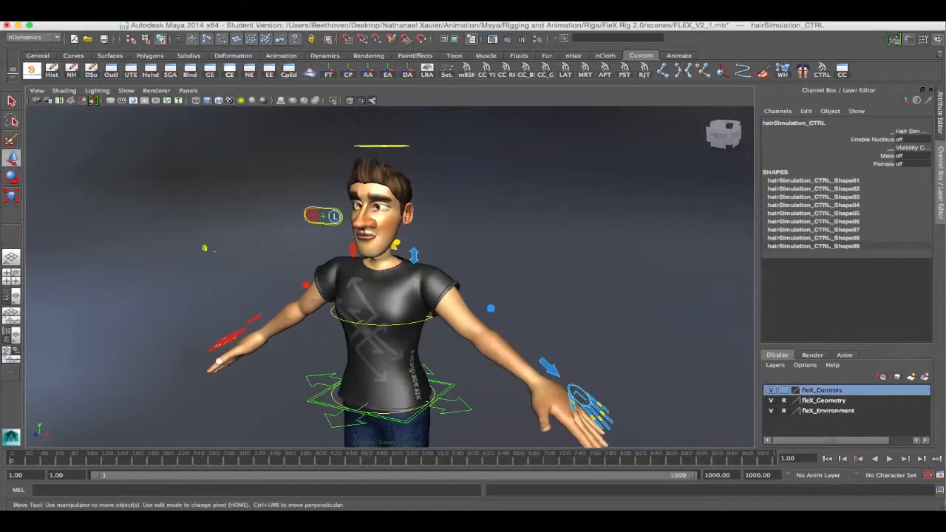
pyautogui.click(187, 91)
pyautogui.moveTo(200, 100)
pyautogui.click(321, 101)
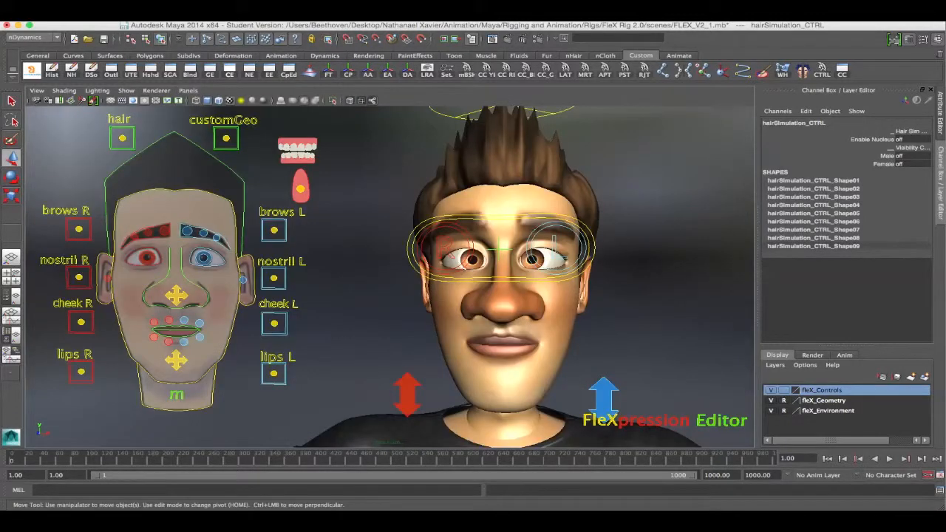
# Set the Male hair style of the facial editor's hair slider control to Bald
pyautogui.click(122, 138)
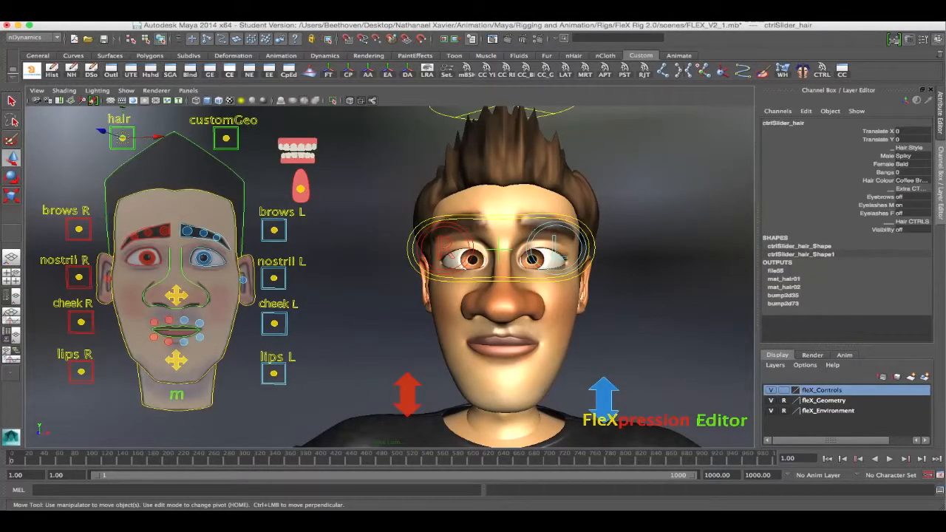
pyautogui.press('w')
pyautogui.click(196, 225)
pyautogui.moveTo(196, 226); pyautogui.dragTo(155, 212)
pyautogui.click(904, 156)
pyautogui.click(906, 164)
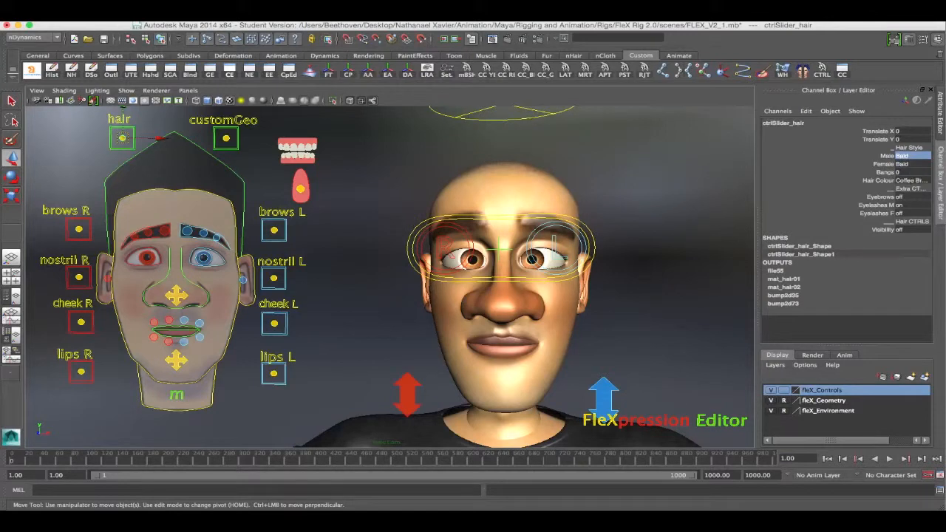
# Switch the viewport back to the persp camera
pyautogui.click(187, 90)
pyautogui.moveTo(222, 101)
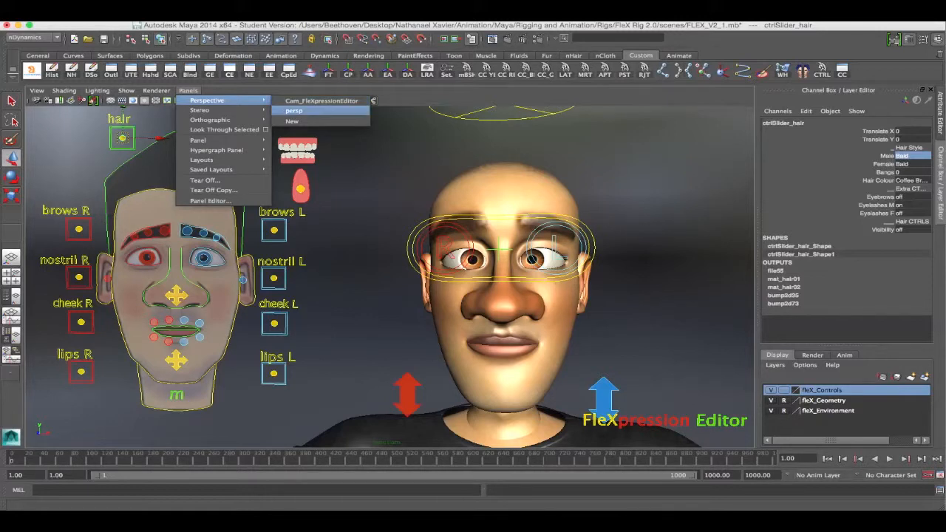
pyautogui.click(294, 110)
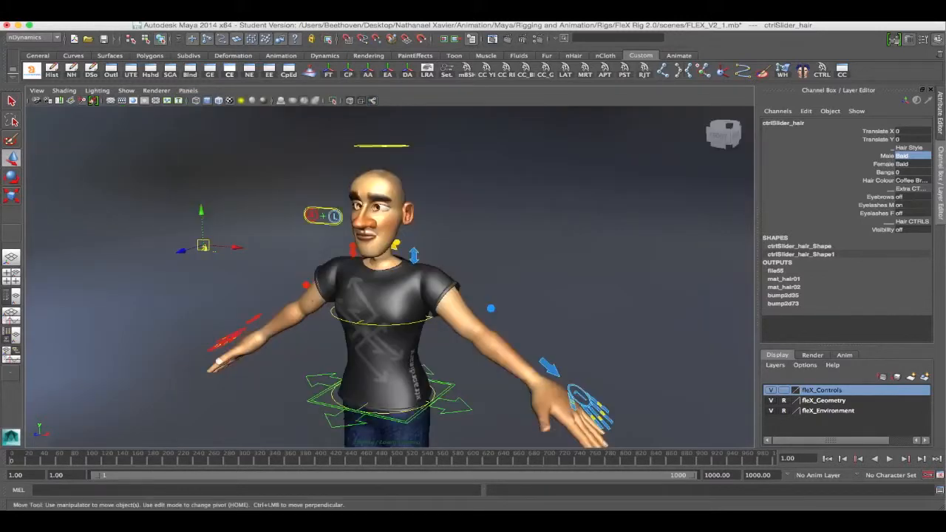
# Select the hair simulation control beside the character's feet, keeping the whole figure in view
pyautogui.keyDown('alt'); pyautogui.moveTo(414, 281); pyautogui.dragTo(281, 281, button='right'); pyautogui.keyUp('alt')
pyautogui.keyDown('alt'); pyautogui.moveTo(385, 318); pyautogui.dragTo(373, 190, button='middle'); pyautogui.keyUp('alt')
pyautogui.keyDown('alt'); pyautogui.moveTo(355, 259); pyautogui.dragTo(458, 259, button='right'); pyautogui.keyUp('alt')
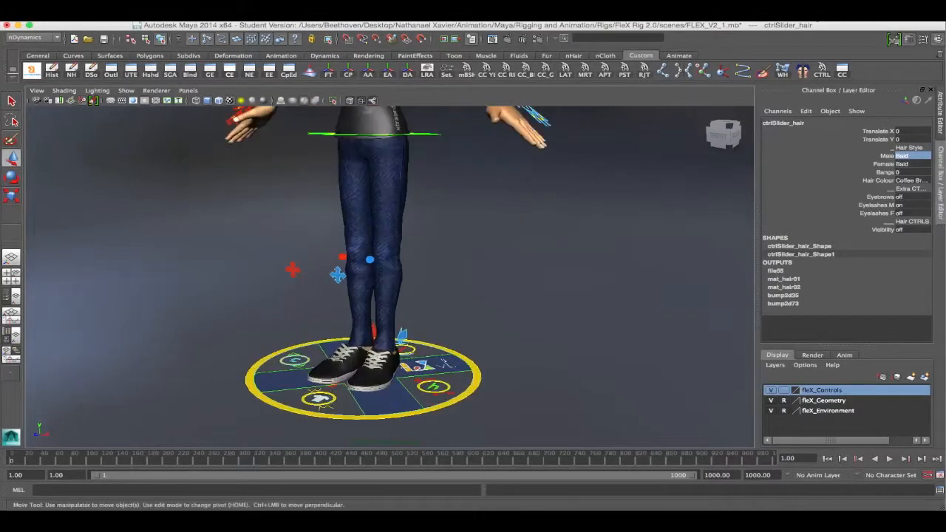
pyautogui.keyDown('alt'); pyautogui.moveTo(377, 192); pyautogui.dragTo(378, 373, button='middle'); pyautogui.keyUp('alt')
pyautogui.keyDown('alt'); pyautogui.moveTo(384, 296); pyautogui.dragTo(296, 296, button='right'); pyautogui.keyUp('alt')
pyautogui.keyDown('alt'); pyautogui.moveTo(377, 311); pyautogui.dragTo(370, 235, button='middle'); pyautogui.keyUp('alt')
pyautogui.keyDown('alt'); pyautogui.moveTo(370, 259); pyautogui.dragTo(421, 259, button='right'); pyautogui.keyUp('alt')
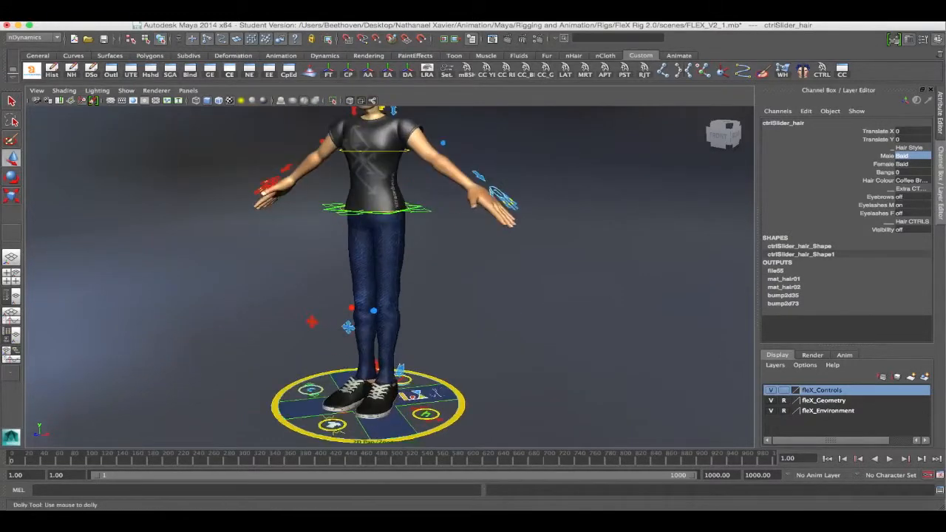
pyautogui.keyDown('alt'); pyautogui.moveTo(370, 281); pyautogui.dragTo(377, 336); pyautogui.keyUp('alt')
pyautogui.click(426, 403)
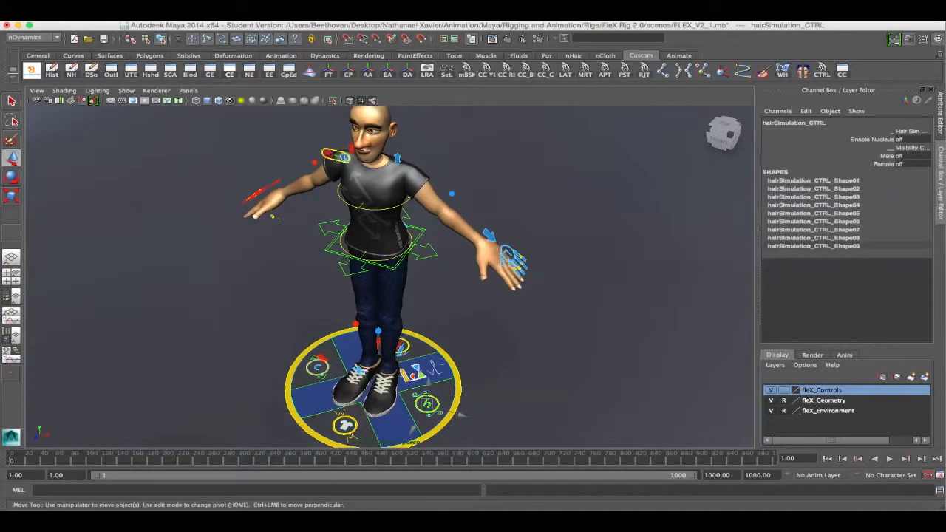
# Turn on the Male hair visibility of the hair simulation control
pyautogui.keyDown('alt'); pyautogui.moveTo(460, 416); pyautogui.dragTo(448, 363); pyautogui.keyUp('alt')
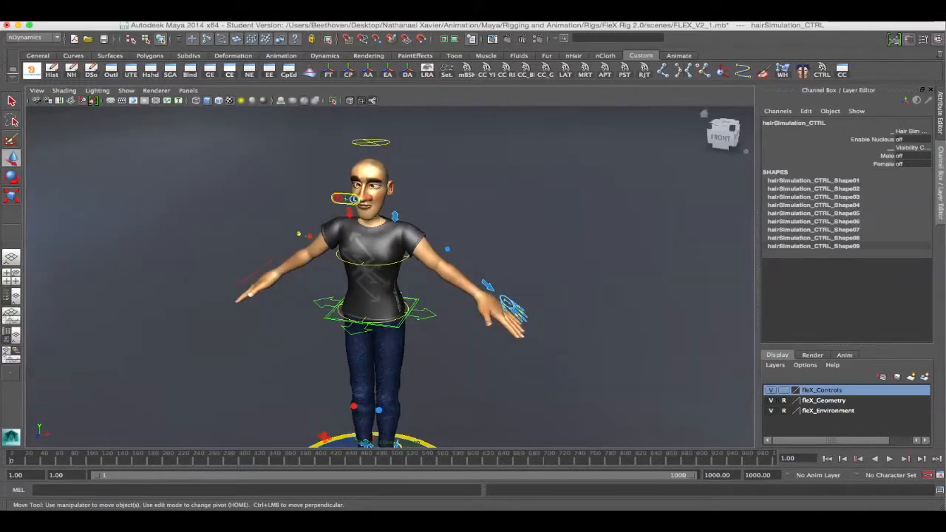
pyautogui.doubleClick(911, 156)
pyautogui.write('1')
pyautogui.press('Return')
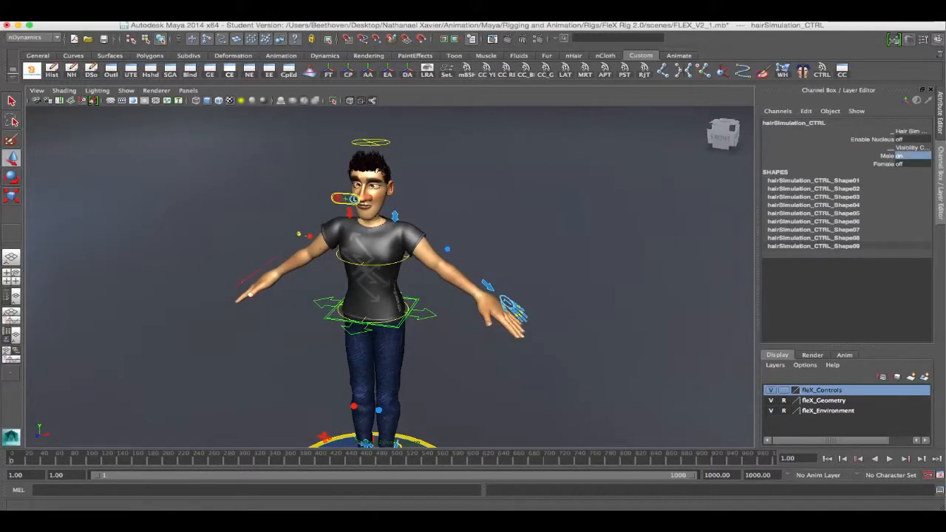
# Clear the selection and set the fleX_Geometry layer to normal display so its geometry can be selected
pyautogui.scroll(5, 414, 311)
pyautogui.keyDown('alt'); pyautogui.moveTo(444, 311); pyautogui.dragTo(296, 281); pyautogui.keyUp('alt')
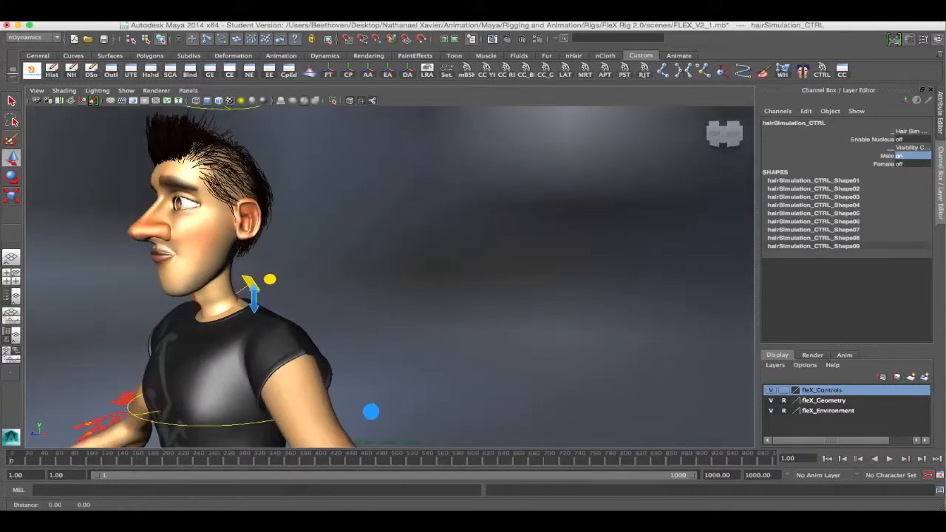
pyautogui.keyDown('alt'); pyautogui.moveTo(296, 222); pyautogui.dragTo(510, 304, button='middle'); pyautogui.keyUp('alt')
pyautogui.scroll(3, 444, 296)
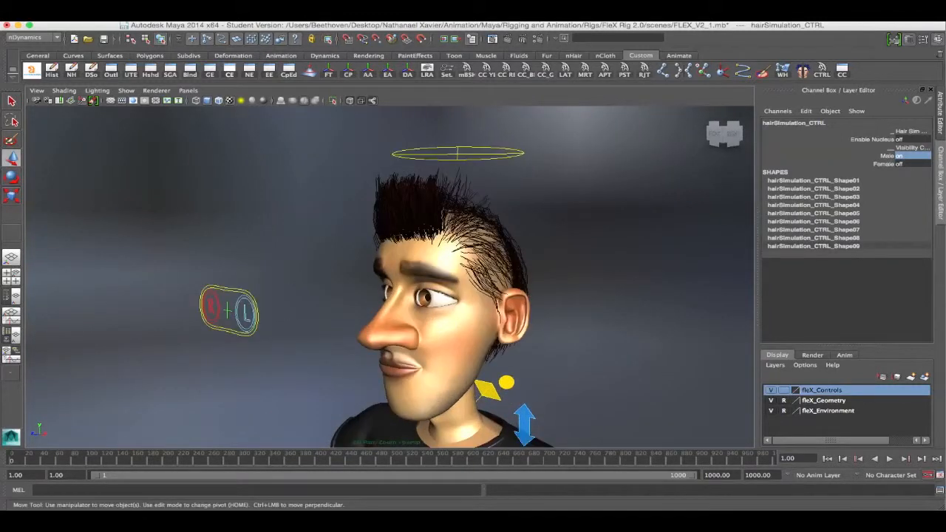
pyautogui.click(621, 295)
pyautogui.click(783, 401)
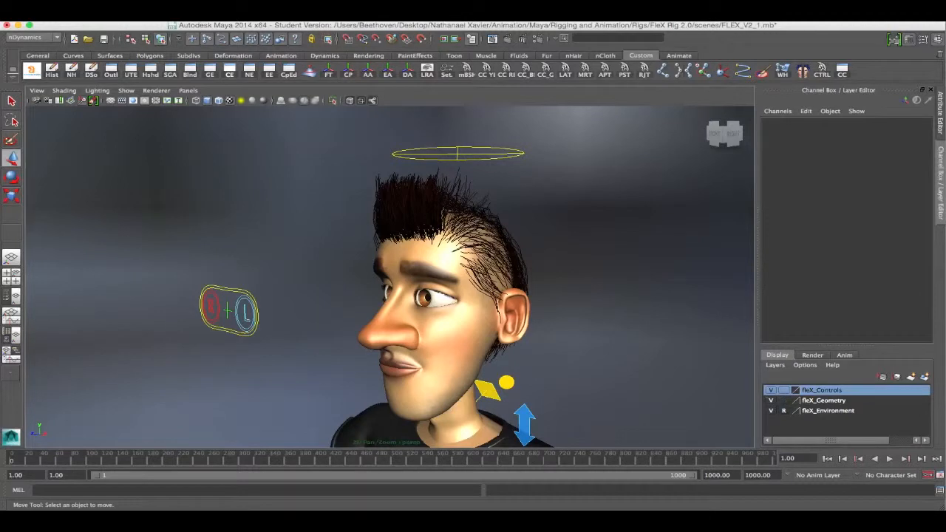
# Select the character's head and T-shirt meshes in turn and show them in smooth mesh preview
pyautogui.click(451, 325)
pyautogui.keyDown('alt'); pyautogui.moveTo(444, 325); pyautogui.dragTo(63, 320, button='right'); pyautogui.keyUp('alt')
pyautogui.keyDown('alt'); pyautogui.moveTo(63, 321); pyautogui.dragTo(81, 271, button='middle'); pyautogui.keyUp('alt')
pyautogui.keyDown('alt'); pyautogui.moveTo(111, 271); pyautogui.dragTo(261, 258); pyautogui.keyUp('alt')
pyautogui.keyDown('alt'); pyautogui.moveTo(262, 258); pyautogui.dragTo(80, 247, button='middle'); pyautogui.keyUp('alt')
pyautogui.keyDown('alt'); pyautogui.moveTo(81, 247); pyautogui.dragTo(177, 247, button='right'); pyautogui.keyUp('alt')
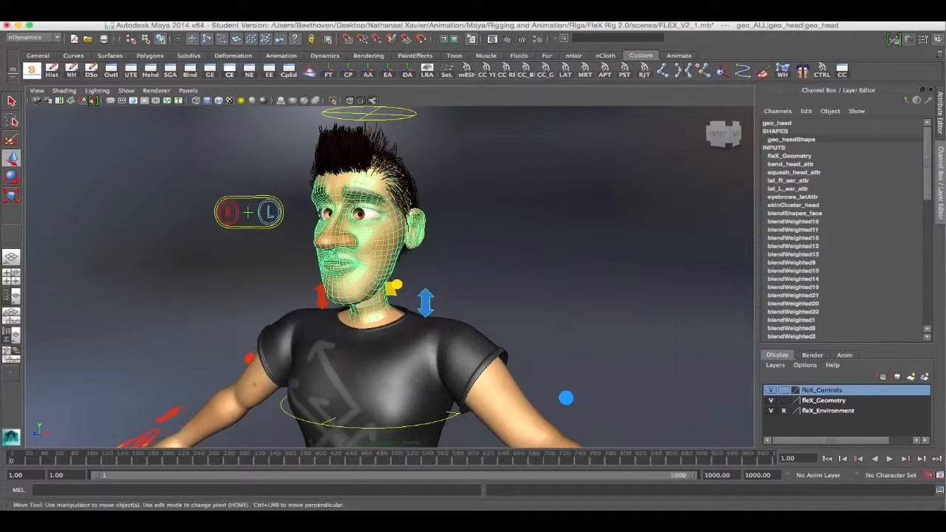
pyautogui.press('1')
pyautogui.press('3')
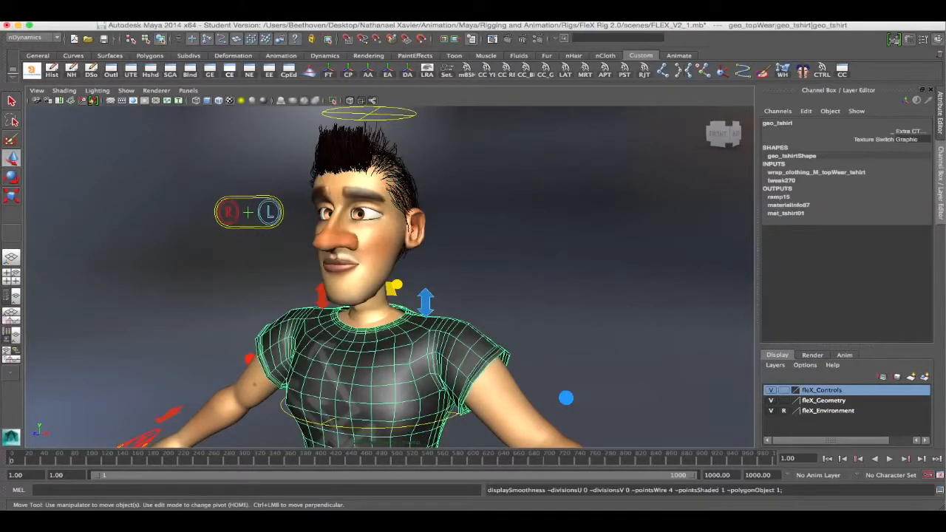
# Show the character's body and trousers meshes in smooth mesh preview
pyautogui.click(255, 384)
pyautogui.press('3')
pyautogui.keyDown('alt'); pyautogui.moveTo(340, 281); pyautogui.dragTo(236, 263, button='right'); pyautogui.keyUp('alt')
pyautogui.keyDown('alt'); pyautogui.moveTo(235, 263); pyautogui.dragTo(215, 74, button='middle'); pyautogui.keyUp('alt')
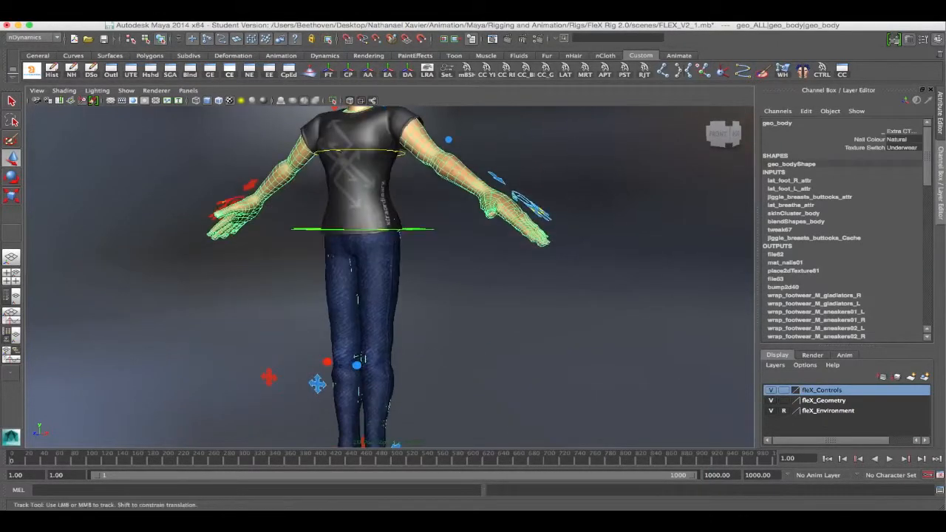
pyautogui.click(353, 311)
pyautogui.keyDown('alt'); pyautogui.moveTo(354, 310); pyautogui.dragTo(353, 204, button='middle'); pyautogui.keyUp('alt')
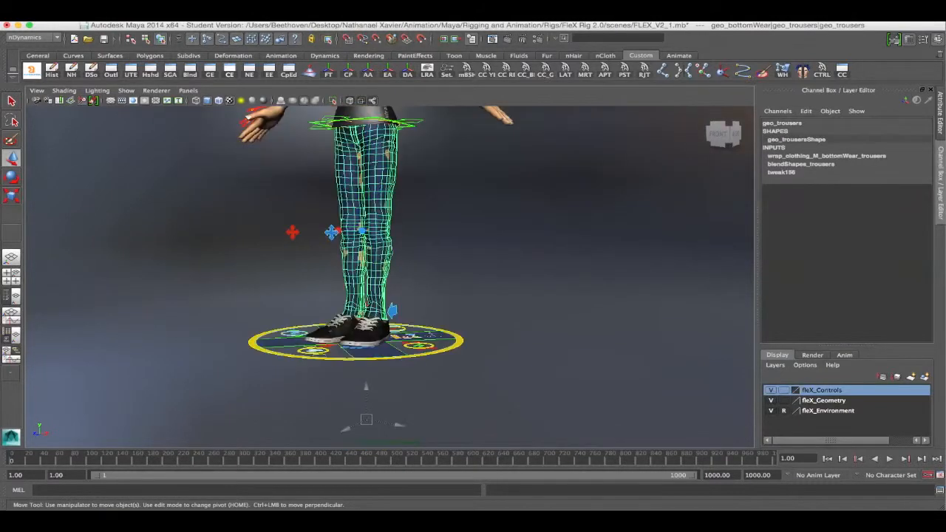
pyautogui.press('3')
pyautogui.keyDown('alt'); pyautogui.moveTo(354, 296); pyautogui.dragTo(414, 310, button='right'); pyautogui.keyUp('alt')
# Show the character's sneaker mesh in smooth mesh preview
pyautogui.click(300, 351)
pyautogui.click(351, 360)
pyautogui.press('3')
pyautogui.keyDown('alt'); pyautogui.moveTo(350, 360); pyautogui.dragTo(318, 352, button='right'); pyautogui.keyUp('alt')
# Select the dynamic male hair on the head and examine it from the side and the front
pyautogui.keyDown('alt'); pyautogui.moveTo(333, 185); pyautogui.dragTo(336, 361, button='middle'); pyautogui.keyUp('alt')
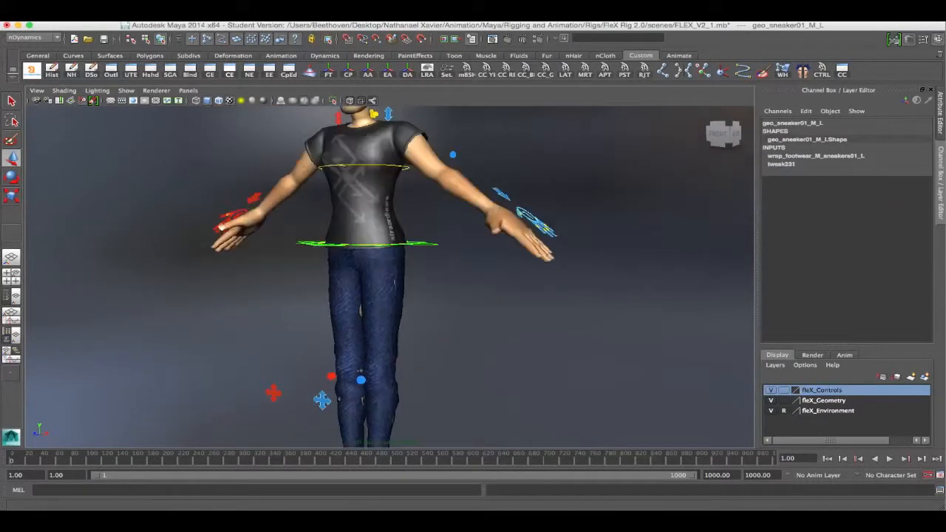
pyautogui.keyDown('alt'); pyautogui.moveTo(337, 207); pyautogui.dragTo(340, 344, button='middle'); pyautogui.keyUp('alt')
pyautogui.keyDown('alt'); pyautogui.moveTo(340, 296); pyautogui.dragTo(358, 302); pyautogui.keyUp('alt')
pyautogui.keyDown('alt'); pyautogui.moveTo(348, 200); pyautogui.dragTo(377, 303, button='middle'); pyautogui.keyUp('alt')
pyautogui.keyDown('alt'); pyautogui.moveTo(333, 222); pyautogui.dragTo(407, 222, button='right'); pyautogui.keyUp('alt')
pyautogui.click(363, 184)
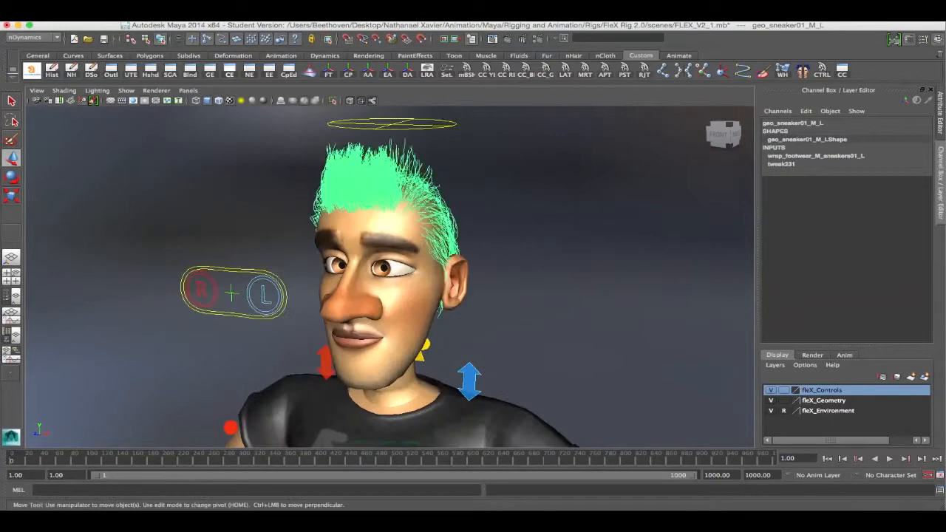
pyautogui.keyDown('alt'); pyautogui.moveTo(364, 183); pyautogui.dragTo(326, 184, button='right'); pyautogui.keyUp('alt')
pyautogui.keyDown('alt'); pyautogui.moveTo(363, 244); pyautogui.dragTo(326, 244, button='right'); pyautogui.keyUp('alt')
pyautogui.keyDown('alt'); pyautogui.moveTo(414, 252); pyautogui.dragTo(259, 251); pyautogui.keyUp('alt')
pyautogui.keyDown('alt'); pyautogui.moveTo(222, 252); pyautogui.dragTo(388, 263, button='middle'); pyautogui.keyUp('alt')
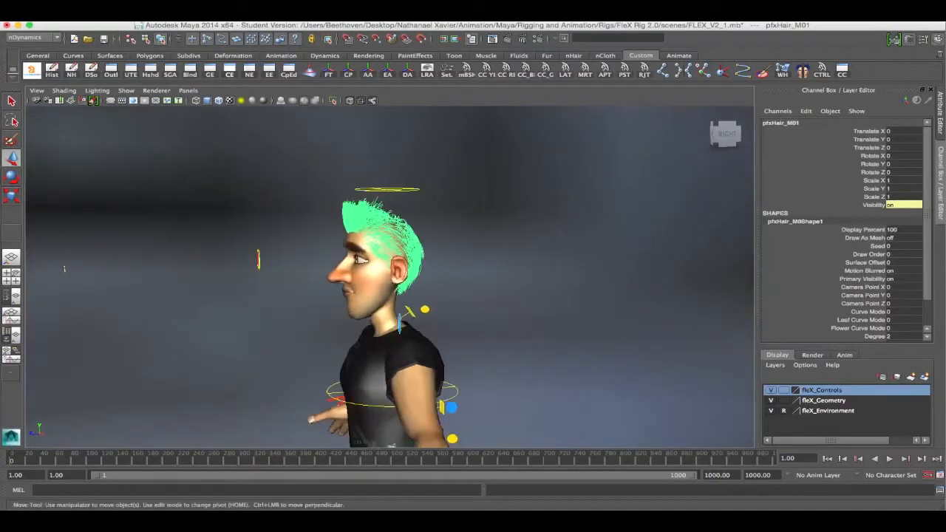
pyautogui.keyDown('alt'); pyautogui.moveTo(370, 259); pyautogui.dragTo(437, 258, button='right'); pyautogui.keyUp('alt')
pyautogui.keyDown('alt'); pyautogui.moveTo(355, 255); pyautogui.dragTo(466, 255); pyautogui.keyUp('alt')
pyautogui.keyDown('alt'); pyautogui.moveTo(466, 255); pyautogui.dragTo(414, 255, button='right'); pyautogui.keyUp('alt')
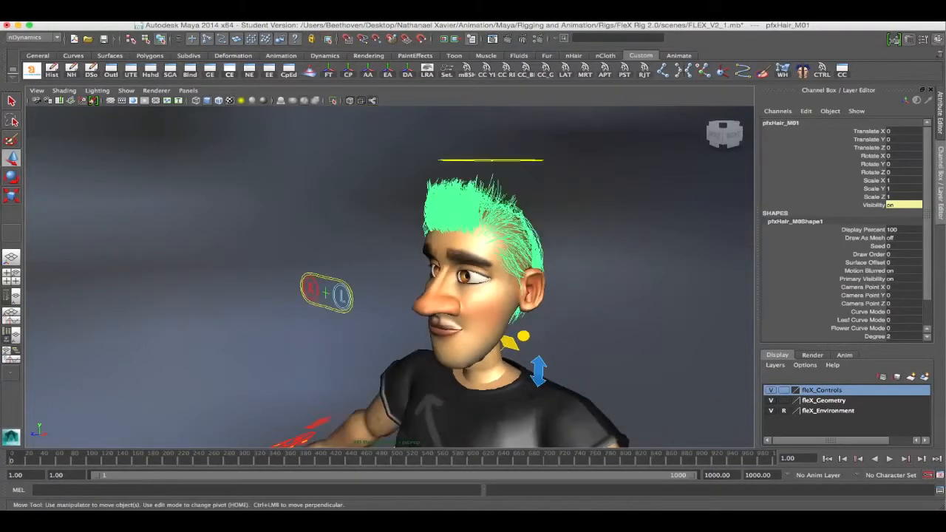
pyautogui.keyDown('alt'); pyautogui.moveTo(466, 255); pyautogui.dragTo(351, 265, button='middle'); pyautogui.keyUp('alt')
pyautogui.keyDown('alt'); pyautogui.moveTo(355, 259); pyautogui.dragTo(418, 256); pyautogui.keyUp('alt')
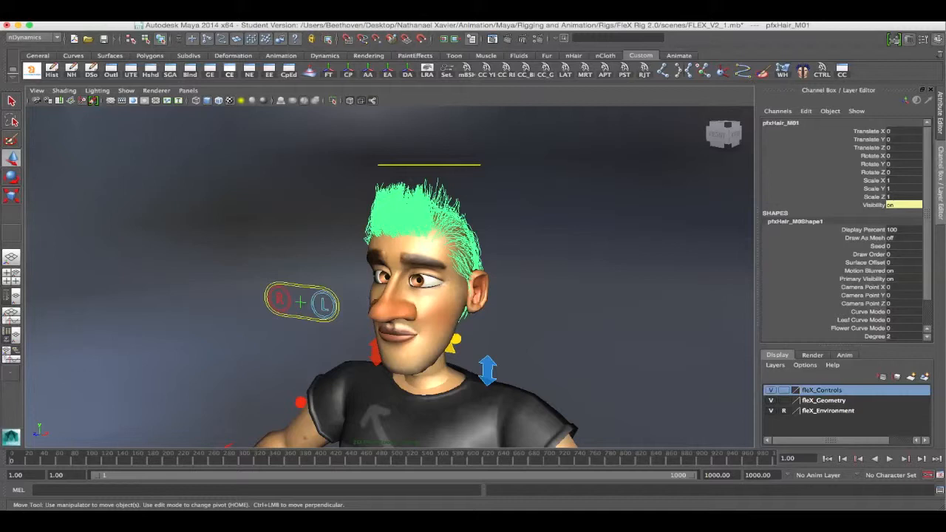
# Clear the hair selection and examine the unhighlighted hair around the head from side, front and three-quarter angles
pyautogui.click(562, 244)
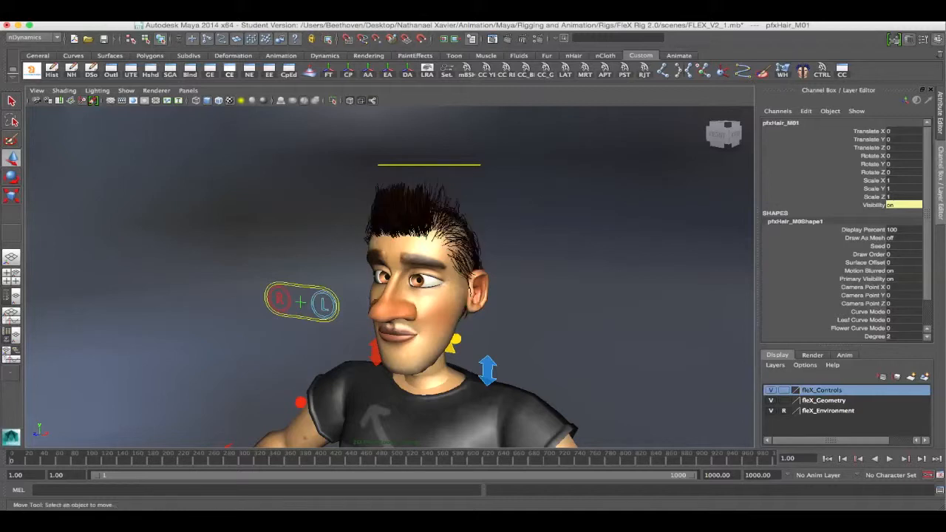
pyautogui.keyDown('alt'); pyautogui.moveTo(562, 244); pyautogui.dragTo(403, 242); pyautogui.keyUp('alt')
pyautogui.keyDown('alt'); pyautogui.moveTo(403, 243); pyautogui.dragTo(480, 255, button='middle'); pyautogui.keyUp('alt')
pyautogui.keyDown('alt'); pyautogui.moveTo(480, 255); pyautogui.dragTo(558, 255, button='right'); pyautogui.keyUp('alt')
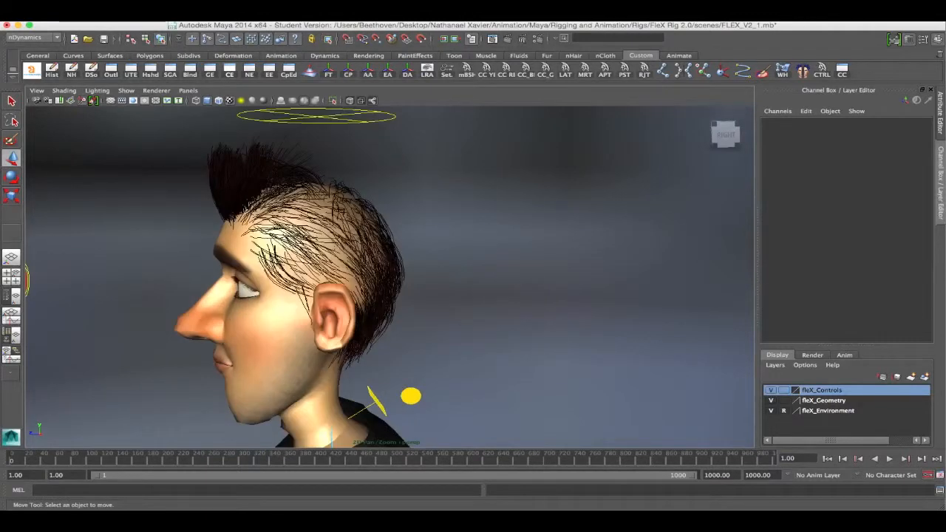
pyautogui.keyDown('alt'); pyautogui.moveTo(558, 255); pyautogui.dragTo(517, 255, button='right'); pyautogui.keyUp('alt')
pyautogui.keyDown('alt'); pyautogui.moveTo(414, 255); pyautogui.dragTo(581, 255); pyautogui.keyUp('alt')
pyautogui.keyDown('alt'); pyautogui.moveTo(581, 255); pyautogui.dragTo(510, 264, button='middle'); pyautogui.keyUp('alt')
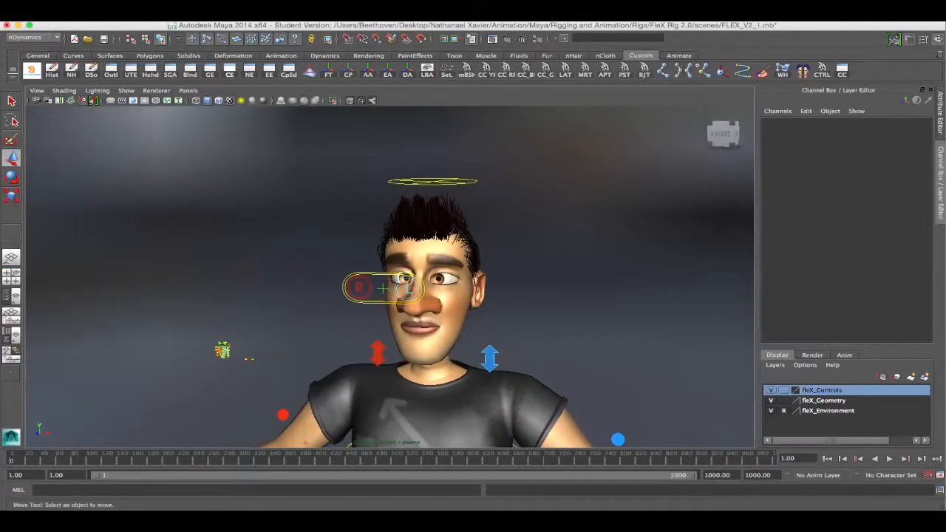
pyautogui.keyDown('alt'); pyautogui.moveTo(510, 264); pyautogui.dragTo(444, 264); pyautogui.keyUp('alt')
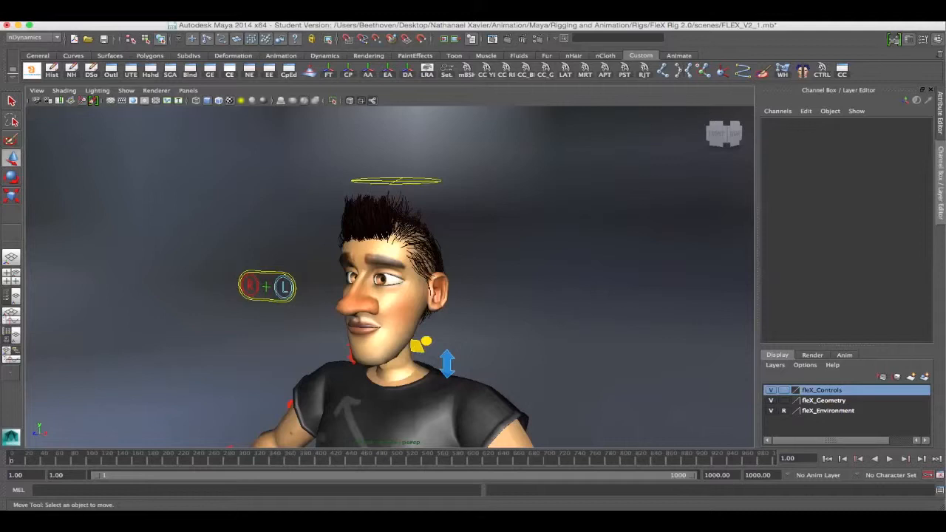
pyautogui.scroll(2, 403, 273)
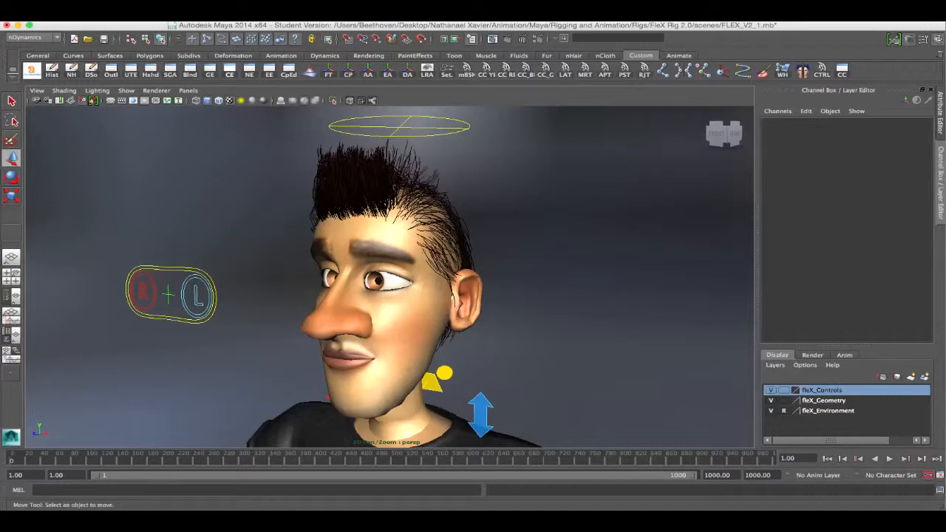
pyautogui.scroll(-1, 392, 244)
# Select the head control ring above the hair and activate the Rotate tool
pyautogui.click(366, 204)
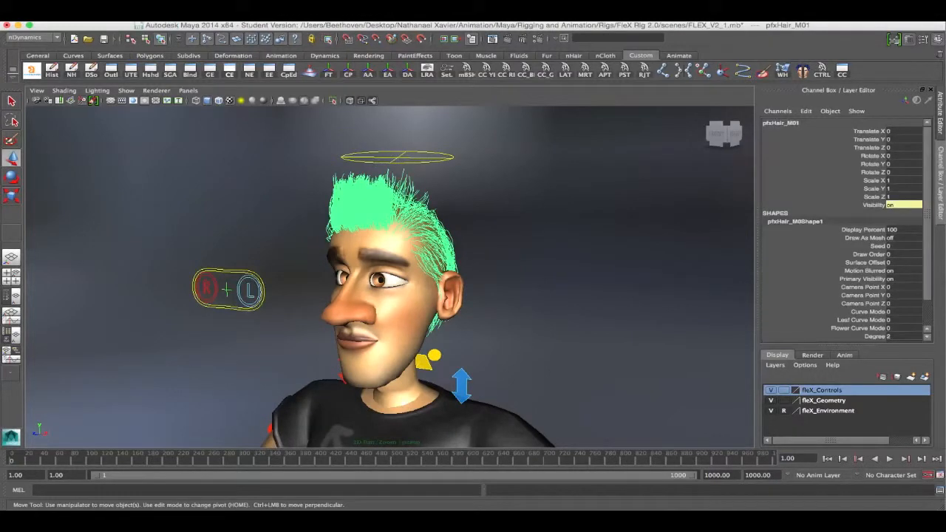
pyautogui.click(369, 162)
pyautogui.scroll(-5, 155, 304)
pyautogui.keyDown('alt'); pyautogui.moveTo(155, 303); pyautogui.dragTo(146, 254, button='middle'); pyautogui.keyUp('alt')
pyautogui.keyDown('alt'); pyautogui.moveTo(148, 251); pyautogui.dragTo(218, 255); pyautogui.keyUp('alt')
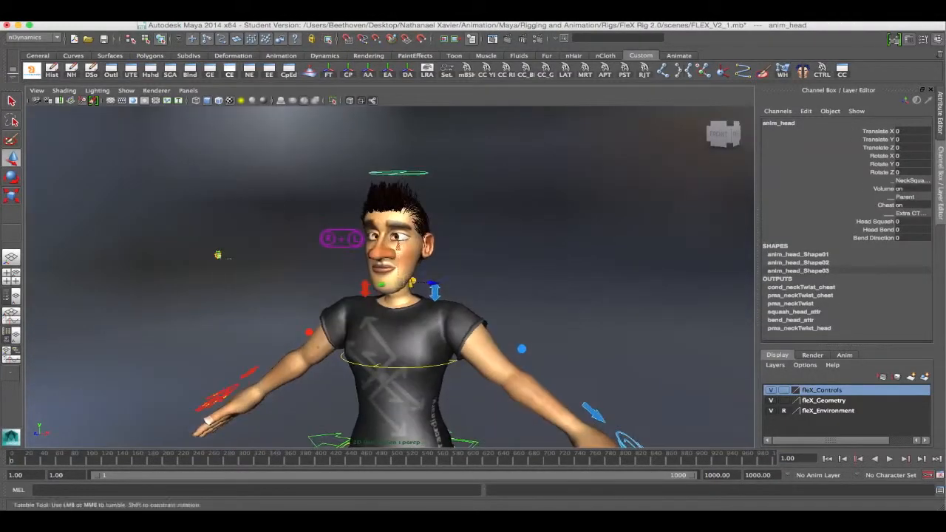
pyautogui.scroll(2, 389, 277)
pyautogui.press('e')
pyautogui.keyDown('alt'); pyautogui.moveTo(390, 259); pyautogui.dragTo(390, 291, button='middle'); pyautogui.keyUp('alt')
pyautogui.scroll(2, 389, 292)
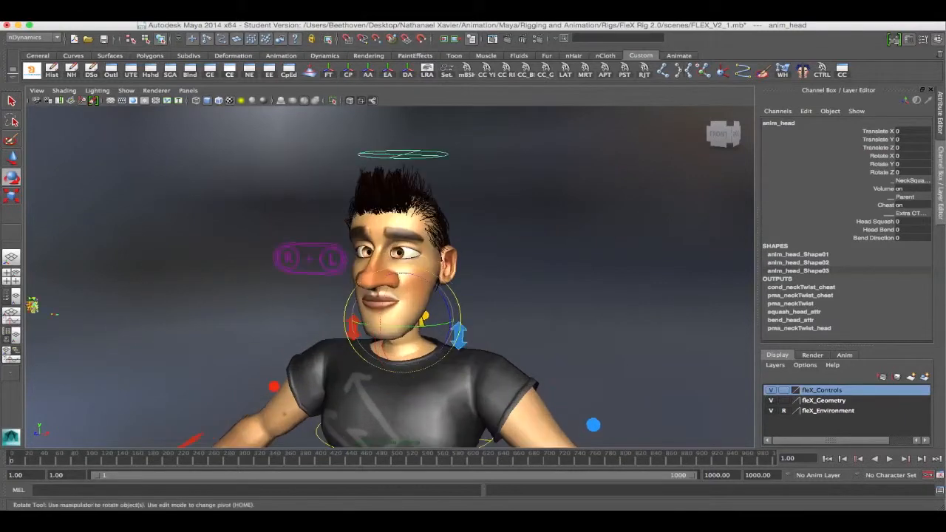
# Try a small free rotation of the head control and undo it
pyautogui.click(391, 295)
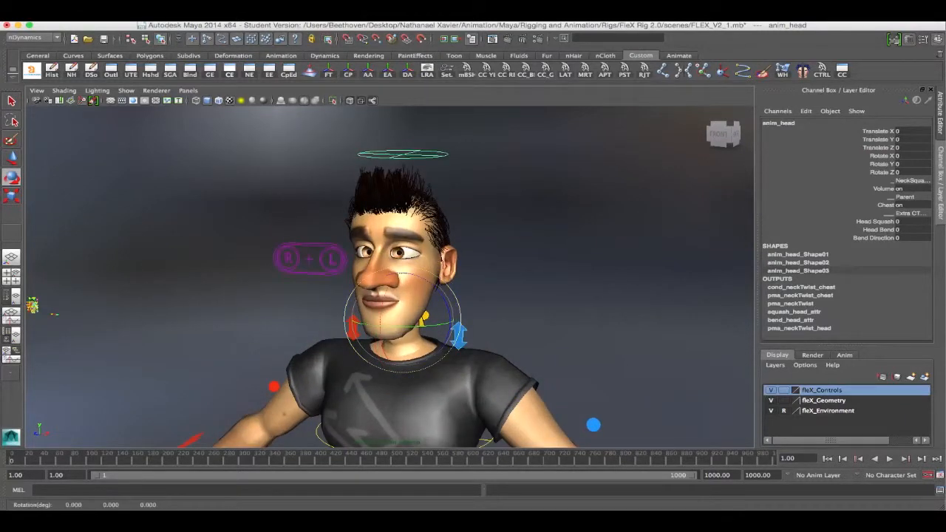
pyautogui.moveTo(392, 295)
pyautogui.mouseDown()
pyautogui.moveTo(374, 304)
pyautogui.moveTo(427, 302)
pyautogui.moveTo(389, 298)
pyautogui.mouseUp()
pyautogui.hotkey('ctrl', 'z')
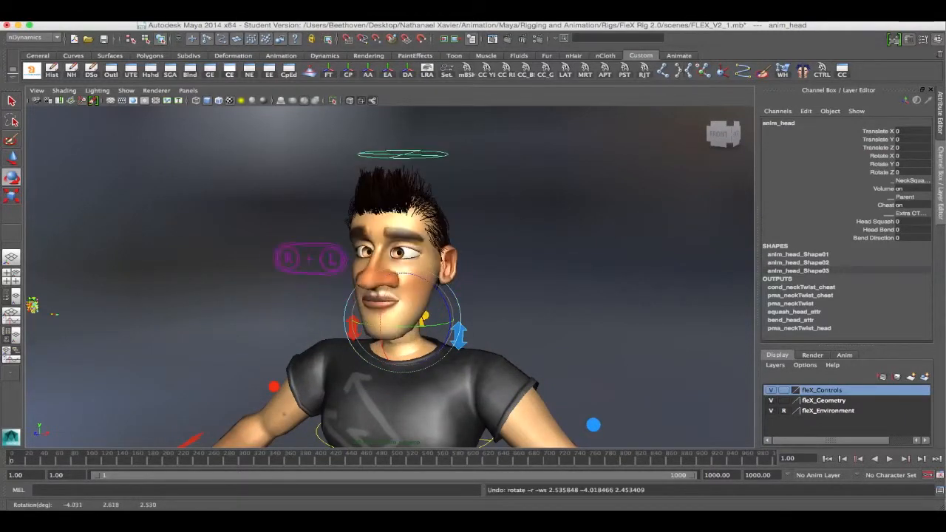
# Select the hair simulation control beside the feet and turn its Enable Nucleus attribute on
pyautogui.click(492, 259)
pyautogui.scroll(-4, 390, 276)
pyautogui.keyDown('alt'); pyautogui.moveTo(390, 311); pyautogui.dragTo(390, 161, button='middle'); pyautogui.keyUp('alt')
pyautogui.keyDown('alt'); pyautogui.moveTo(389, 222); pyautogui.dragTo(375, 334); pyautogui.keyUp('alt')
pyautogui.keyDown('alt'); pyautogui.moveTo(376, 334); pyautogui.dragTo(333, 225, button='middle'); pyautogui.keyUp('alt')
pyautogui.click(430, 409)
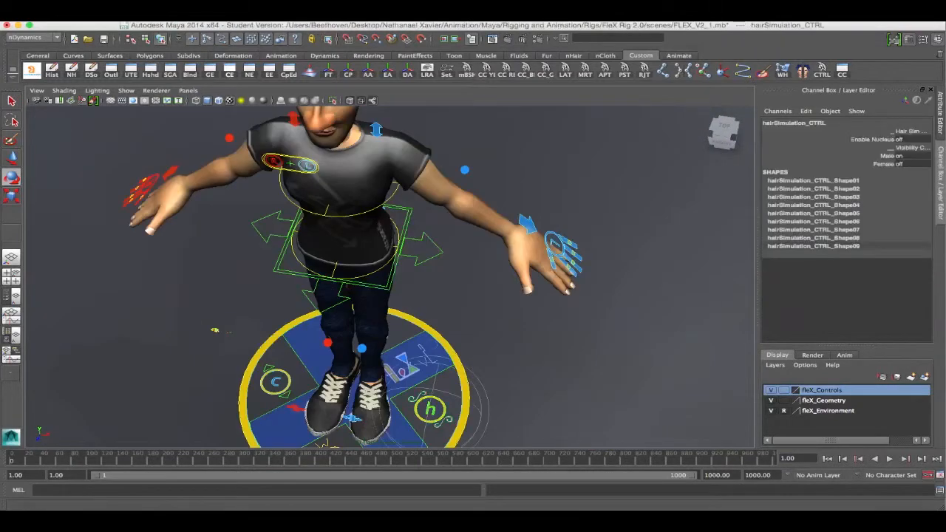
pyautogui.keyDown('alt'); pyautogui.moveTo(430, 403); pyautogui.dragTo(444, 303); pyautogui.keyUp('alt')
pyautogui.keyDown('alt'); pyautogui.moveTo(443, 303); pyautogui.dragTo(461, 408, button='middle'); pyautogui.keyUp('alt')
pyautogui.click(912, 139)
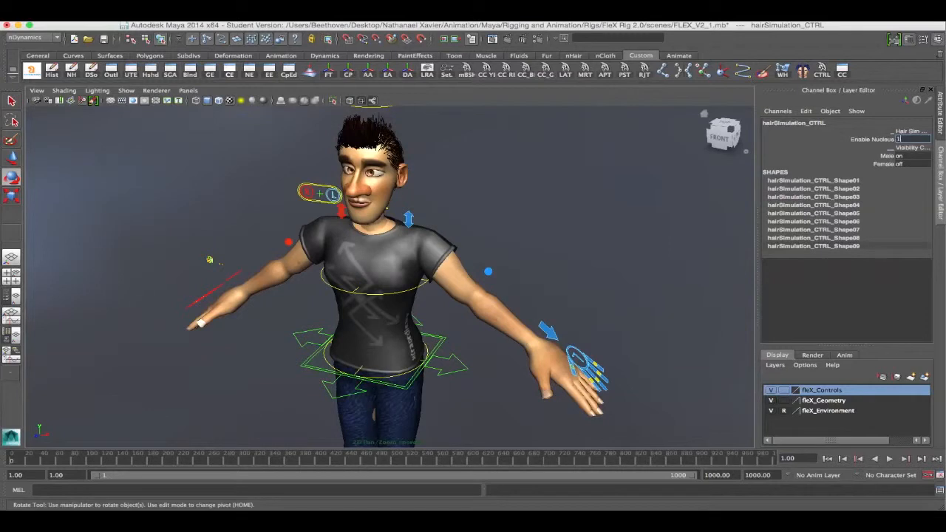
pyautogui.write('1')
pyautogui.press('Return')
# Bring up the nHair tool set and select the head control ring above the hair
pyautogui.keyDown('alt'); pyautogui.moveTo(414, 296); pyautogui.dragTo(392, 244); pyautogui.keyUp('alt')
pyautogui.keyDown('alt'); pyautogui.moveTo(392, 244); pyautogui.dragTo(418, 333, button='middle'); pyautogui.keyUp('alt')
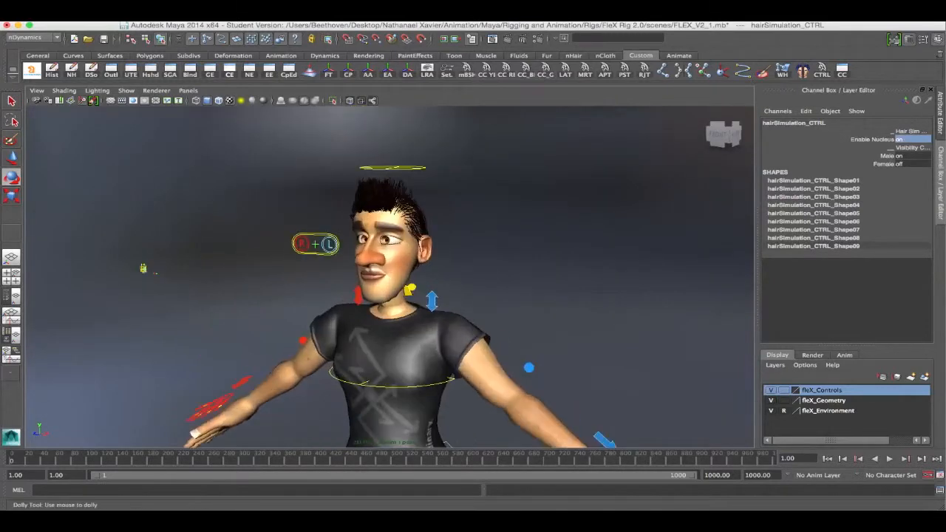
pyautogui.keyDown('alt'); pyautogui.moveTo(385, 296); pyautogui.dragTo(429, 296, button='right'); pyautogui.keyUp('alt')
pyautogui.keyDown('alt'); pyautogui.moveTo(392, 296); pyautogui.dragTo(451, 292); pyautogui.keyUp('alt')
pyautogui.keyDown('alt'); pyautogui.moveTo(392, 296); pyautogui.dragTo(466, 296, button='right'); pyautogui.keyUp('alt')
pyautogui.keyDown('alt'); pyautogui.moveTo(452, 292); pyautogui.dragTo(424, 303); pyautogui.keyUp('alt')
pyautogui.keyDown('alt'); pyautogui.moveTo(424, 303); pyautogui.dragTo(424, 345, button='middle'); pyautogui.keyUp('alt')
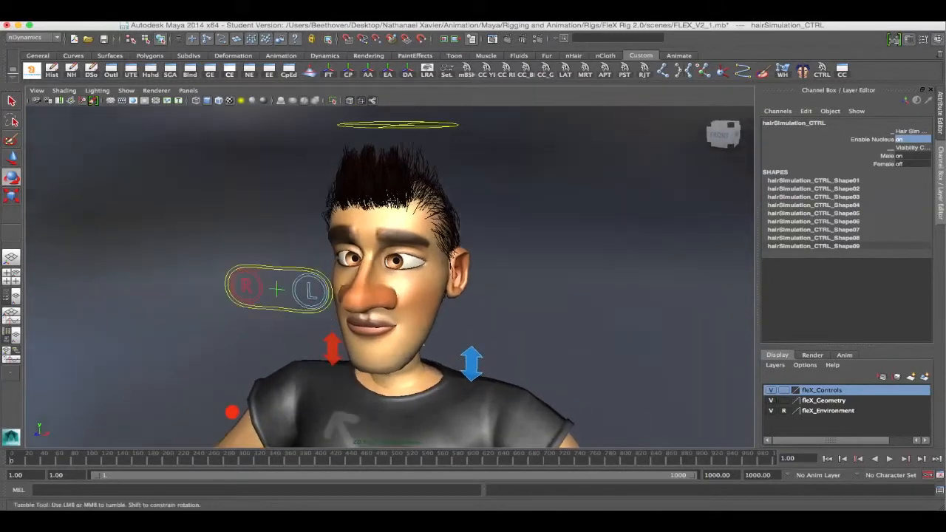
pyautogui.click(547, 56)
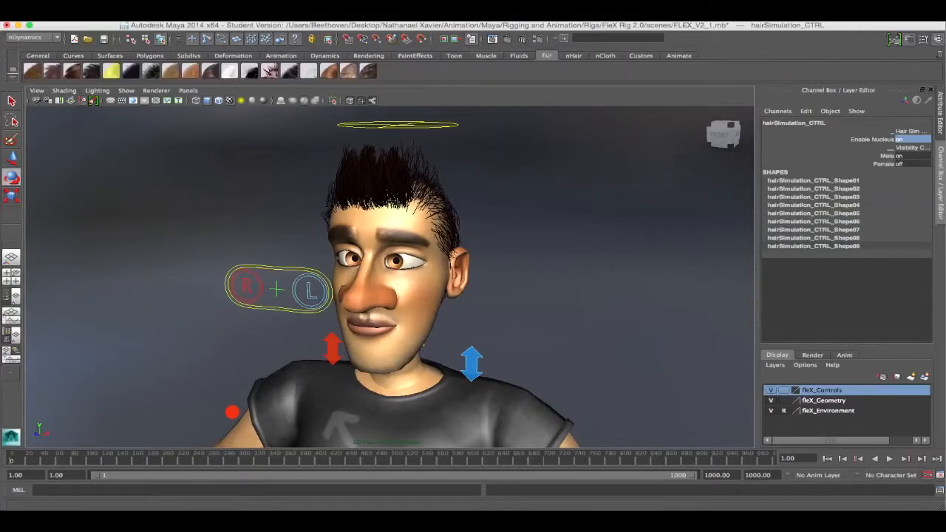
pyautogui.click(368, 56)
pyautogui.click(574, 55)
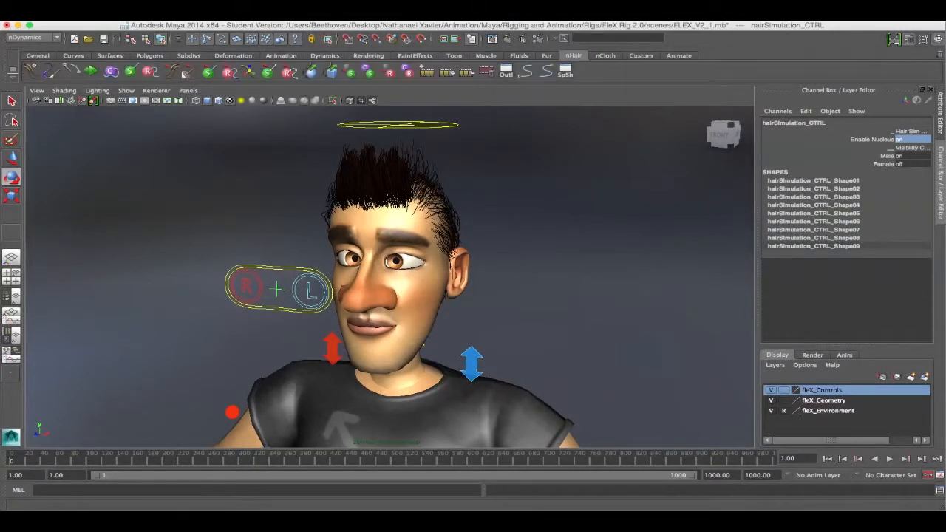
pyautogui.click(399, 125)
pyautogui.scroll(-3, 418, 333)
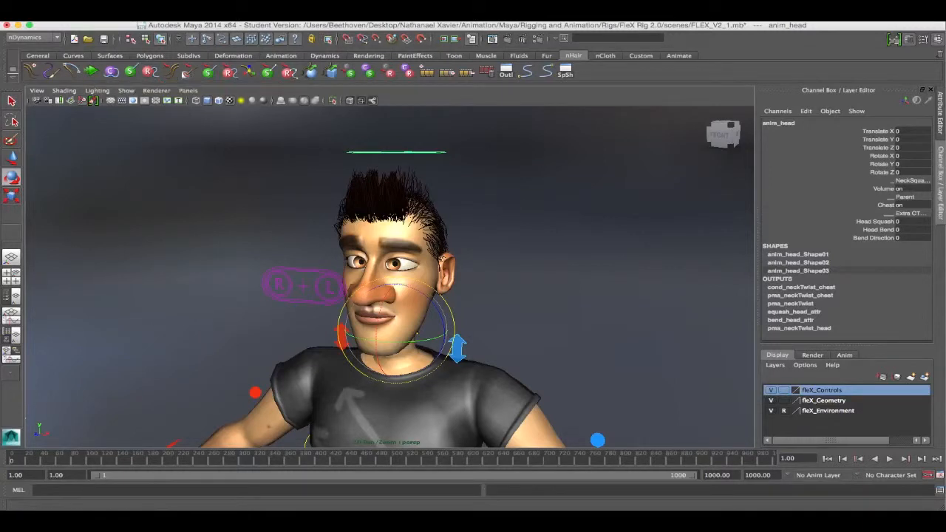
# Check in the Time Slider preferences that playback speed is Play every frame, and save the preferences
pyautogui.click(939, 476)
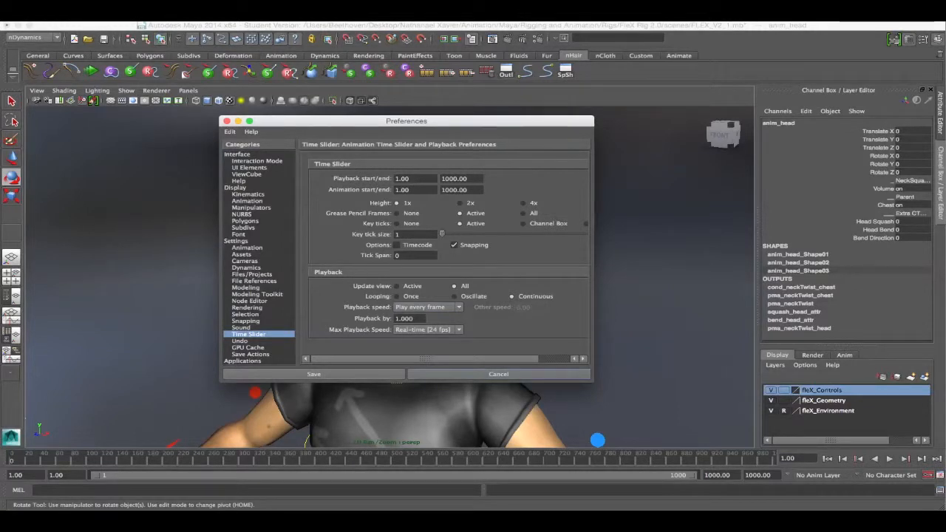
pyautogui.click(240, 341)
pyautogui.click(249, 335)
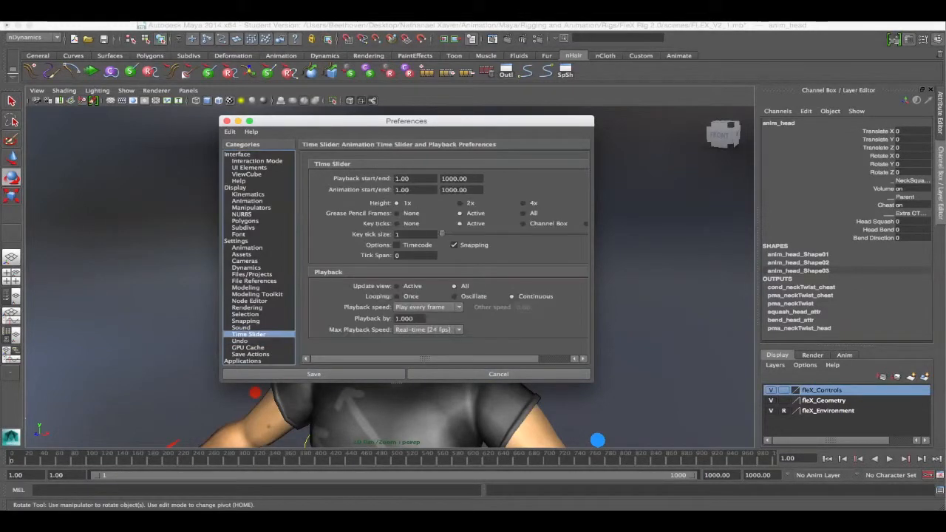
pyautogui.click(313, 374)
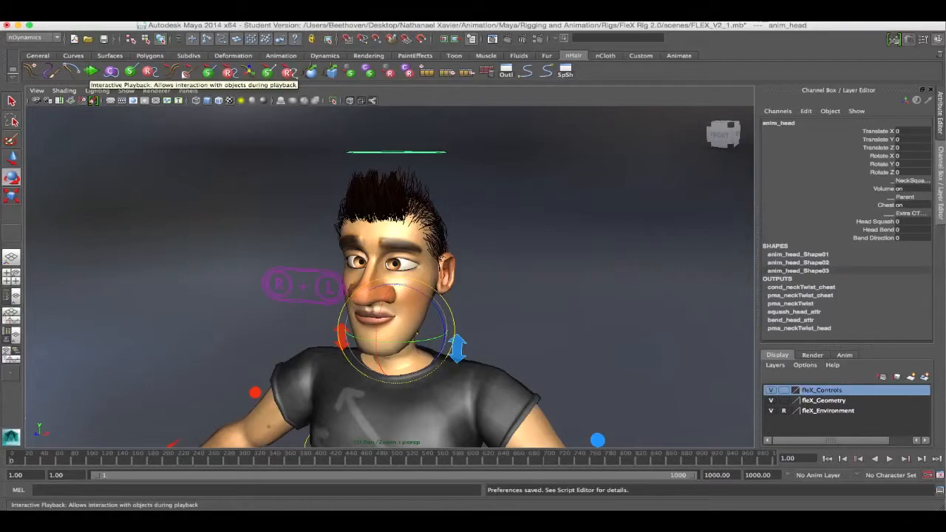
# Start interactive playback, rotate the head control to make the hair react, and stop the simulation
pyautogui.click(91, 71)
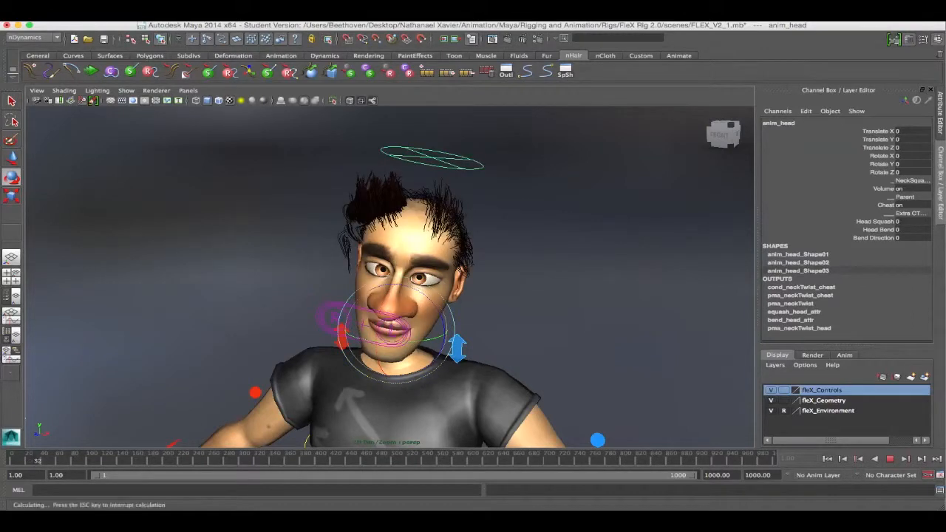
pyautogui.press('Escape')
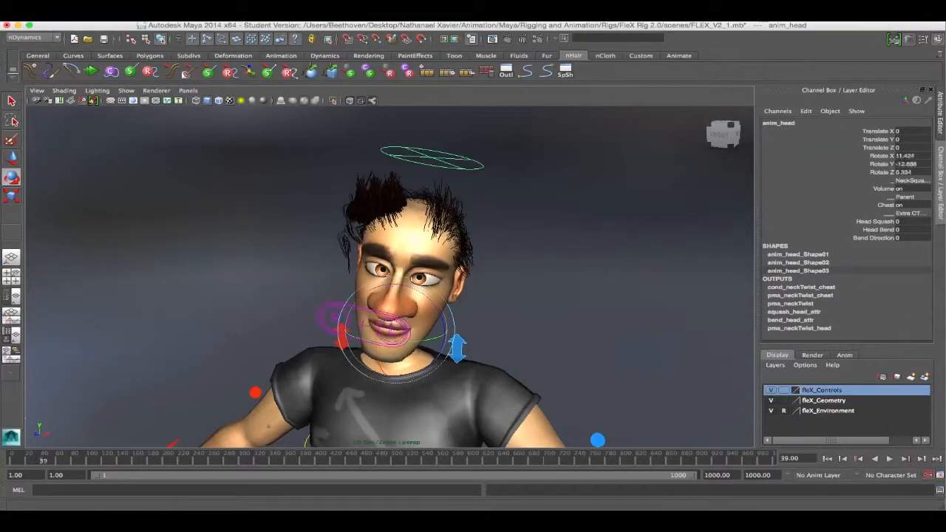
pyautogui.keyDown('alt'); pyautogui.moveTo(400, 296); pyautogui.dragTo(414, 293); pyautogui.keyUp('alt')
# Return to the start of the playback range and reset the head control's Rotate X, Y and Z to 0
pyautogui.click(827, 459)
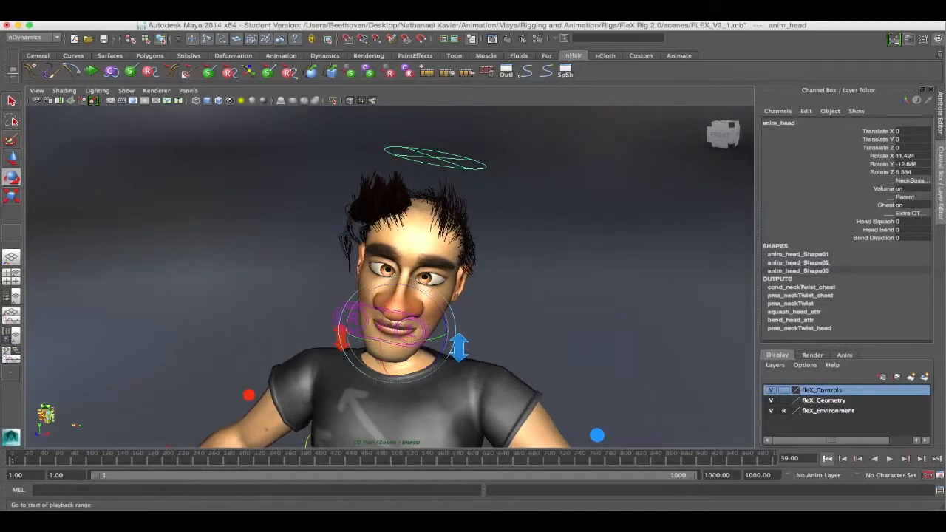
pyautogui.moveTo(913, 156); pyautogui.dragTo(912, 172)
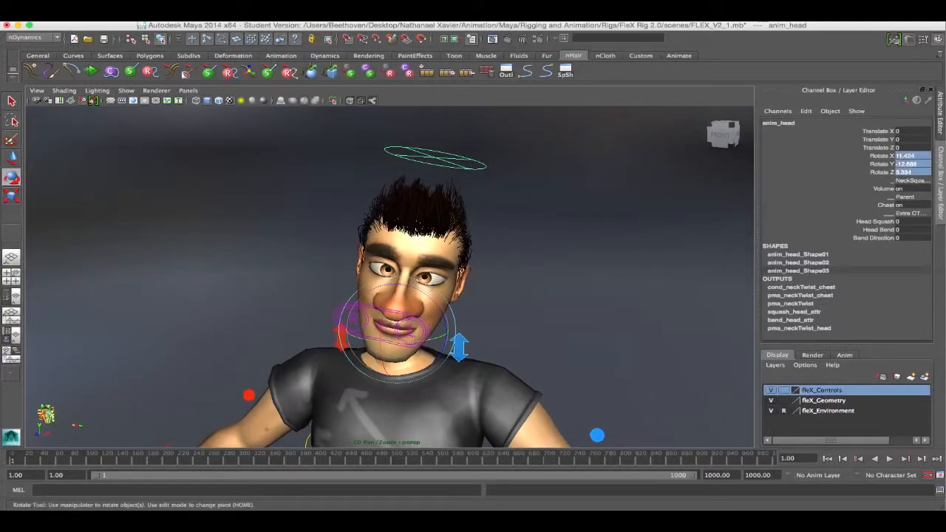
pyautogui.write('0')
pyautogui.press('Return')
# Run interactive playback again to watch the hair settle on the unrotated head, and stop it
pyautogui.keyDown('alt'); pyautogui.moveTo(399, 295); pyautogui.dragTo(404, 301); pyautogui.keyUp('alt')
pyautogui.click(90, 70)
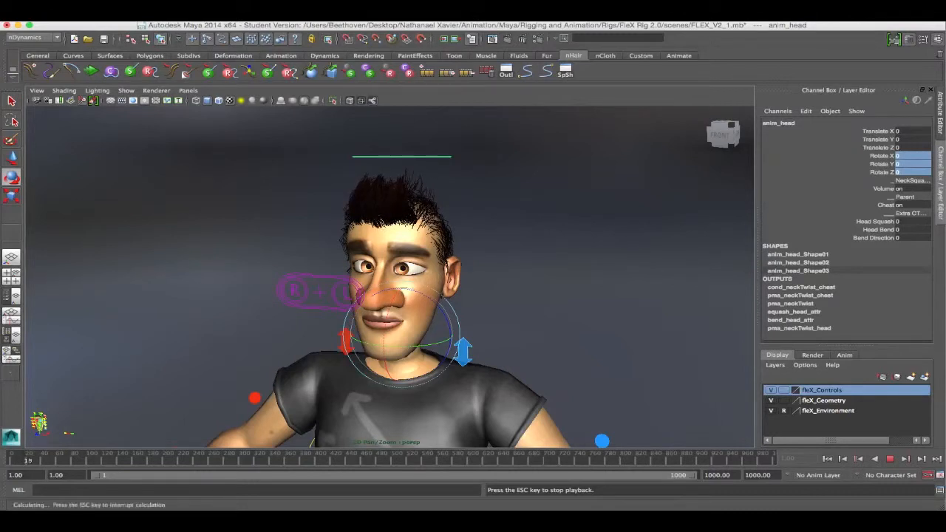
pyautogui.press('Escape')
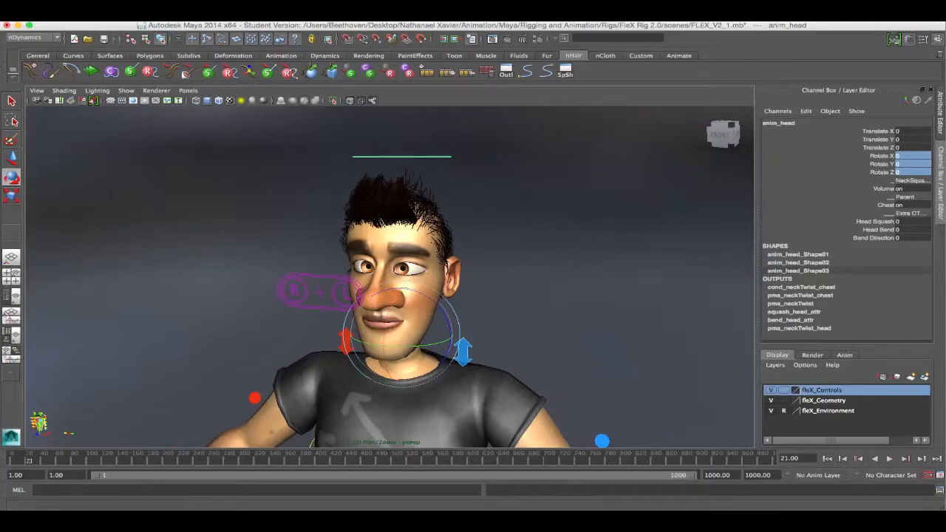
# From the start of the playback range, run interactive playback while rotating the head control to move the hair, and stop it
pyautogui.moveTo(399, 296)
pyautogui.keyDown('alt'); pyautogui.mouseDown()
pyautogui.moveTo(435, 304)
pyautogui.moveTo(403, 304)
pyautogui.mouseUp(); pyautogui.keyUp('alt')
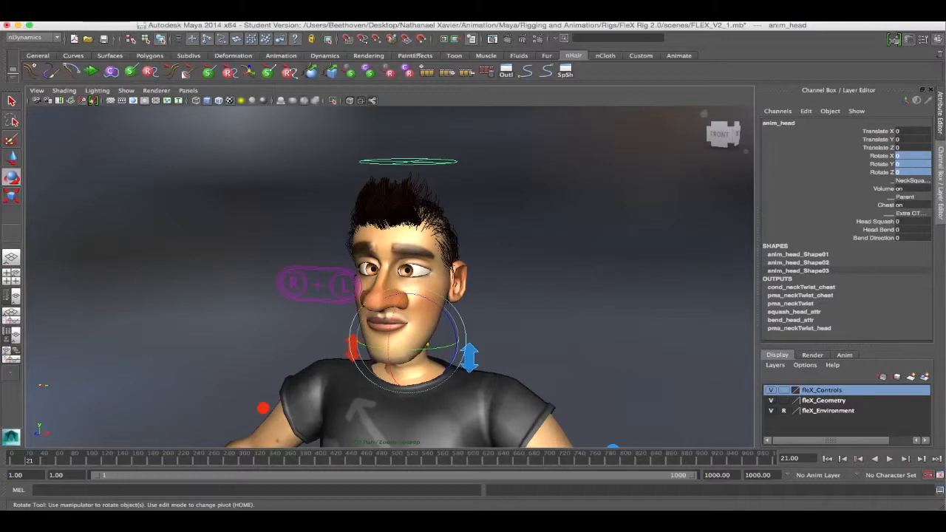
pyautogui.click(828, 459)
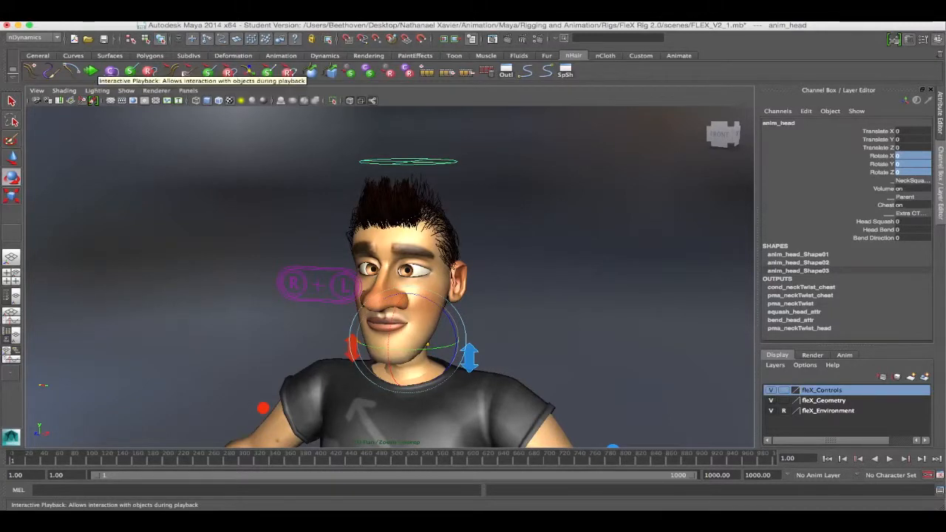
pyautogui.click(90, 71)
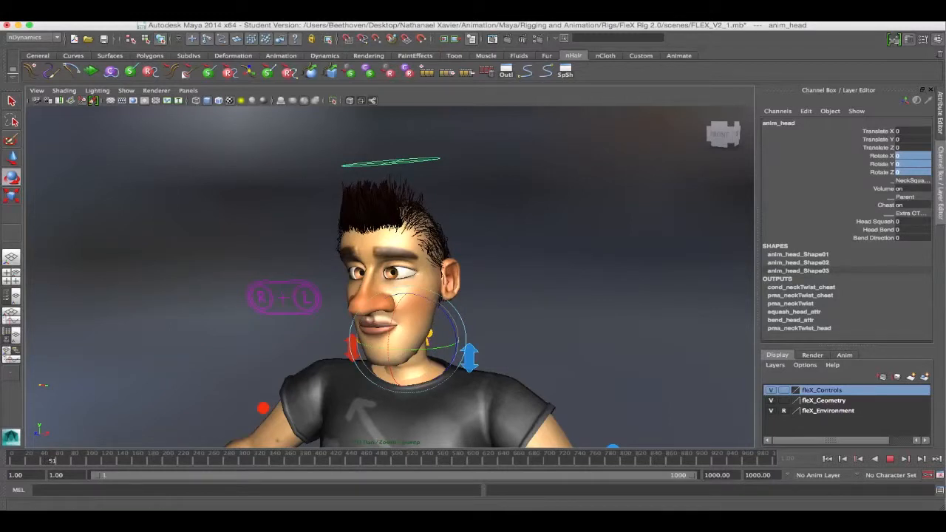
pyautogui.press('Escape')
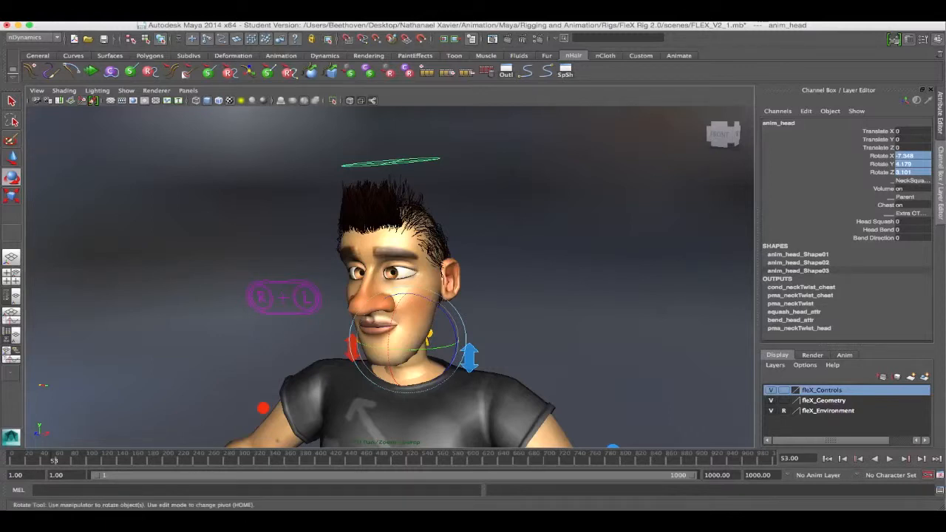
# Go back to the start of the playback range and reset the head control's Rotate X, Y and Z to 0
pyautogui.click(827, 459)
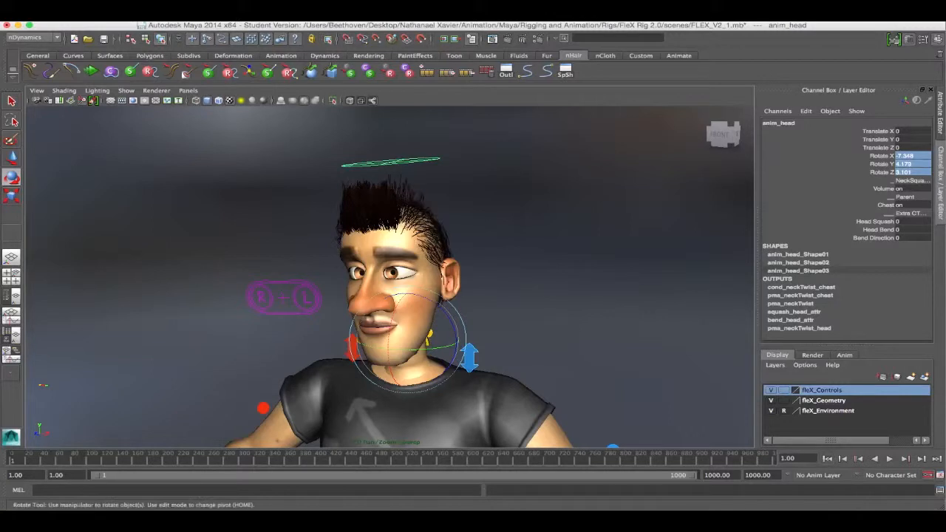
pyautogui.write('0')
pyautogui.press('Return')
pyautogui.scroll(-5, 390, 277)
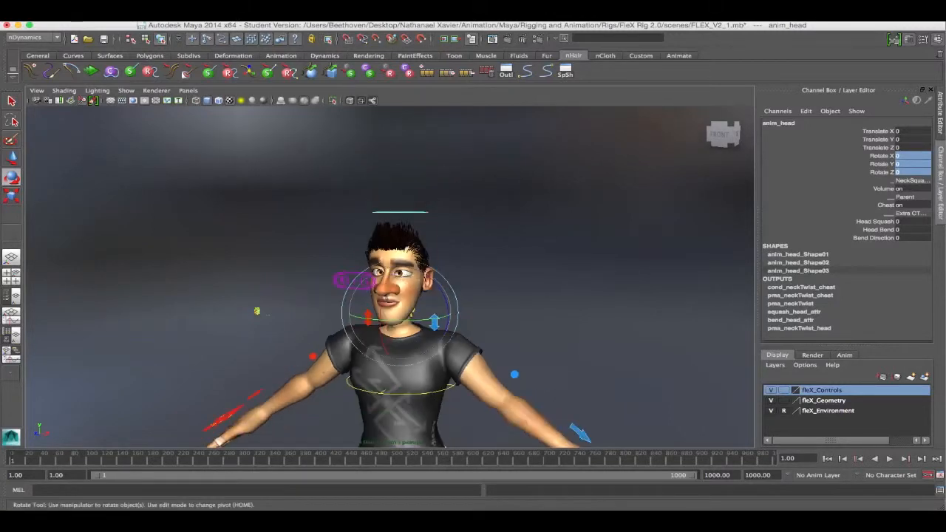
pyautogui.scroll(7, 391, 277)
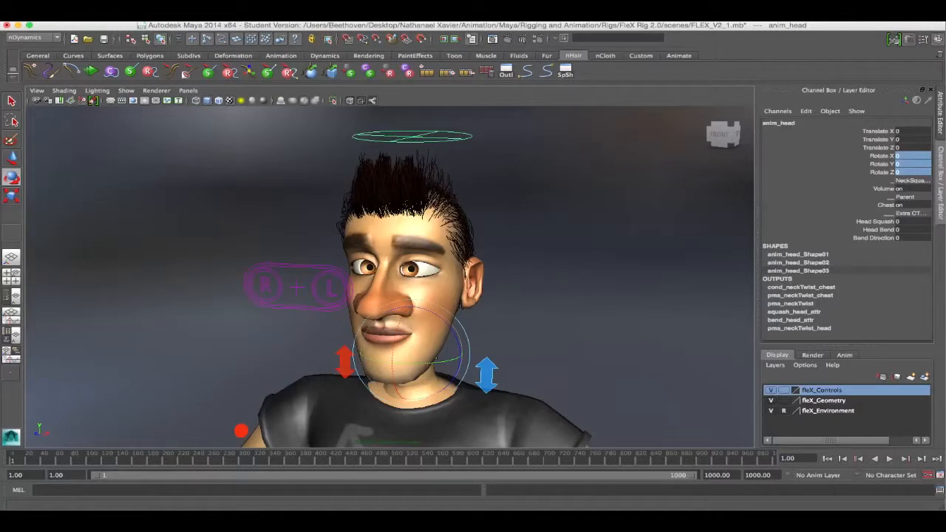
# Select the male hair, review and reset the Create New Cache options, and close the dialog without creating a cache
pyautogui.click(470, 17)
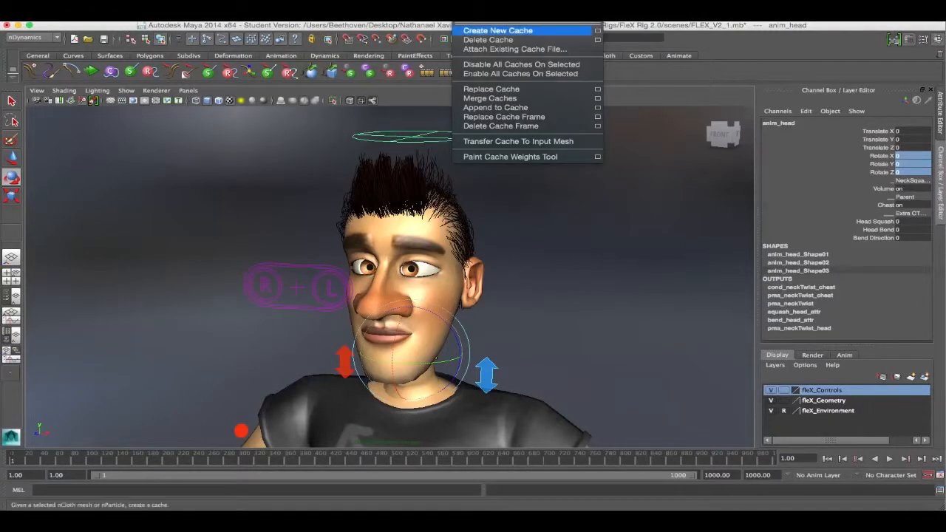
pyautogui.click(497, 31)
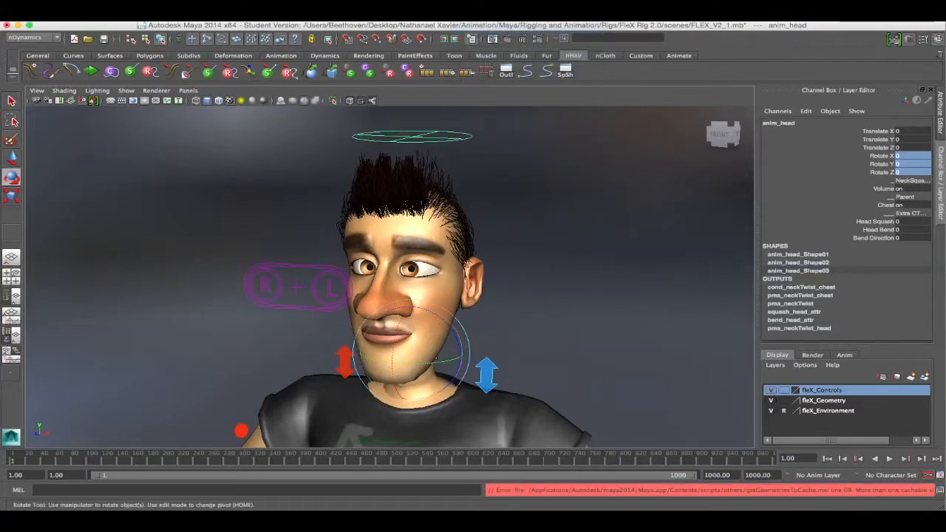
pyautogui.click(399, 187)
pyautogui.click(470, 17)
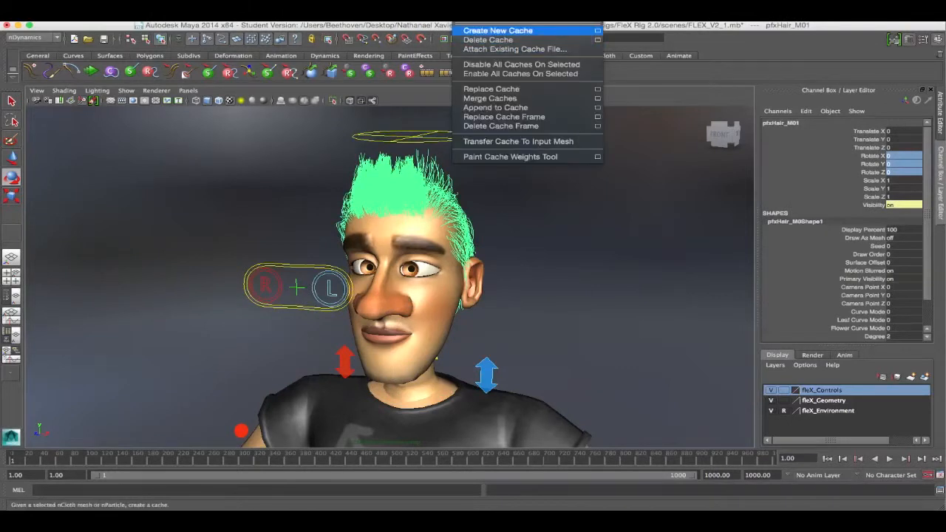
pyautogui.click(598, 30)
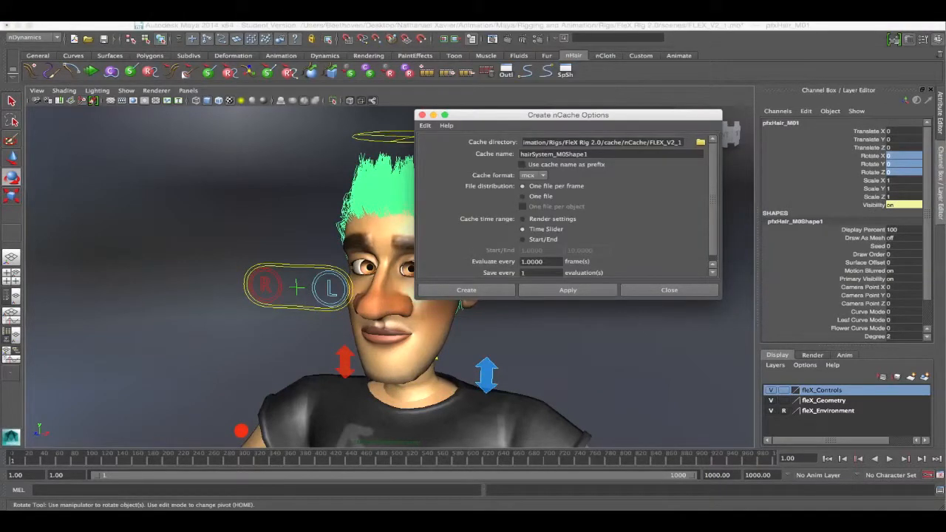
pyautogui.click(425, 126)
pyautogui.click(449, 146)
pyautogui.click(426, 125)
pyautogui.click(449, 145)
pyautogui.click(669, 290)
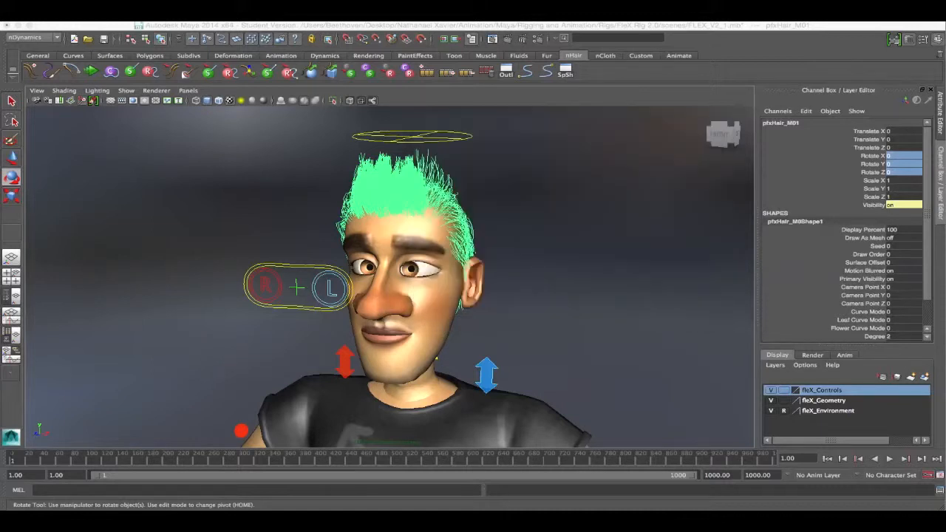
# Select the hair simulation control and turn off both Male hair visibility and Enable Nucleus
pyautogui.click(285, 329)
pyautogui.keyDown('alt'); pyautogui.moveTo(284, 329); pyautogui.dragTo(211, 323, button='right'); pyautogui.keyUp('alt')
pyautogui.keyDown('alt'); pyautogui.moveTo(211, 323); pyautogui.dragTo(333, 141); pyautogui.keyUp('alt')
pyautogui.click(418, 259)
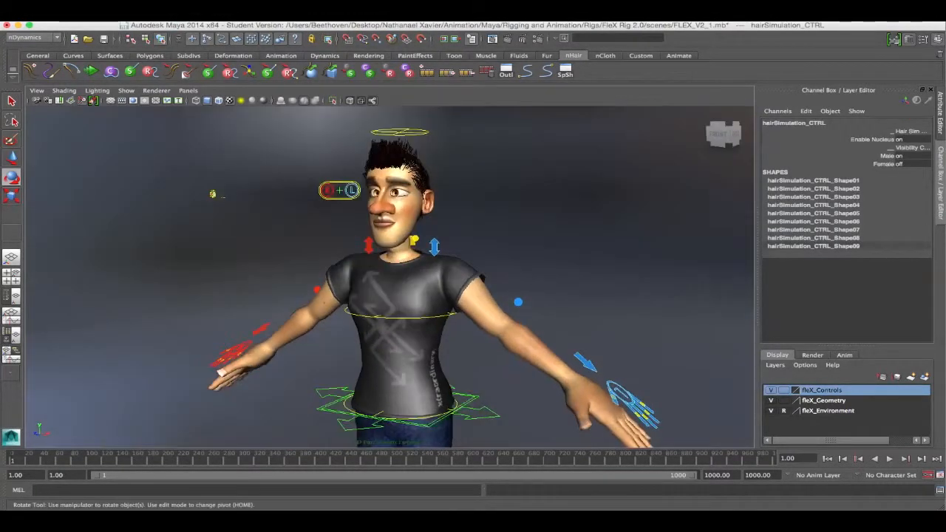
pyautogui.keyDown('alt'); pyautogui.moveTo(333, 141); pyautogui.dragTo(335, 225, button='middle'); pyautogui.keyUp('alt')
pyautogui.scroll(2, 334, 225)
pyautogui.keyDown('alt'); pyautogui.moveTo(334, 225); pyautogui.dragTo(371, 234); pyautogui.keyUp('alt')
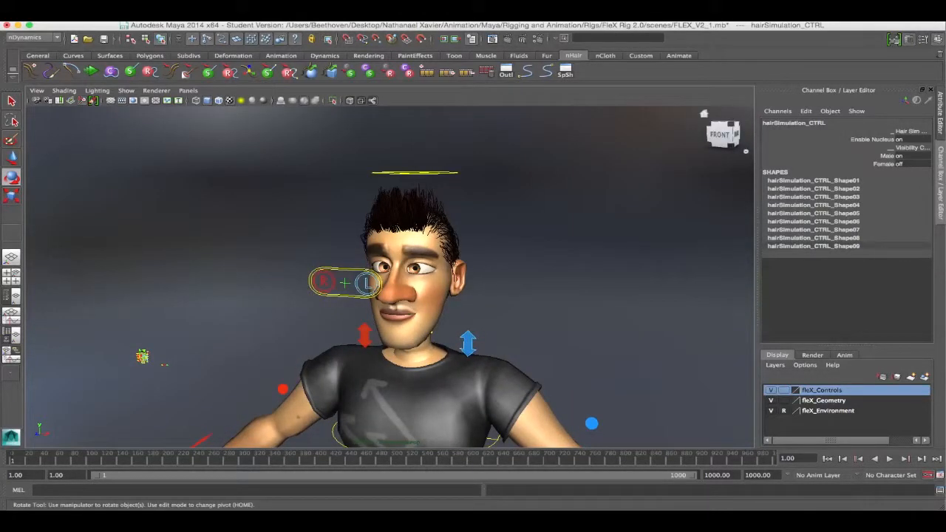
pyautogui.click(913, 156)
pyautogui.write('0')
pyautogui.press('Return')
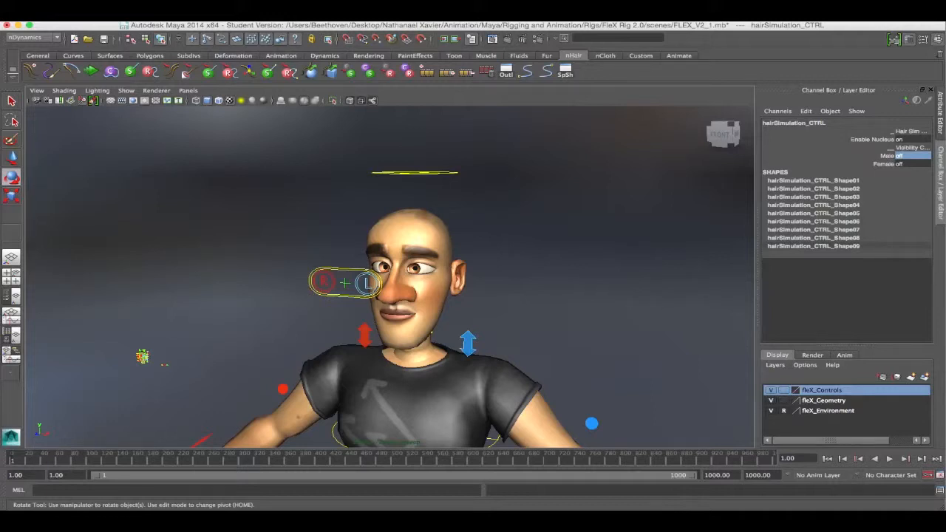
pyautogui.click(912, 139)
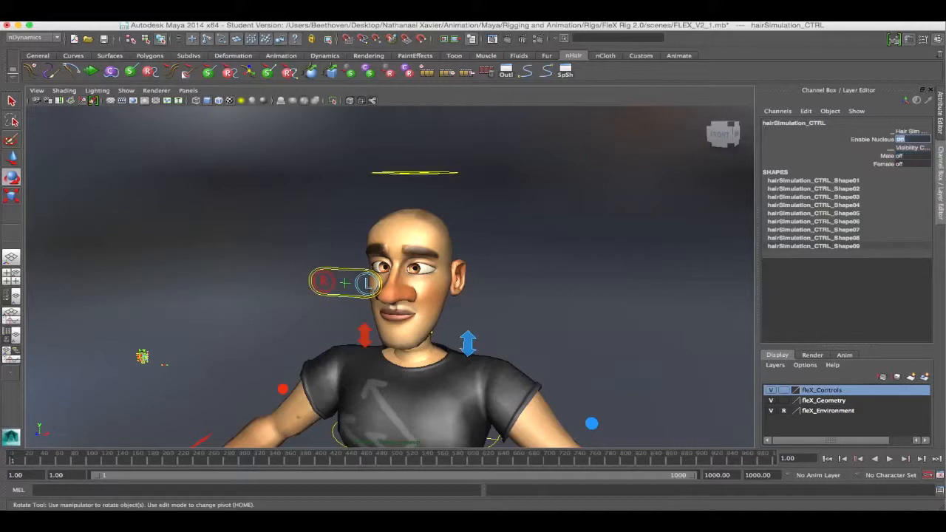
pyautogui.write('off')
pyautogui.press('Return')
# Look through the Cam_FleXpressionEditor camera and set the customGeo slider's Gender to Female
pyautogui.click(188, 90)
pyautogui.moveTo(215, 99)
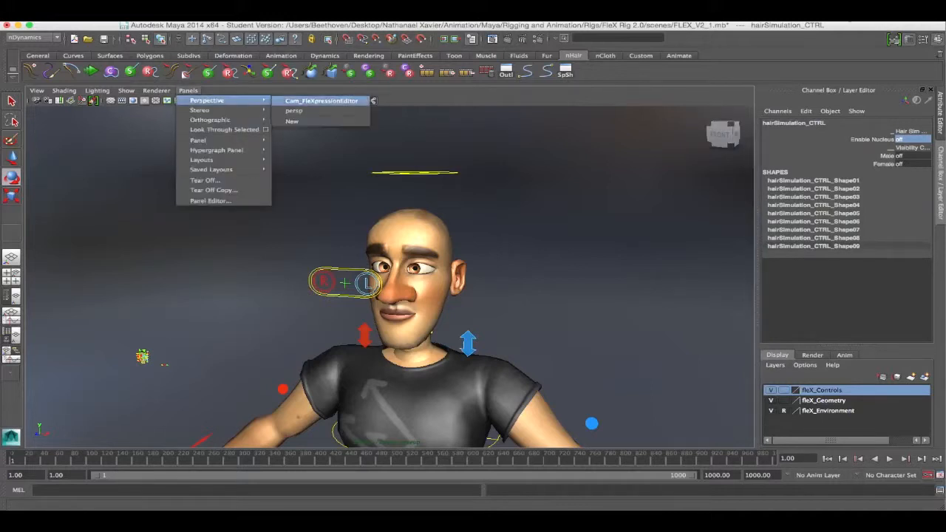
pyautogui.click(318, 98)
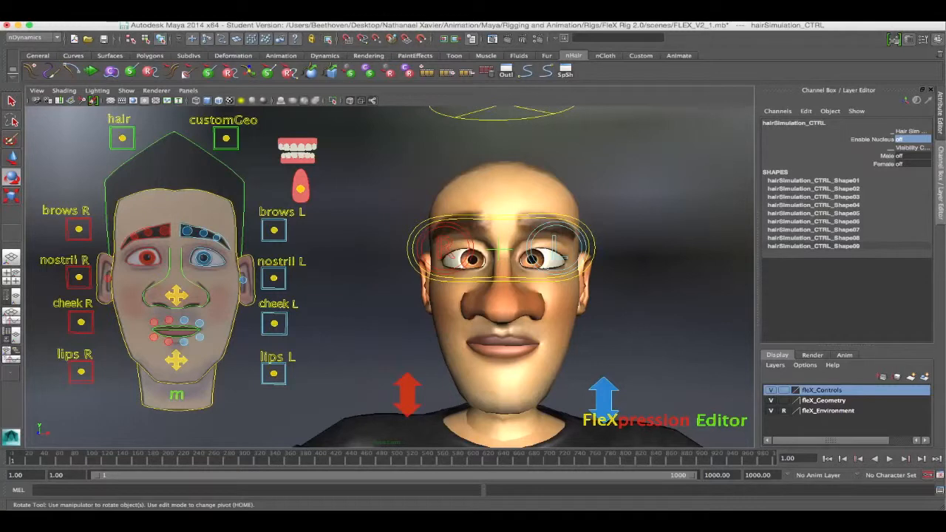
pyautogui.click(226, 139)
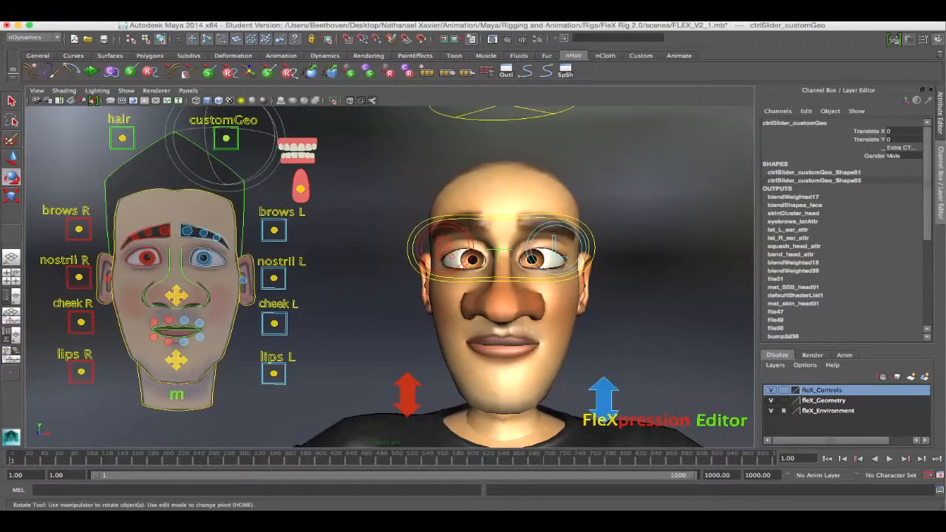
pyautogui.click(904, 156)
pyautogui.click(907, 173)
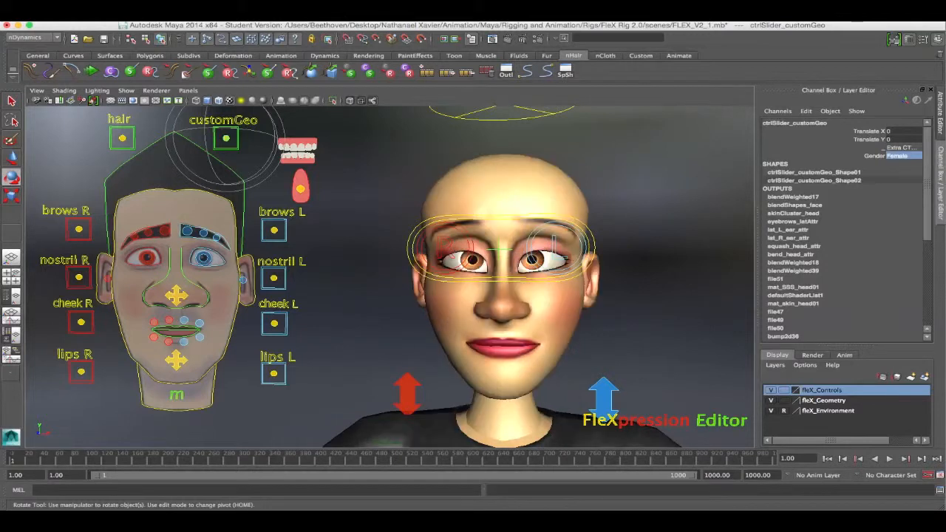
# Switch back to the persp camera and turn off the Clothes Enable attribute on the wardrobe control
pyautogui.click(188, 90)
pyautogui.moveTo(221, 101)
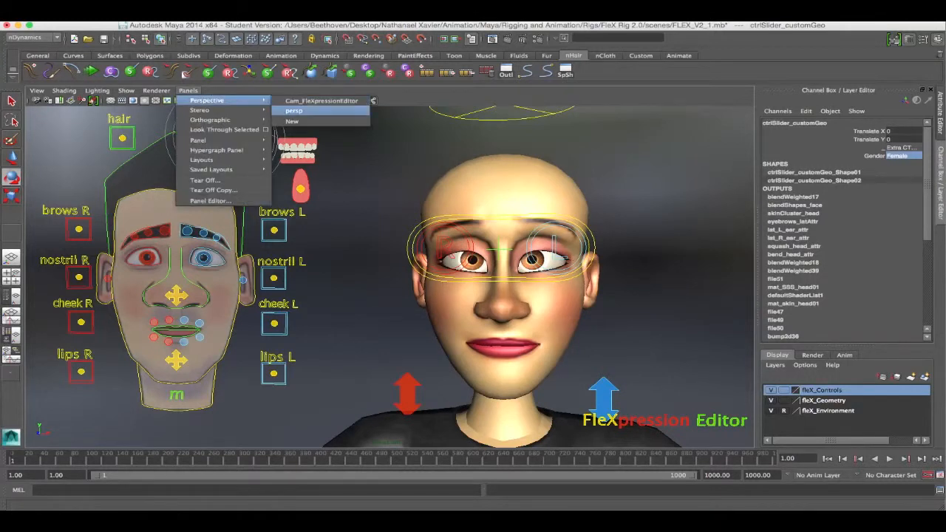
pyautogui.click(294, 110)
pyautogui.keyDown('alt'); pyautogui.moveTo(443, 281); pyautogui.dragTo(355, 281, button='right'); pyautogui.keyUp('alt')
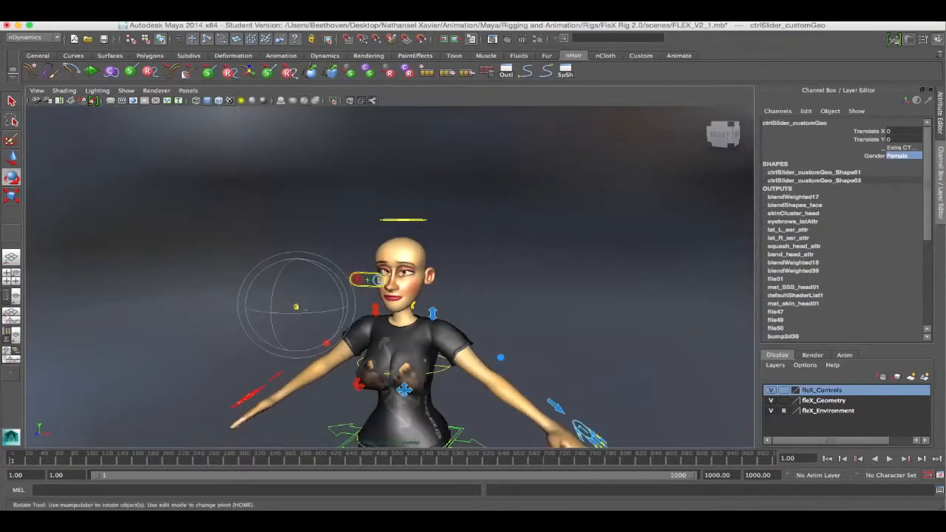
pyautogui.keyDown('alt'); pyautogui.moveTo(390, 310); pyautogui.dragTo(388, 274, button='middle'); pyautogui.keyUp('alt')
pyautogui.keyDown('alt'); pyautogui.moveTo(391, 347); pyautogui.dragTo(389, 214, button='middle'); pyautogui.keyUp('alt')
pyautogui.keyDown('alt'); pyautogui.moveTo(392, 311); pyautogui.dragTo(351, 414); pyautogui.keyUp('alt')
pyautogui.click(357, 443)
pyautogui.press('[')
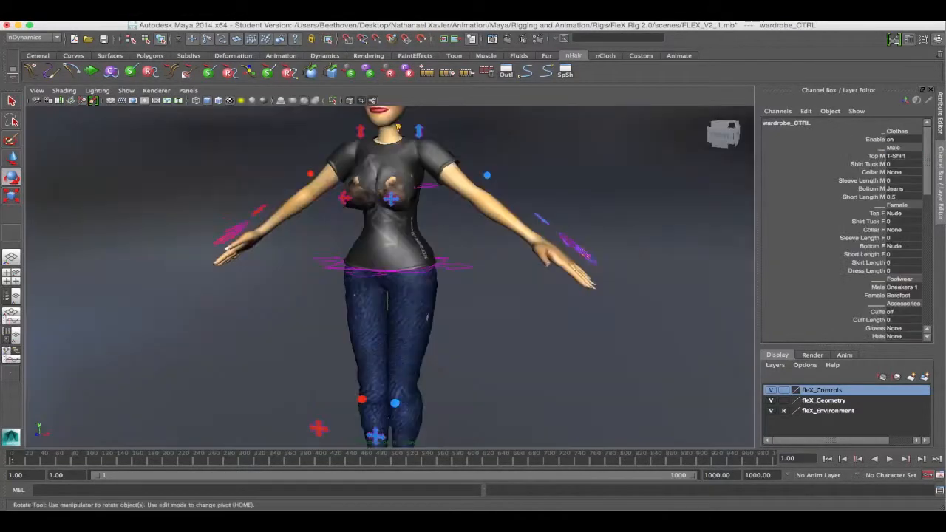
pyautogui.click(902, 139)
pyautogui.write('0')
pyautogui.press('Return')
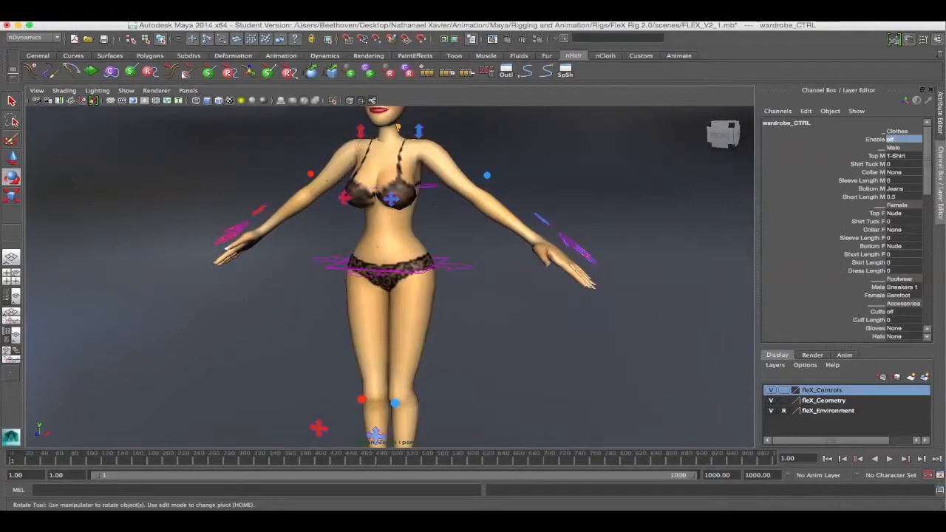
# Select the hair simulation control on the base ring and turn on Female hair visibility
pyautogui.keyDown('alt'); pyautogui.moveTo(384, 281); pyautogui.dragTo(384, 399); pyautogui.keyUp('alt')
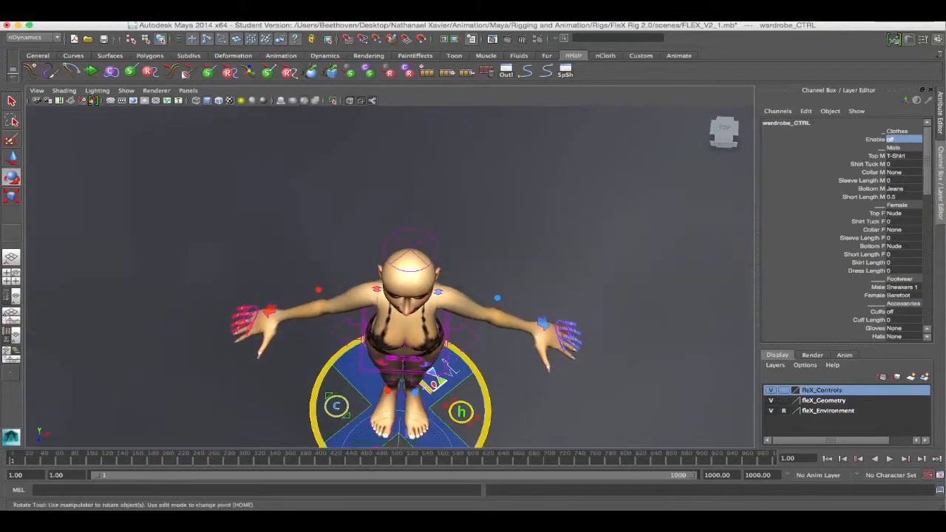
pyautogui.click(463, 412)
pyautogui.keyDown('alt'); pyautogui.moveTo(458, 399); pyautogui.dragTo(440, 266); pyautogui.keyUp('alt')
pyautogui.keyDown('alt'); pyautogui.moveTo(399, 266); pyautogui.dragTo(459, 266, button='right'); pyautogui.keyUp('alt')
pyautogui.keyDown('alt'); pyautogui.moveTo(459, 267); pyautogui.dragTo(439, 373, button='middle'); pyautogui.keyUp('alt')
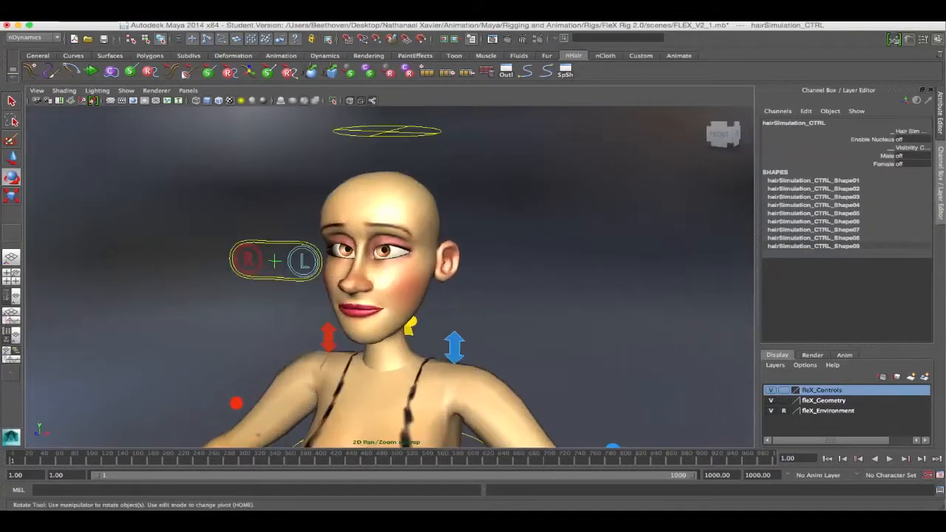
pyautogui.click(912, 164)
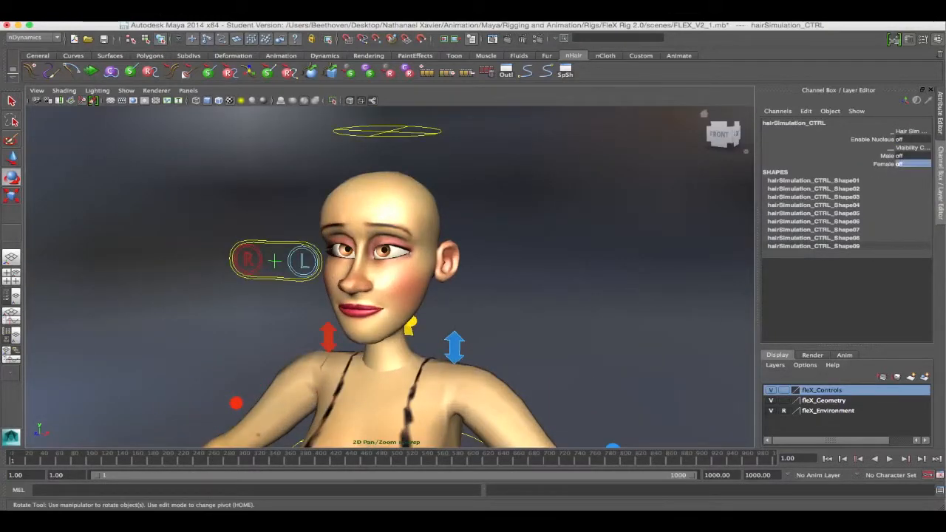
pyautogui.write('1')
pyautogui.press('Return')
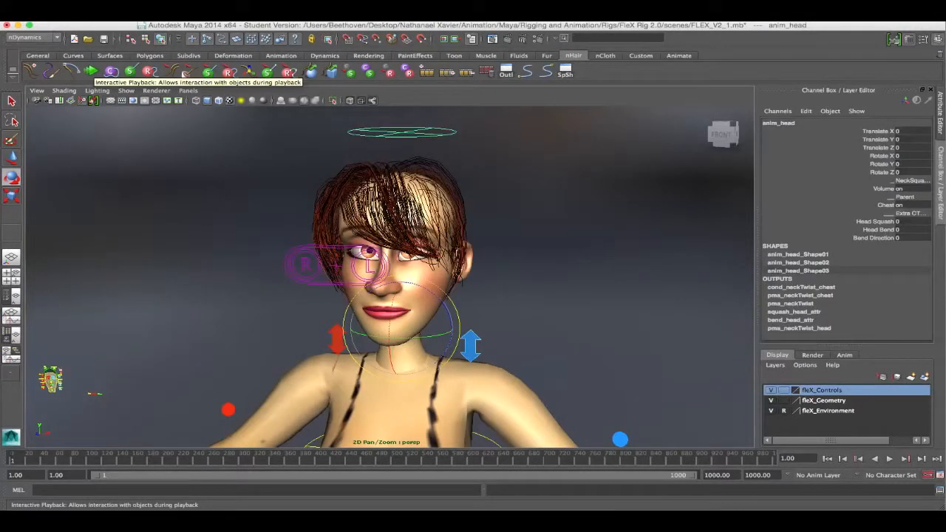
# Run interactive playback to watch the female hair settle, stop it, and return to the start of the playback range
pyautogui.click(90, 71)
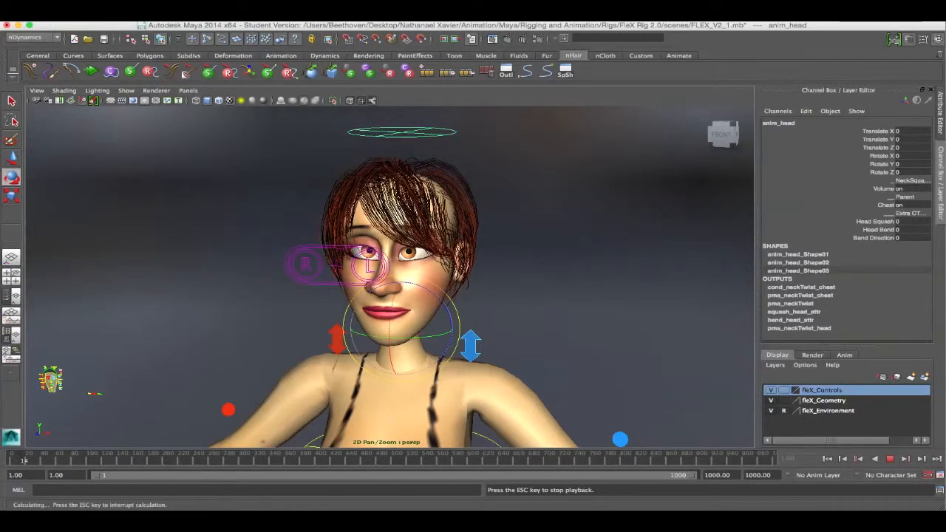
pyautogui.press('Escape')
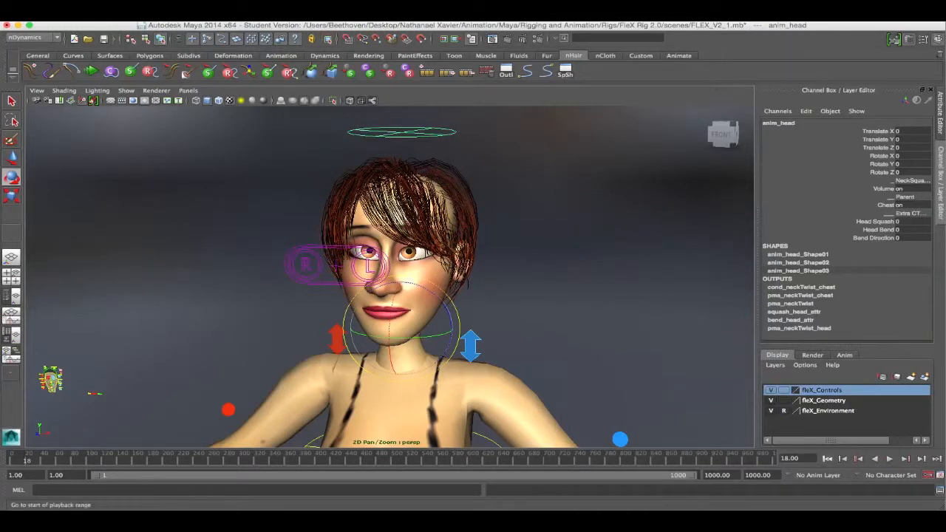
pyautogui.click(827, 459)
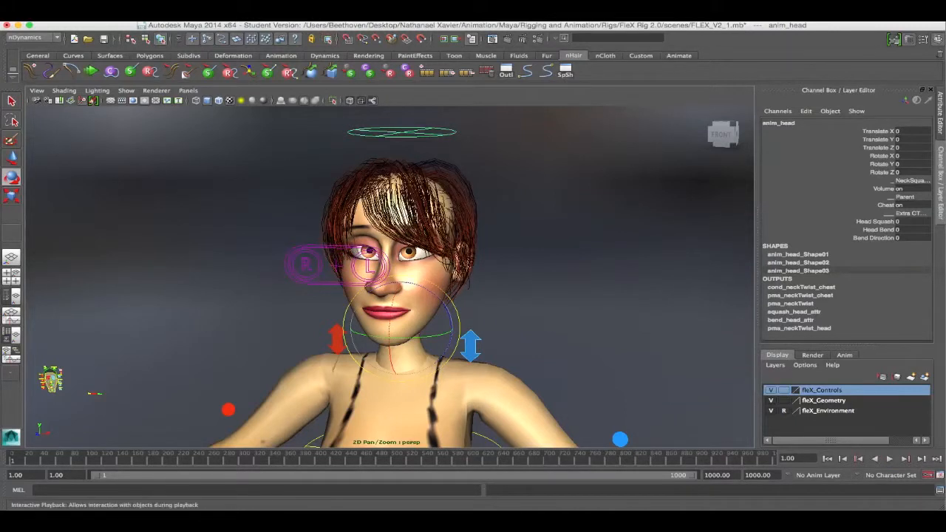
# Run interactive playback again, rotate the head control to make the female hair swing, and stop the simulation
pyautogui.click(91, 71)
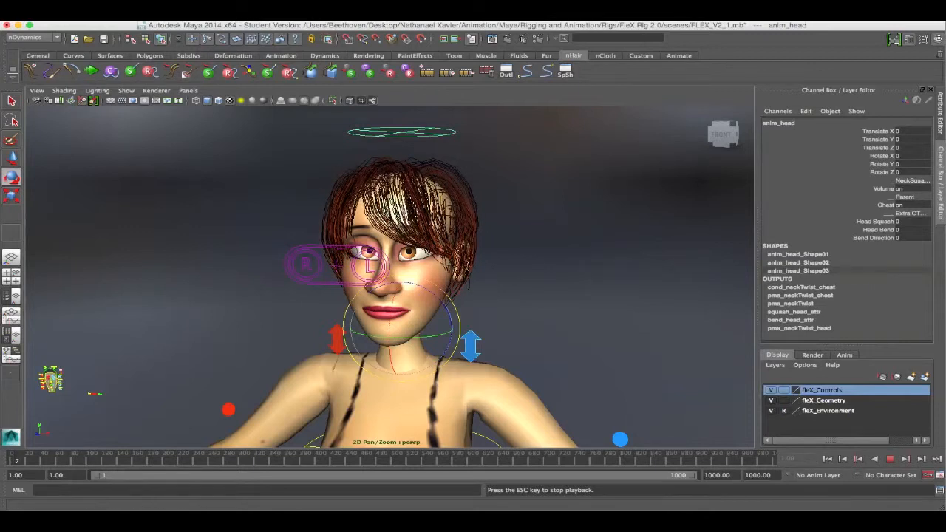
pyautogui.moveTo(394, 315); pyautogui.dragTo(433, 315)
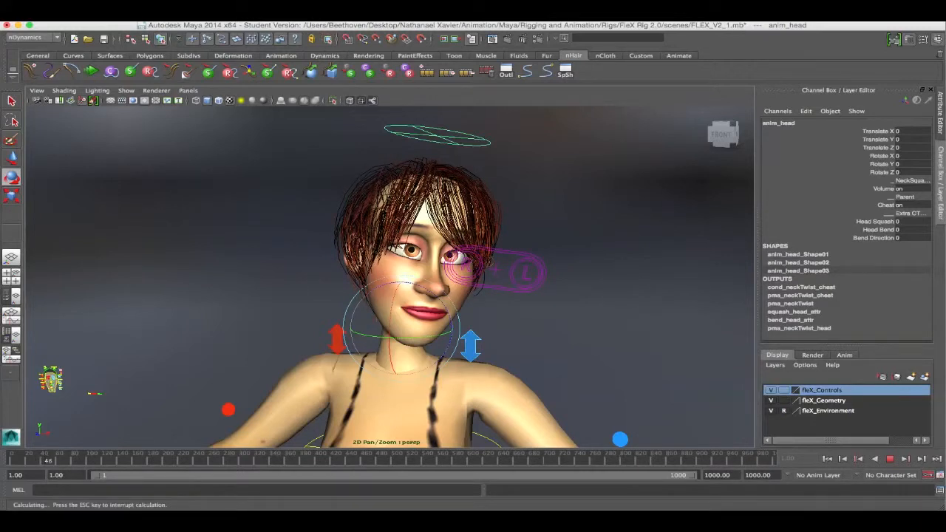
pyautogui.press('Escape')
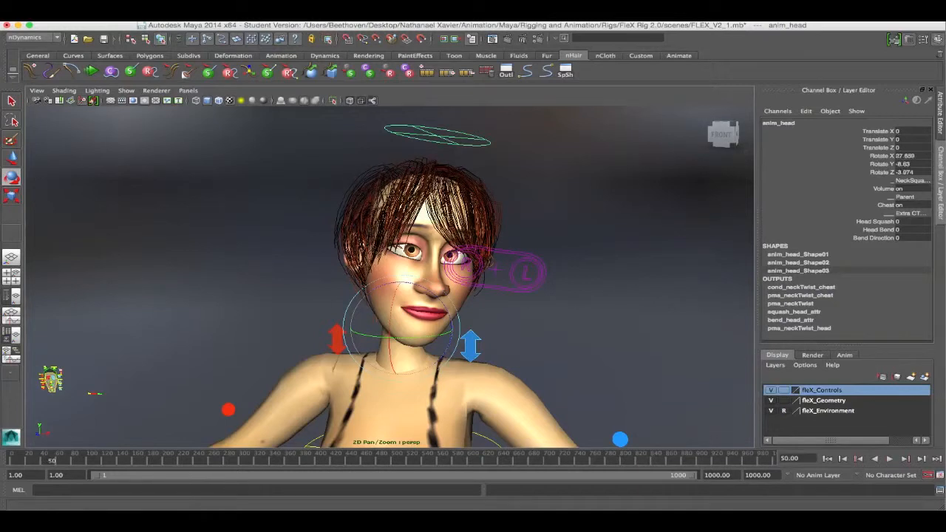
# Examine the Start Curve Attract setting in the Dynamic Properties of the female hair's hairSystem_F0Shape1 node
pyautogui.click(459, 200)
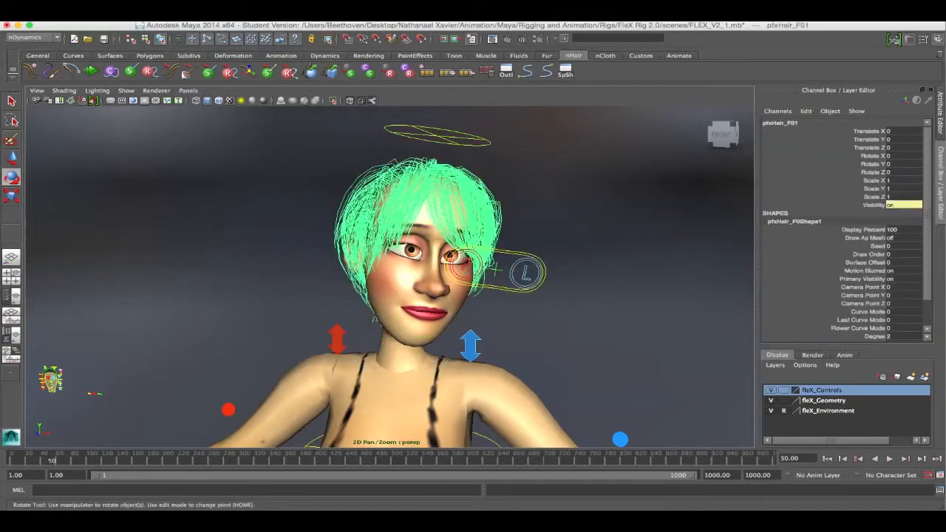
pyautogui.click(940, 113)
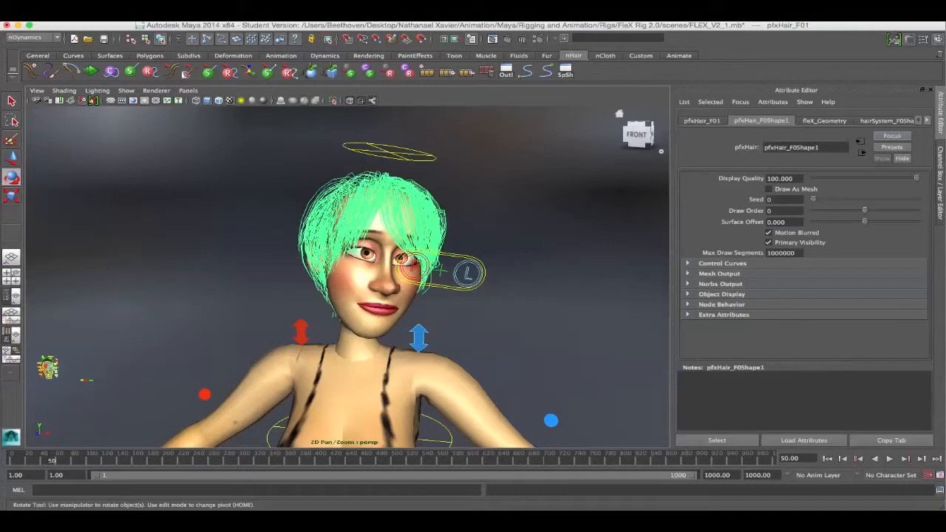
pyautogui.click(887, 120)
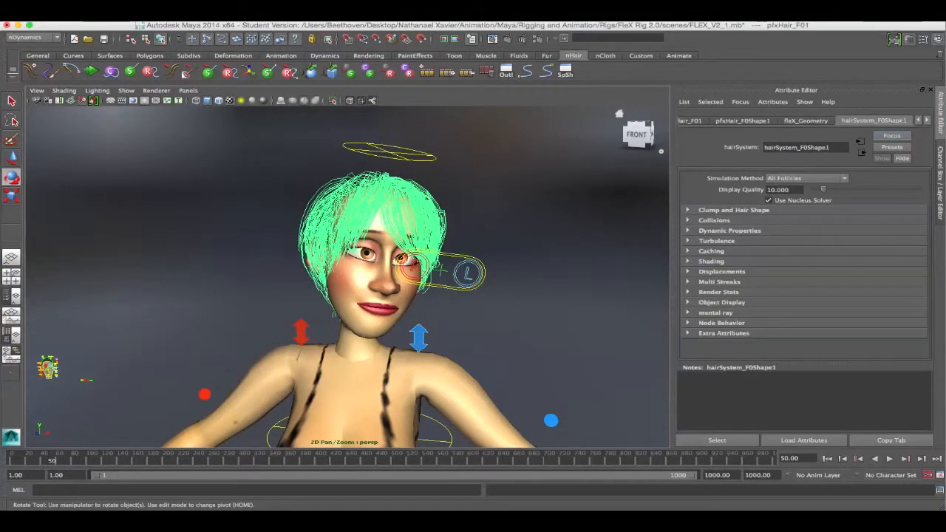
pyautogui.click(721, 271)
pyautogui.click(722, 272)
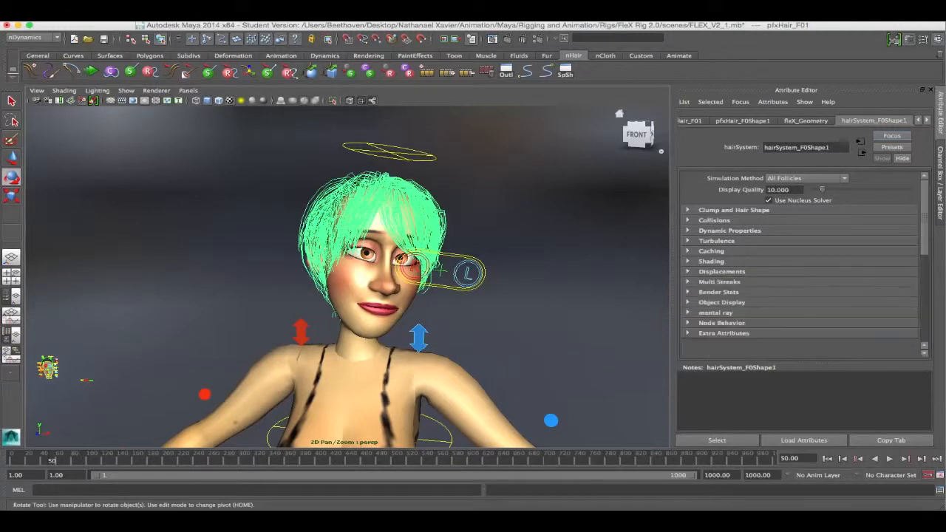
pyautogui.click(729, 230)
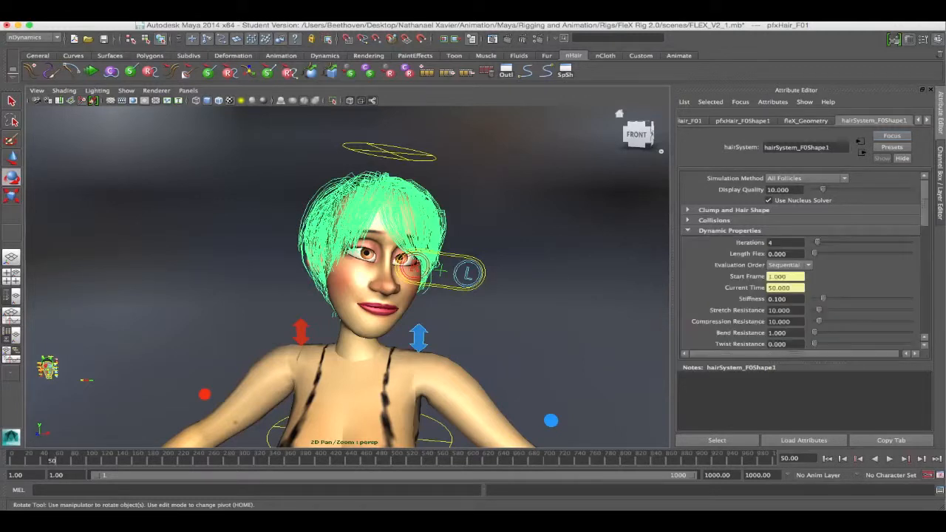
pyautogui.scroll(-4, 805, 259)
pyautogui.scroll(-7, 804, 258)
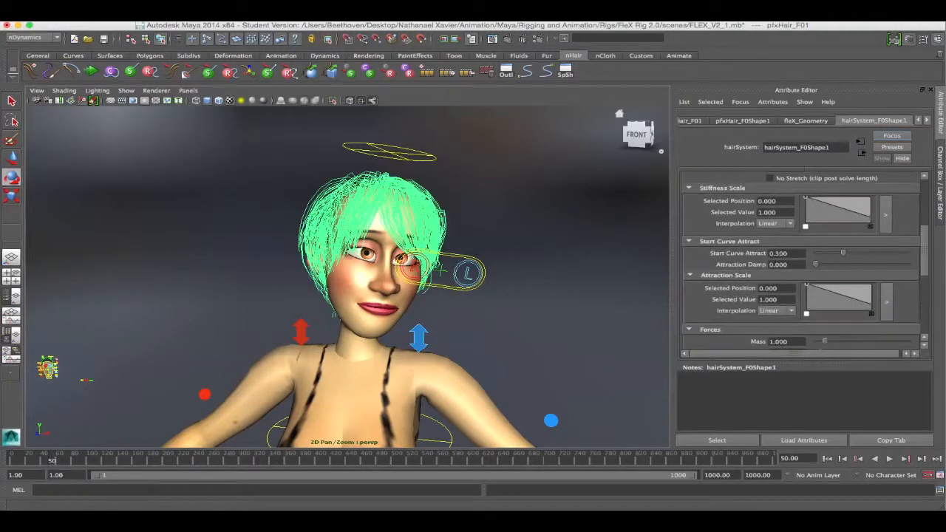
pyautogui.scroll(-4, 804, 258)
pyautogui.scroll(4, 805, 259)
pyautogui.click(789, 254)
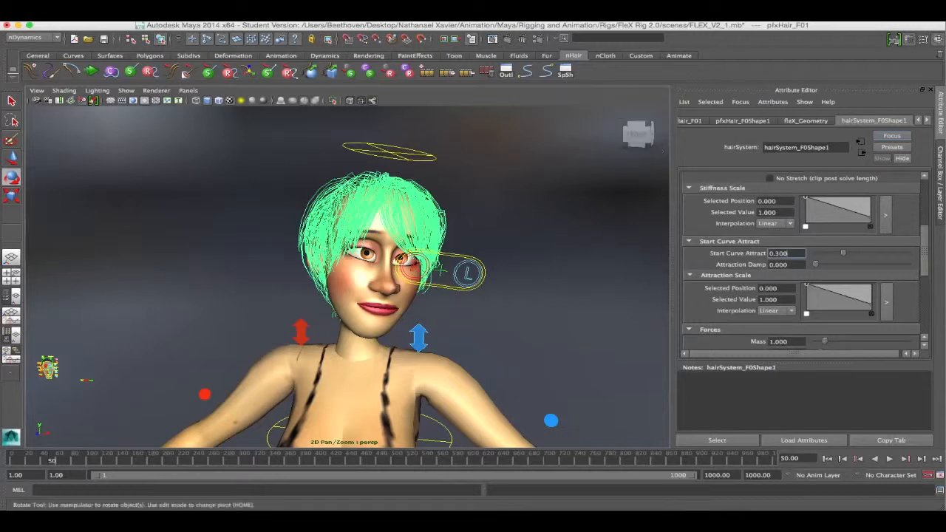
# Show the keying option available for the female hair system's Start Curve Attract attribute
pyautogui.keyDown('alt'); pyautogui.moveTo(444, 272); pyautogui.dragTo(444, 273, button='middle'); pyautogui.keyUp('alt')
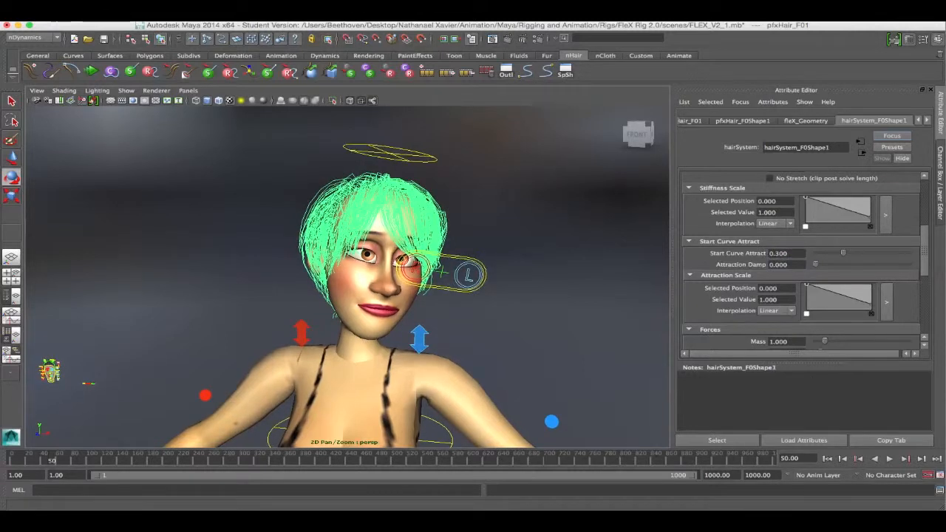
pyautogui.click(787, 253)
pyautogui.keyDown('alt'); pyautogui.moveTo(441, 273); pyautogui.dragTo(446, 275, button='middle'); pyautogui.keyUp('alt')
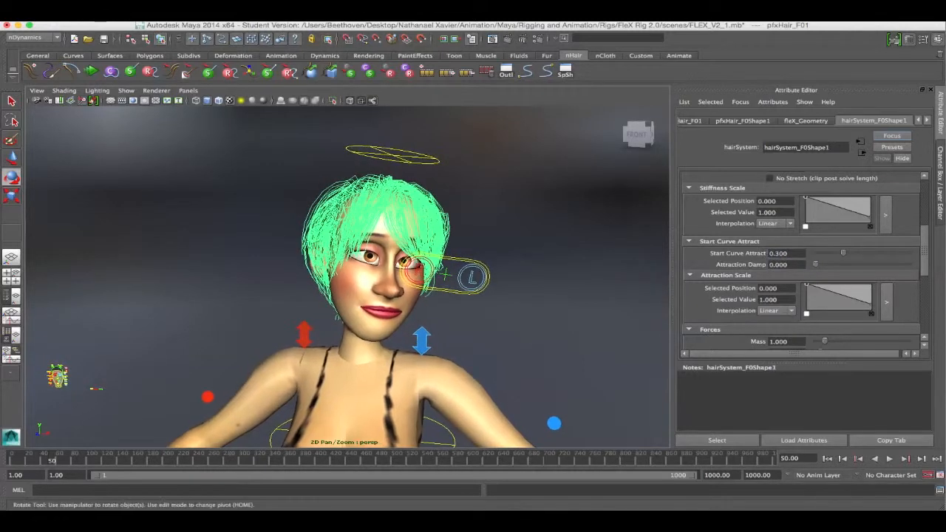
pyautogui.rightClick(760, 254)
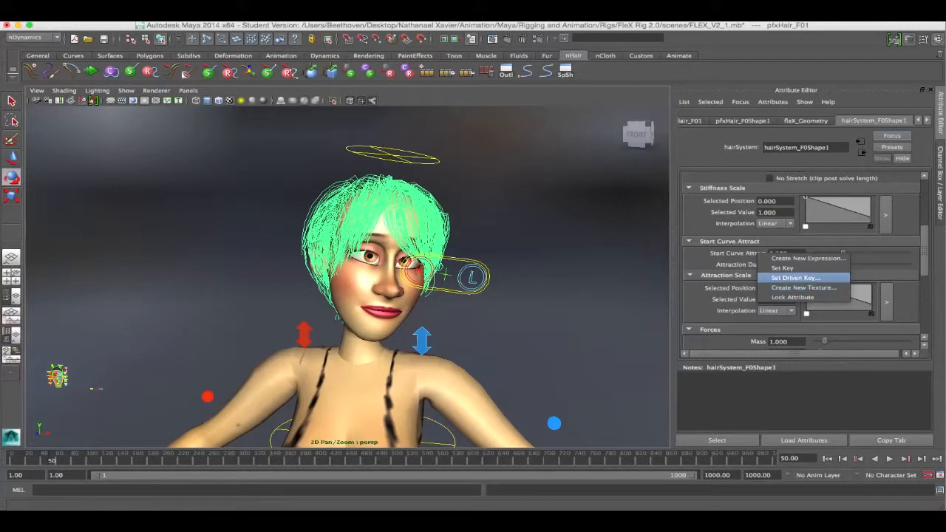
pyautogui.click(782, 267)
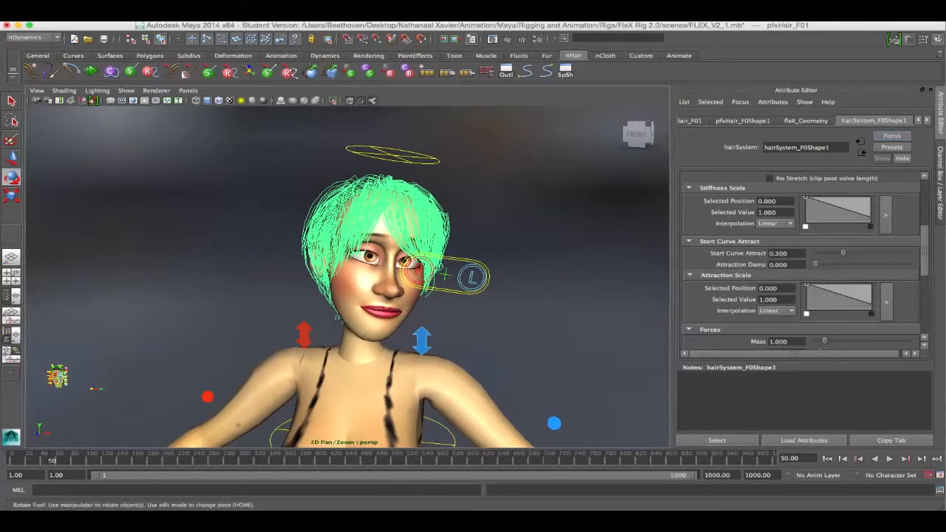
# Select the head control, reset its X, Y and Z rotation to 0, and return to the start of the playback range
pyautogui.click(399, 156)
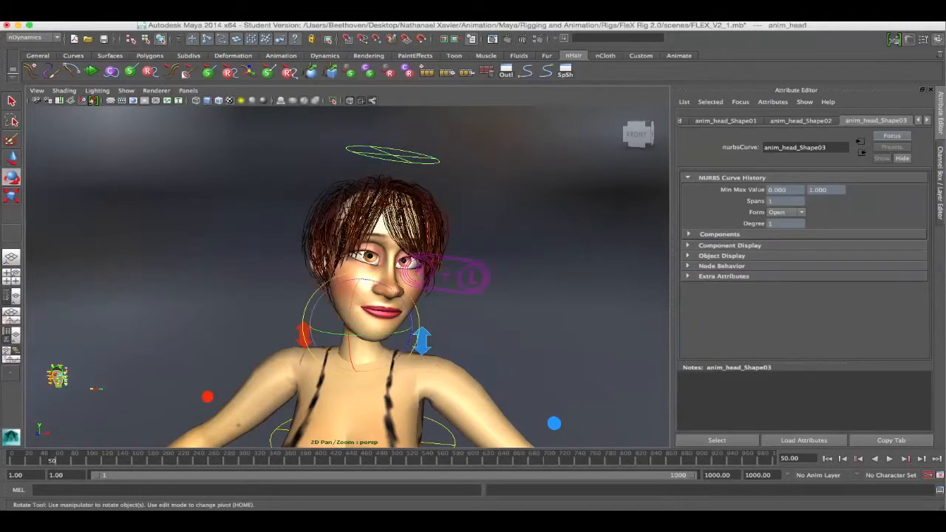
pyautogui.click(939, 182)
pyautogui.moveTo(912, 156); pyautogui.dragTo(912, 172)
pyautogui.write('0')
pyautogui.press('Return')
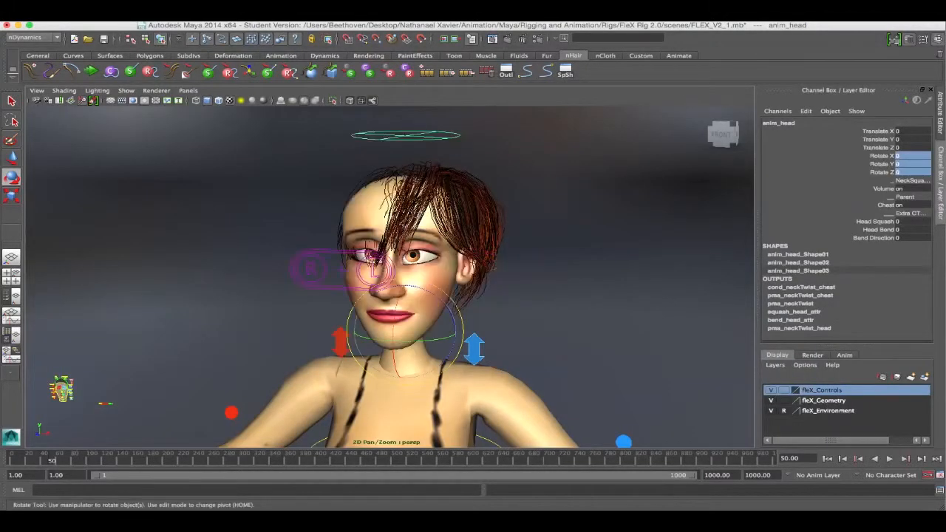
pyautogui.click(828, 459)
pyautogui.scroll(-5, 510, 414)
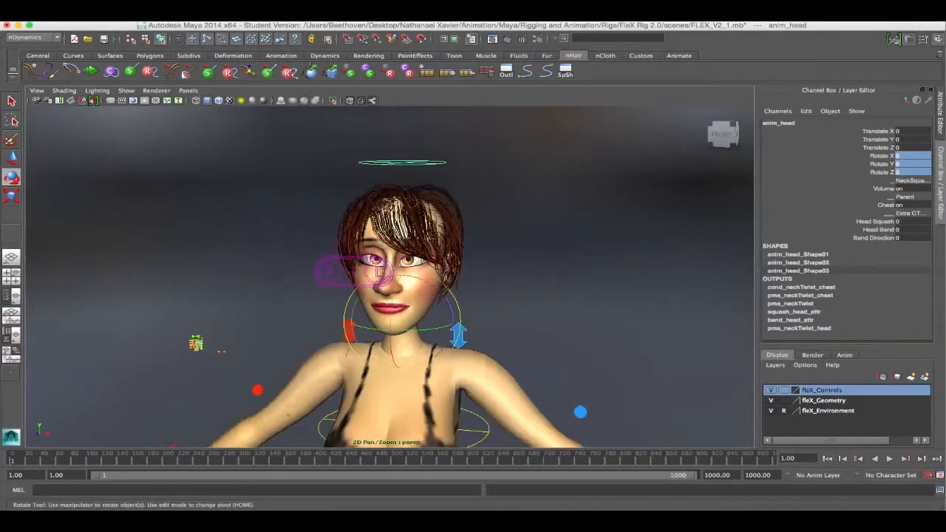
# Try tilting the head control forward about 46 degrees in Rotate Z in a side view, and undo the rotation
pyautogui.keyDown('alt'); pyautogui.moveTo(510, 432); pyautogui.dragTo(368, 443); pyautogui.keyUp('alt')
pyautogui.scroll(3, 380, 436)
pyautogui.moveTo(318, 332); pyautogui.dragTo(344, 362)
pyautogui.keyDown('alt'); pyautogui.moveTo(344, 362); pyautogui.dragTo(368, 349, button='middle'); pyautogui.keyUp('alt')
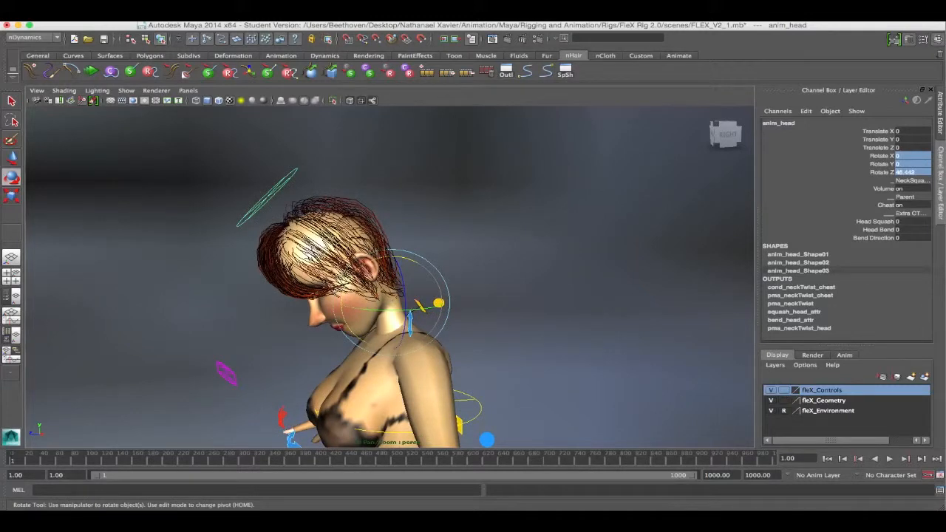
pyautogui.keyDown('alt'); pyautogui.moveTo(368, 349); pyautogui.dragTo(414, 362); pyautogui.keyUp('alt')
pyautogui.keyDown('alt'); pyautogui.moveTo(399, 296); pyautogui.dragTo(395, 296); pyautogui.keyUp('alt')
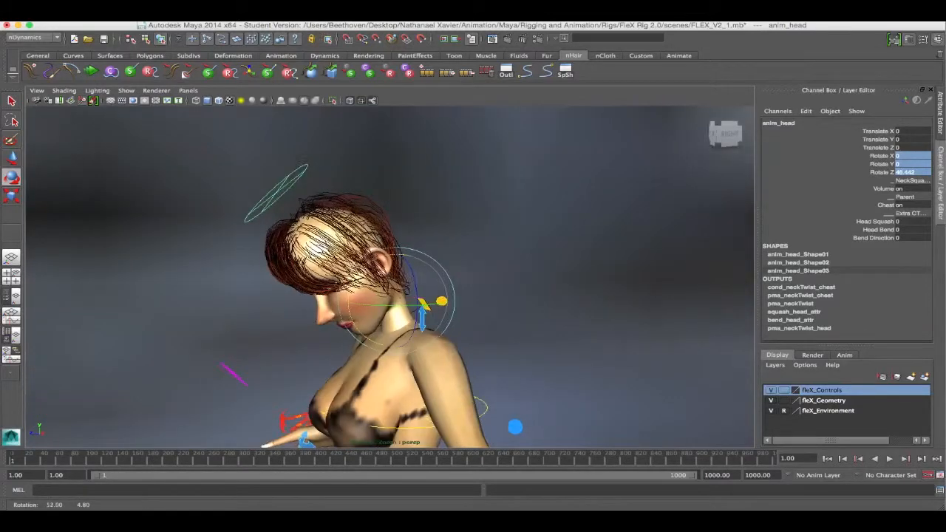
pyautogui.press('z')
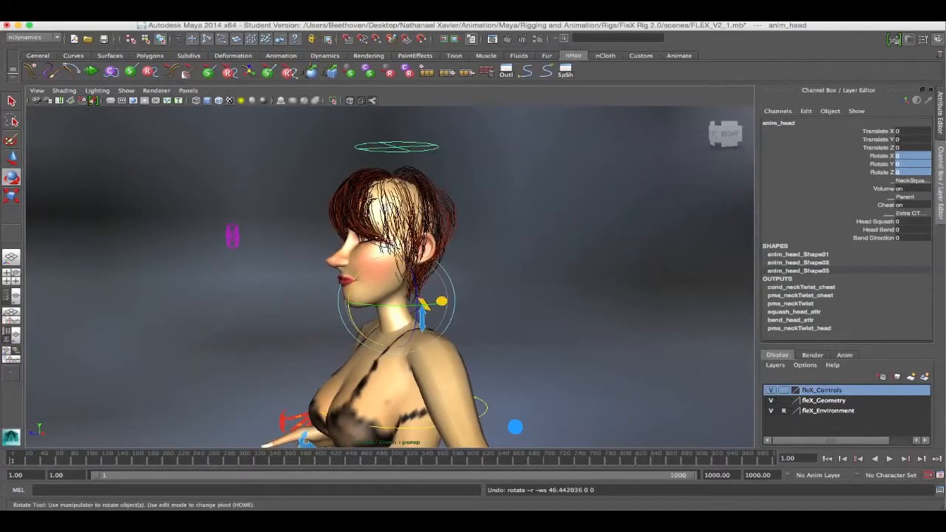
pyautogui.keyDown('alt'); pyautogui.moveTo(399, 296); pyautogui.dragTo(411, 295); pyautogui.keyUp('alt')
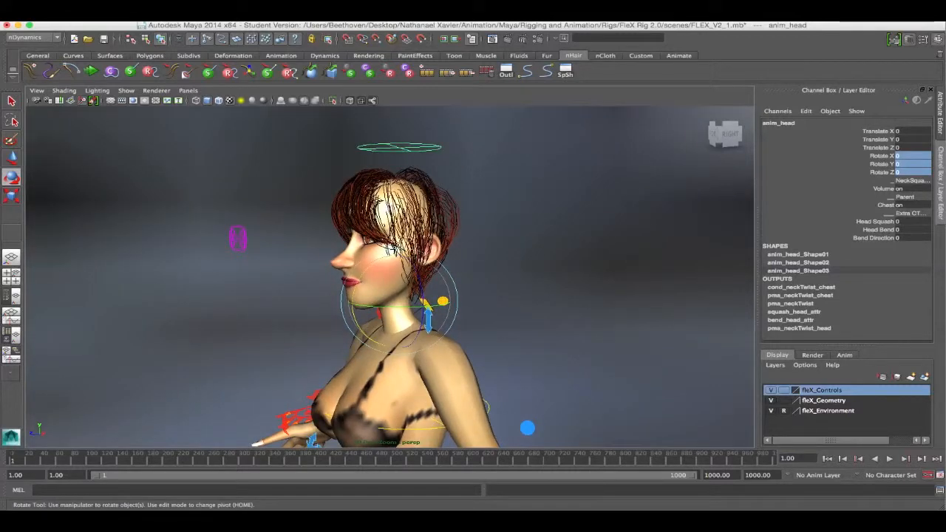
pyautogui.keyDown('alt'); pyautogui.moveTo(355, 296); pyautogui.dragTo(517, 296); pyautogui.keyUp('alt')
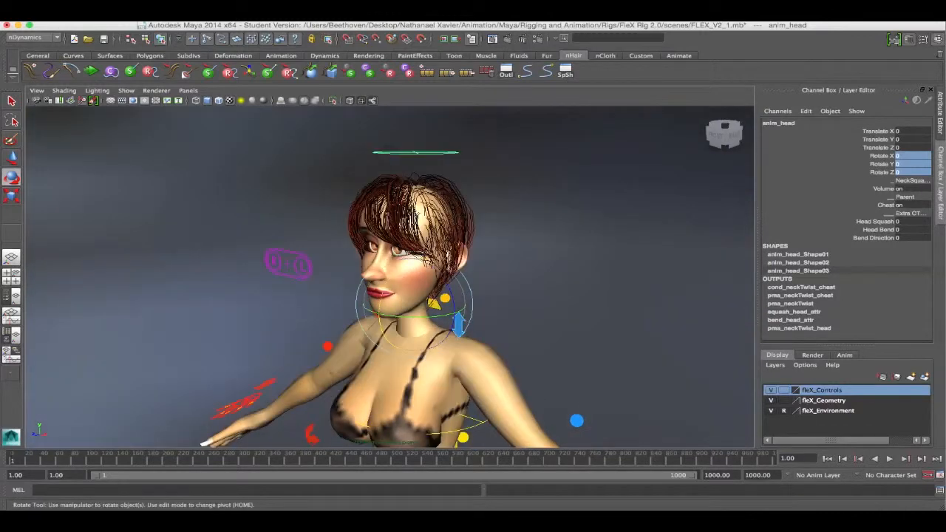
pyautogui.hotkey('ctrl', 'a')
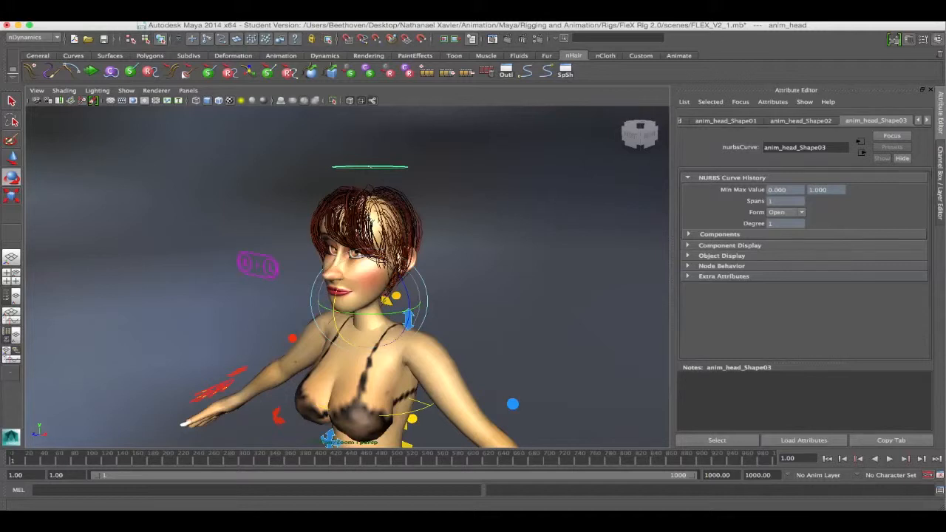
pyautogui.click(370, 222)
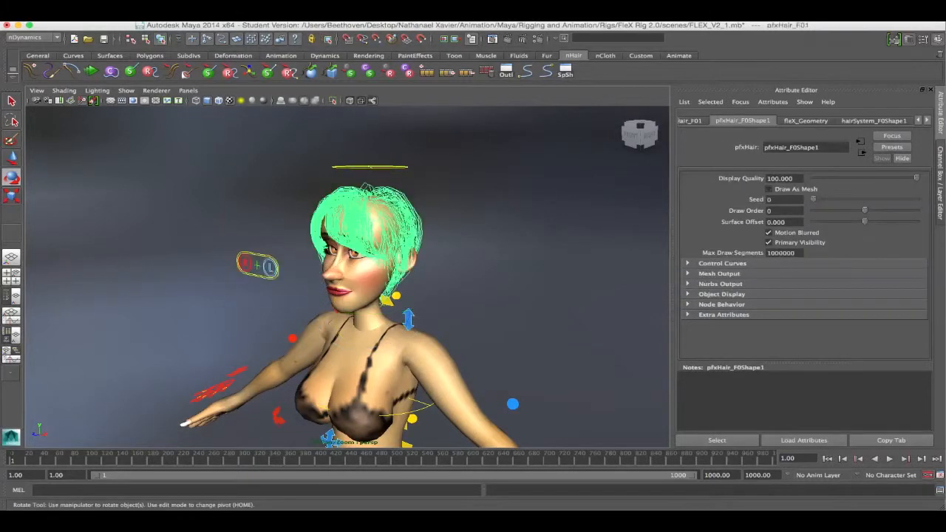
pyautogui.hotkey('ctrl', 'z')
pyautogui.keyDown('alt'); pyautogui.moveTo(370, 222); pyautogui.dragTo(386, 222); pyautogui.keyUp('alt')
pyautogui.click(941, 182)
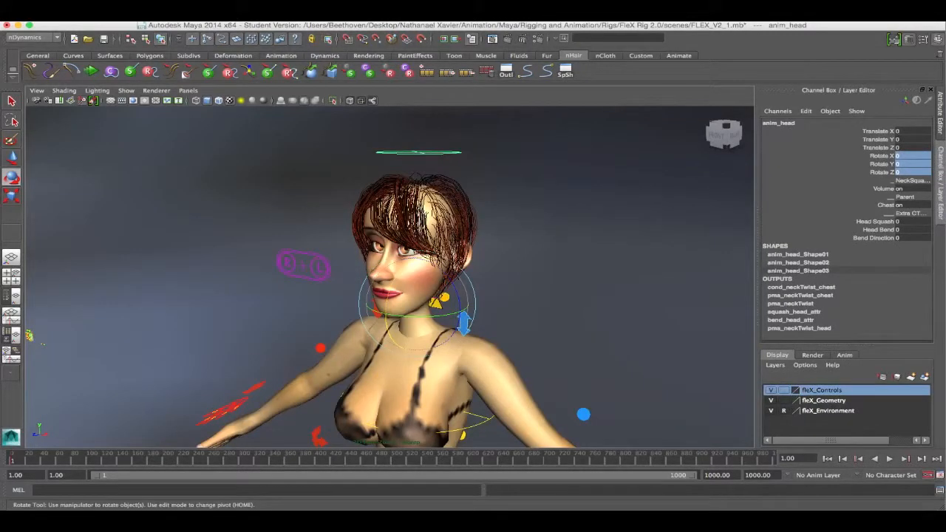
# Go to frame 81 and keyframe the head control tilted forward about 46 degrees in Rotate Z
pyautogui.click(72, 460)
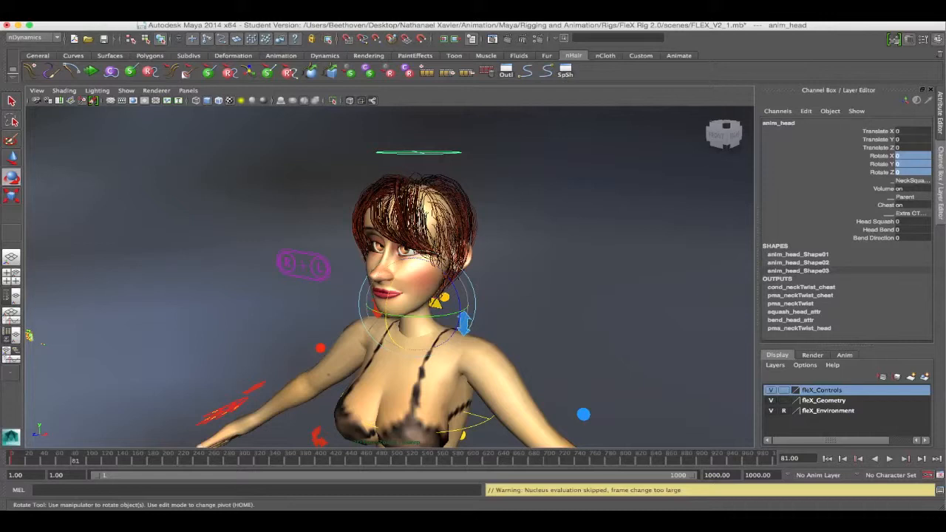
pyautogui.moveTo(397, 276); pyautogui.dragTo(389, 326)
pyautogui.keyDown('alt'); pyautogui.moveTo(389, 326); pyautogui.dragTo(222, 324); pyautogui.keyUp('alt')
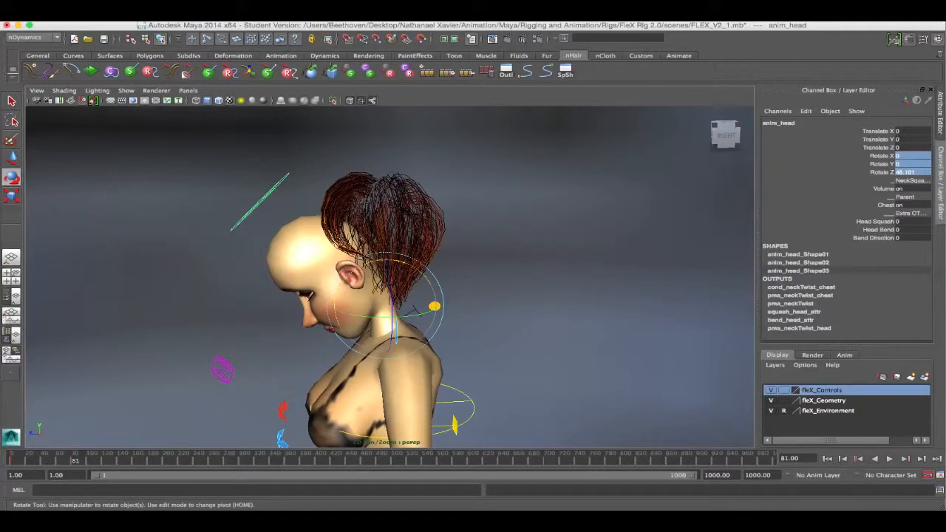
# Keyframe the head control's Rotate Z at 0 on frame 159, check the hair up close, and return to frame 1
pyautogui.click(131, 459)
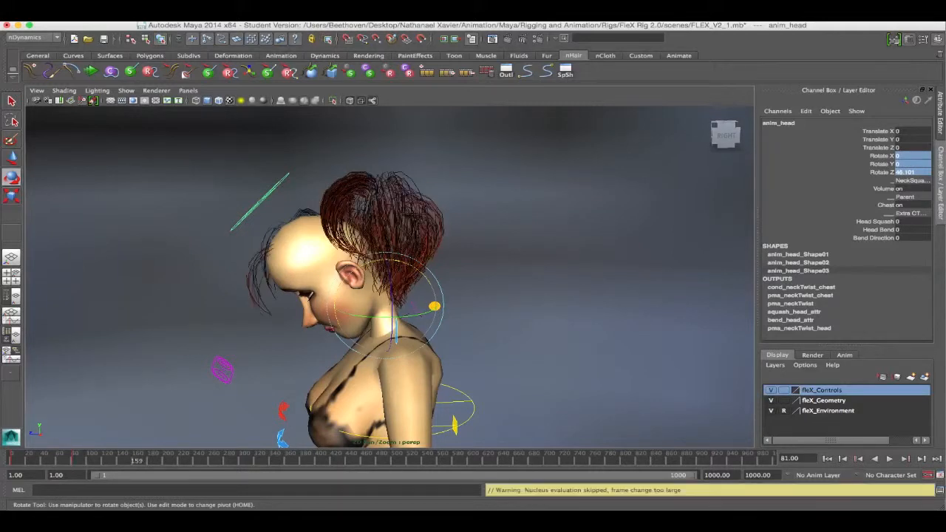
pyautogui.click(908, 172)
pyautogui.write('0')
pyautogui.press('Return')
pyautogui.keyDown('alt'); pyautogui.moveTo(236, 324); pyautogui.dragTo(355, 324); pyautogui.keyUp('alt')
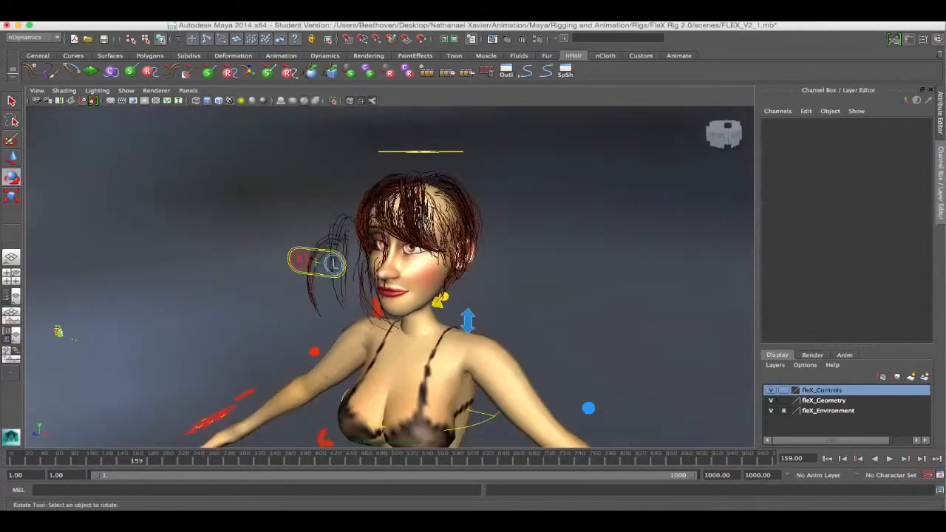
pyautogui.keyDown('alt'); pyautogui.moveTo(355, 324); pyautogui.dragTo(392, 324, button='right'); pyautogui.keyUp('alt')
pyautogui.keyDown('alt'); pyautogui.moveTo(392, 324); pyautogui.dragTo(341, 321); pyautogui.keyUp('alt')
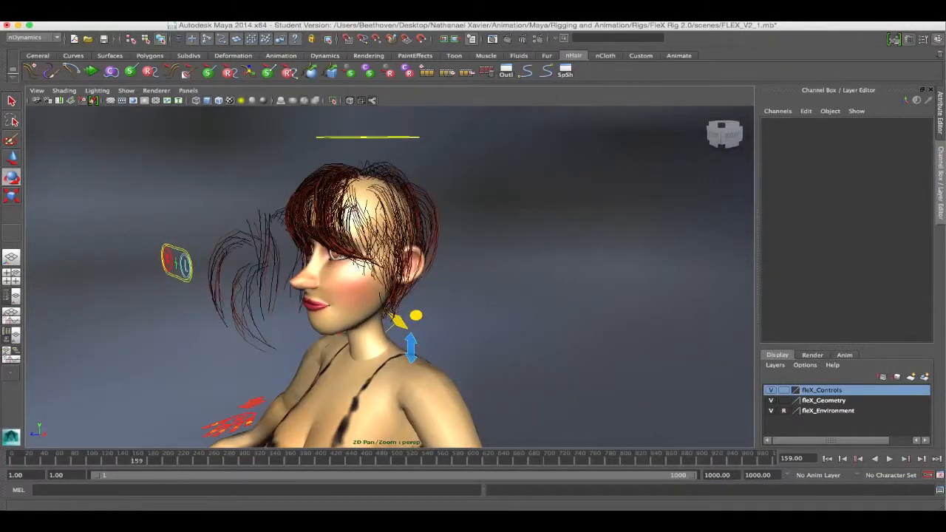
pyautogui.click(827, 459)
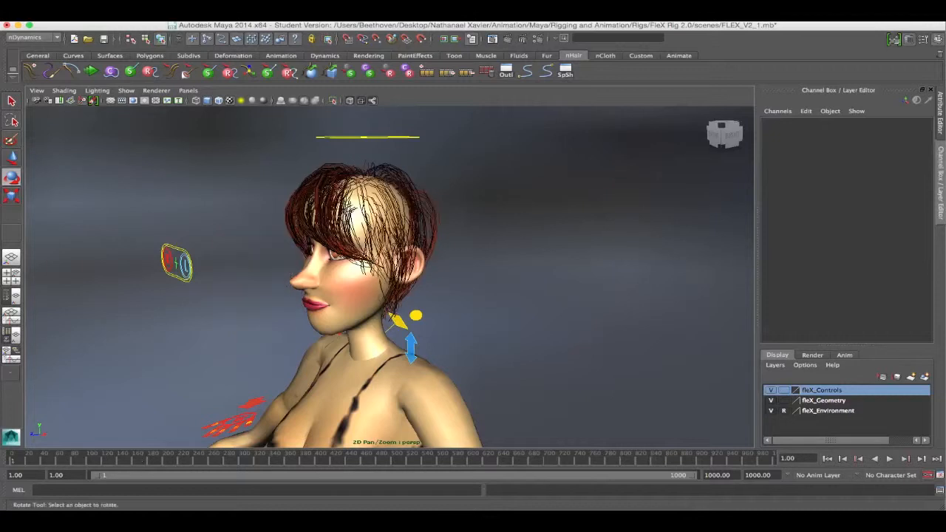
# Select the female hair and set a key on its hair system's Start Curve Attract at frame 1
pyautogui.click(368, 137)
pyautogui.keyDown('alt'); pyautogui.moveTo(368, 140); pyautogui.dragTo(451, 144); pyautogui.keyUp('alt')
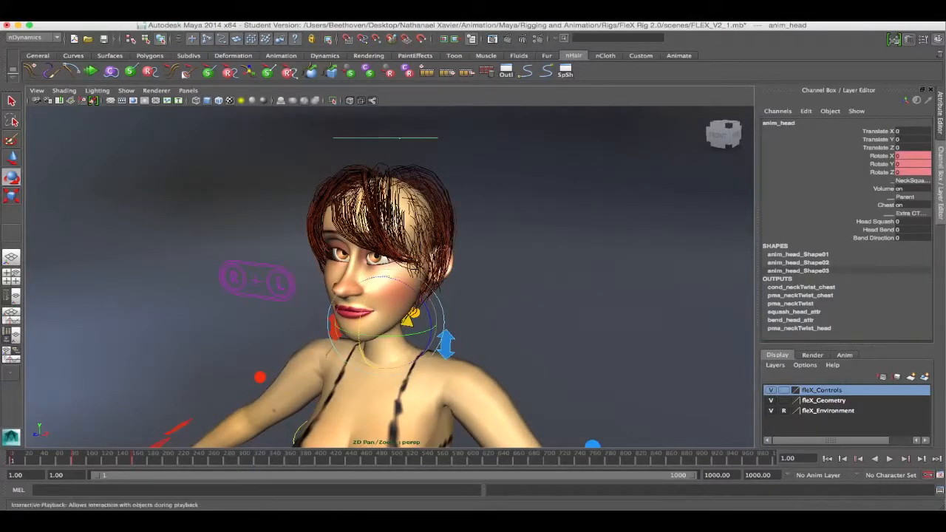
pyautogui.click(377, 198)
pyautogui.hotkey('ctrl', 'a')
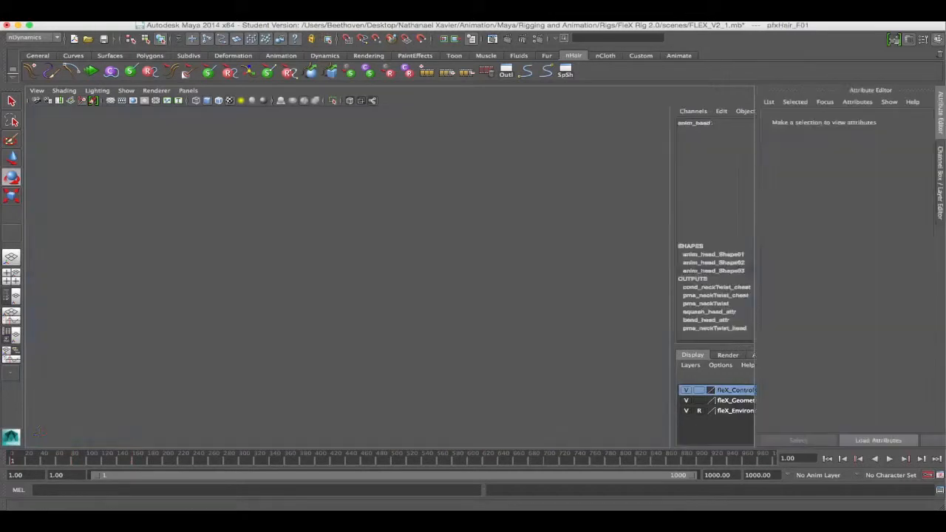
pyautogui.click(885, 120)
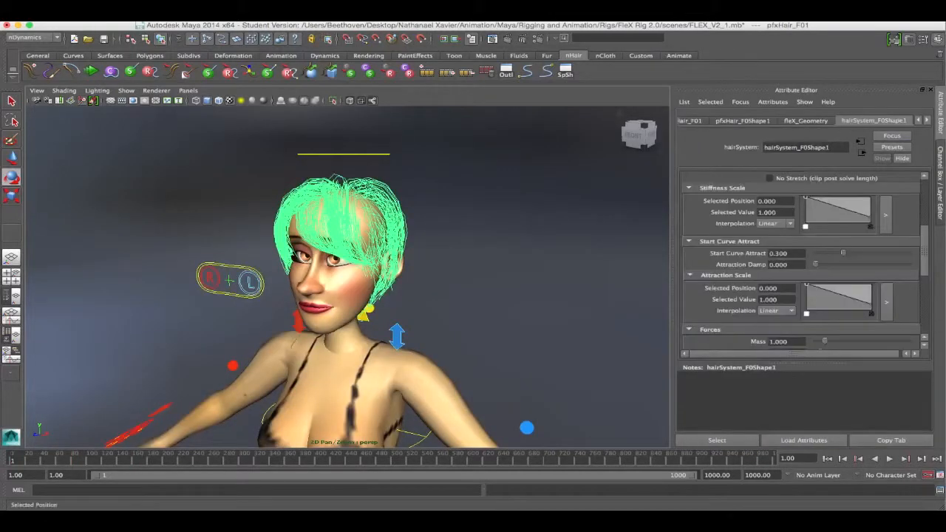
pyautogui.rightClick(743, 256)
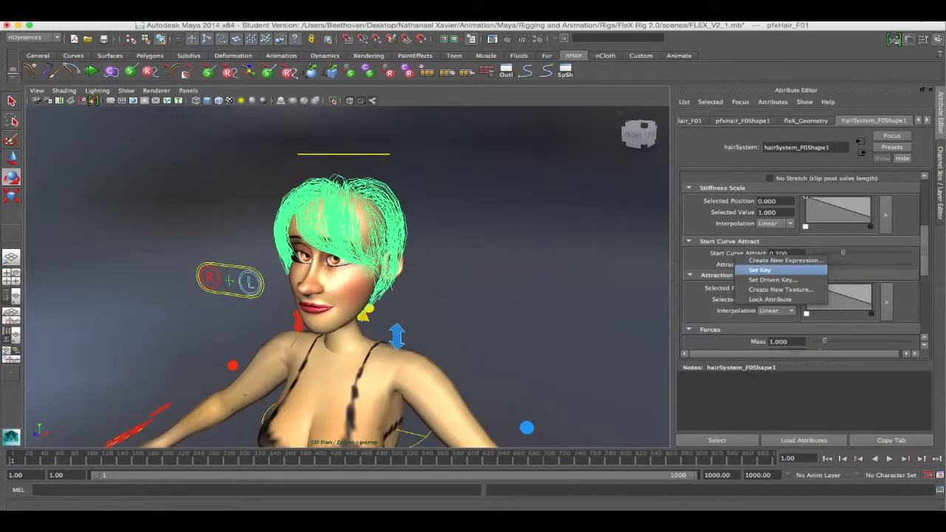
pyautogui.click(760, 270)
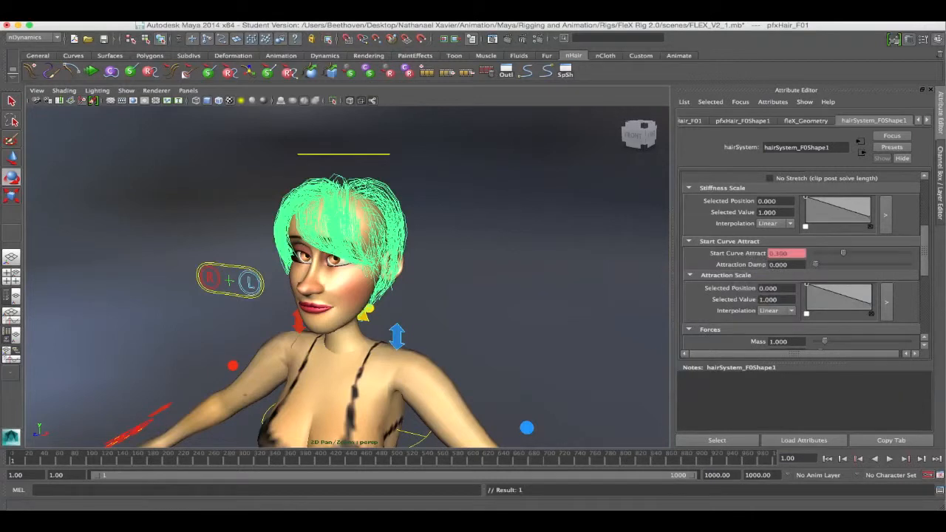
# Go to frame 82 and set the keyed Start Curve Attract of the female hair system to 0
pyautogui.click(72, 459)
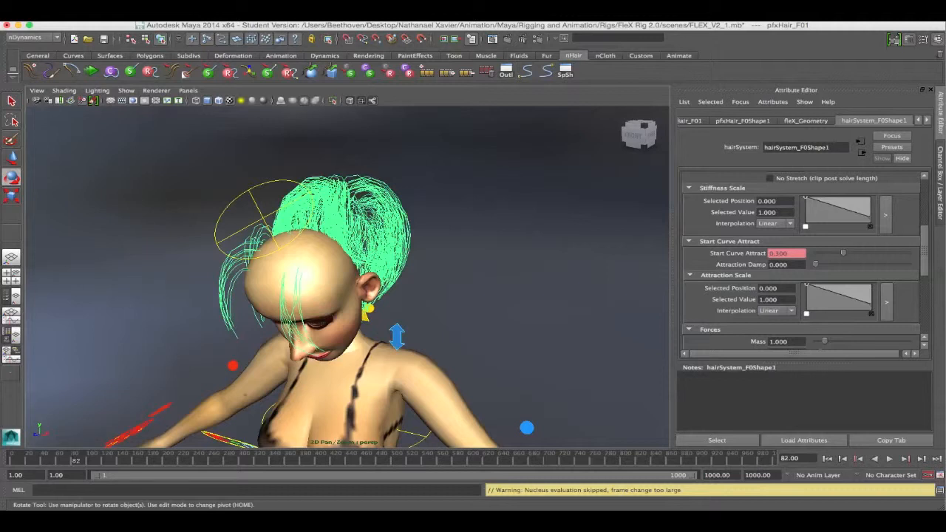
pyautogui.moveTo(842, 253); pyautogui.dragTo(815, 253)
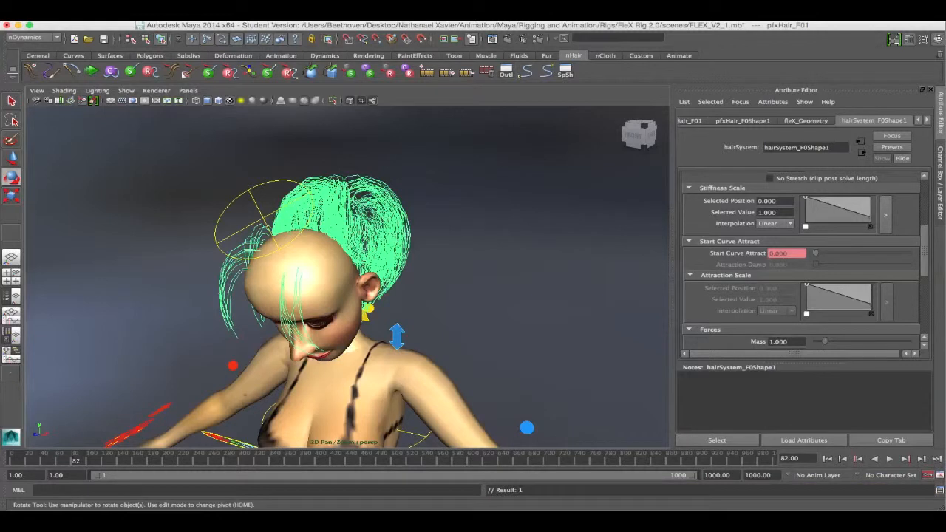
# Set a key on the female hair system's Start Curve Attract at frame 82
pyautogui.keyDown('alt'); pyautogui.moveTo(414, 311); pyautogui.dragTo(296, 274); pyautogui.keyUp('alt')
pyautogui.keyDown('alt'); pyautogui.moveTo(296, 273); pyautogui.dragTo(333, 266, button='middle'); pyautogui.keyUp('alt')
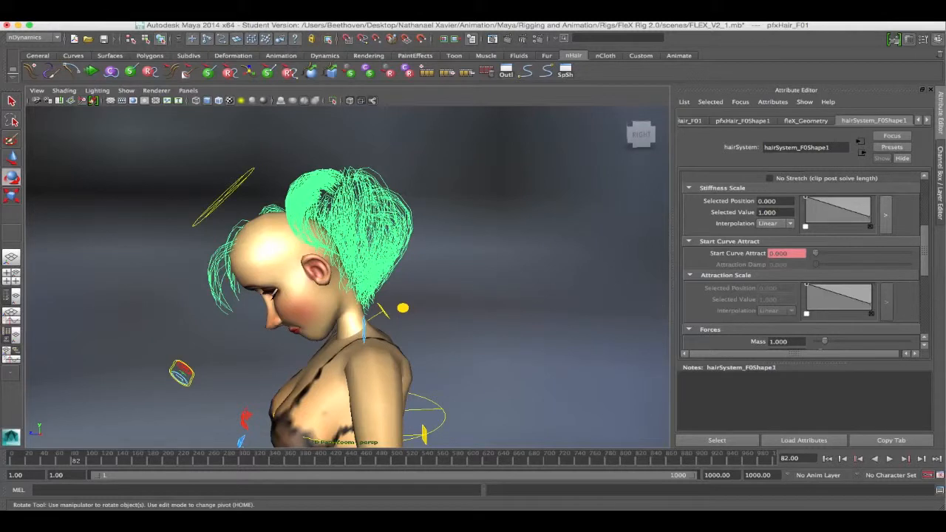
pyautogui.rightClick(728, 254)
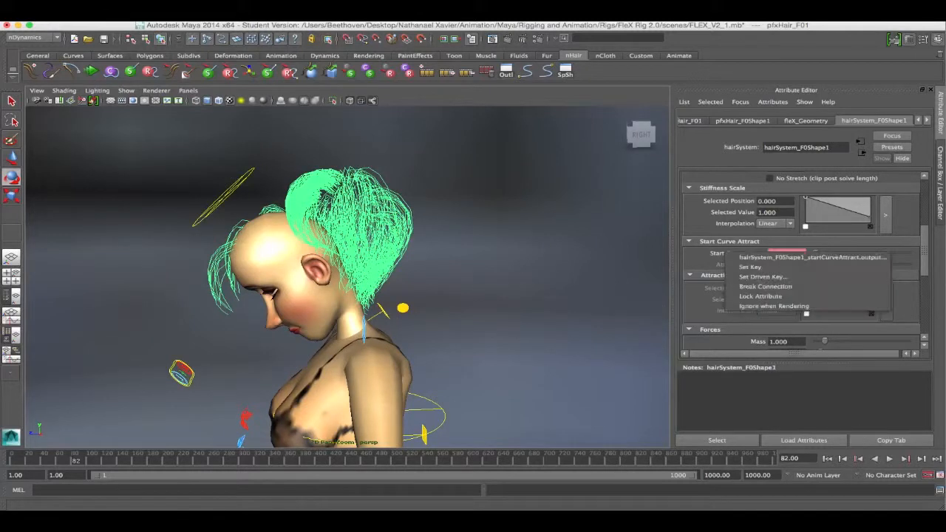
pyautogui.click(751, 267)
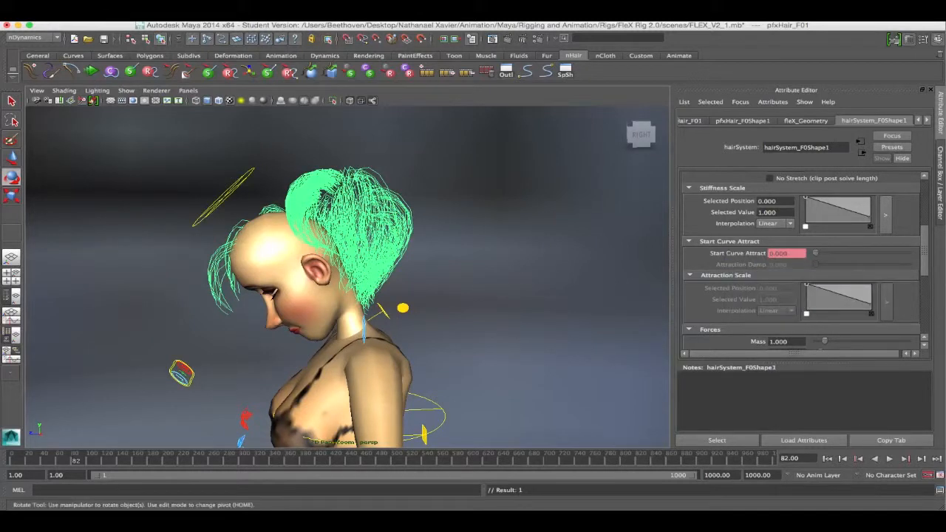
# On frame 183, key the female hair system's Start Curve Attract at 0.3 and return to frame 1
pyautogui.click(150, 459)
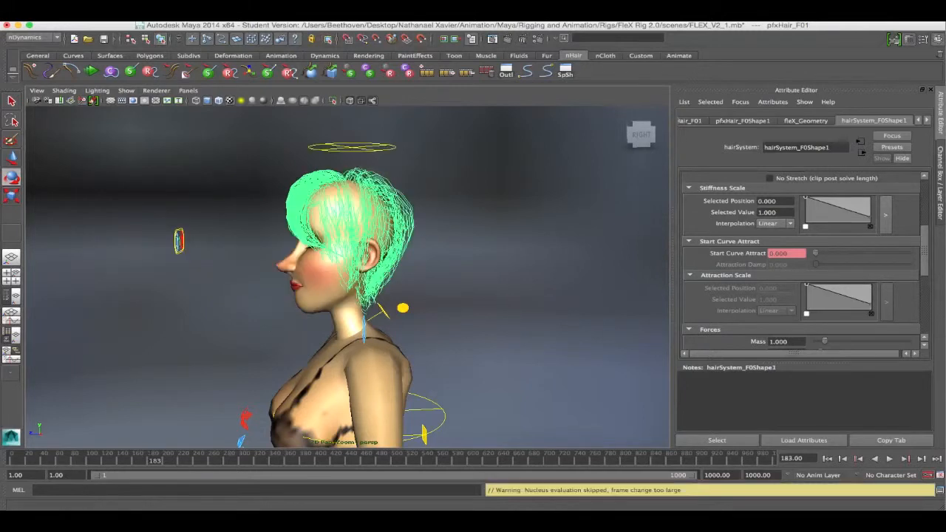
pyautogui.doubleClick(778, 253)
pyautogui.write('0.3')
pyautogui.press('Return')
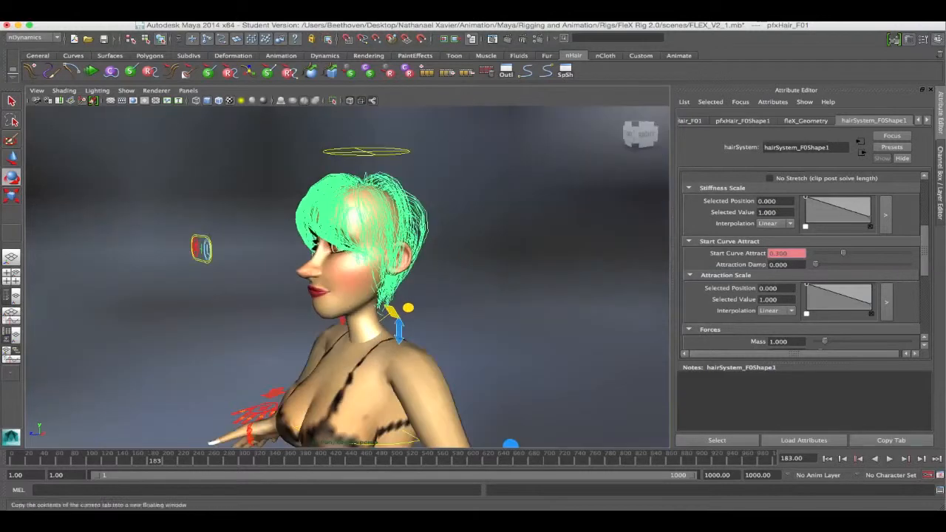
pyautogui.click(827, 458)
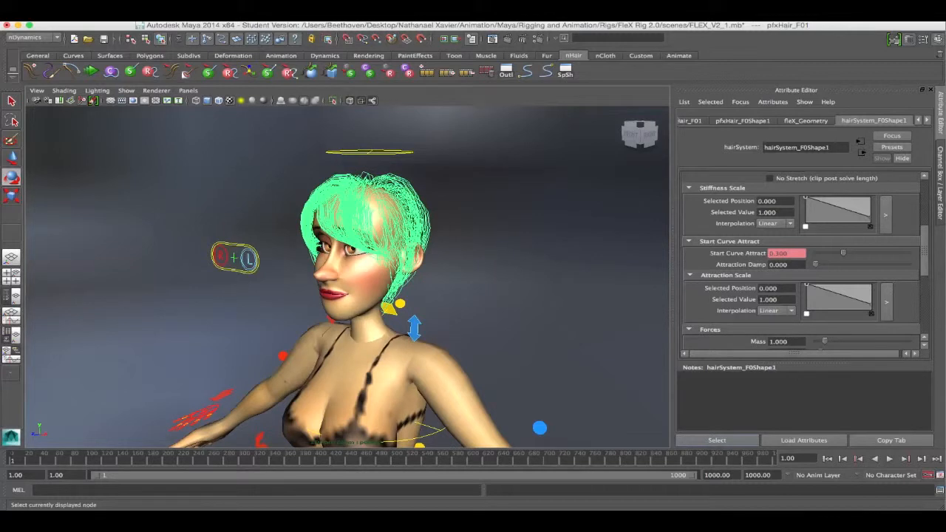
# Select the female hair's hairSystem_F0Shape1 node to check its keys on the timeline
pyautogui.click(718, 440)
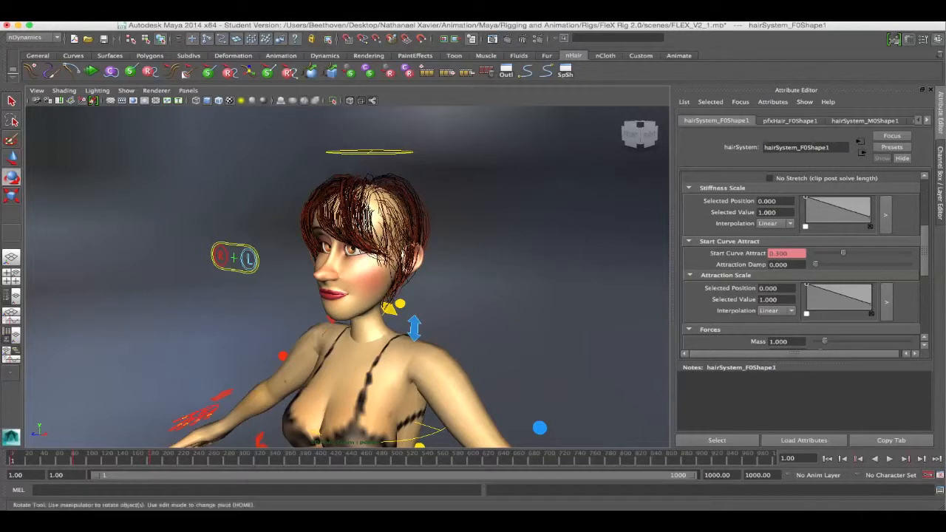
pyautogui.keyDown('alt'); pyautogui.moveTo(347, 278); pyautogui.dragTo(377, 277); pyautogui.keyUp('alt')
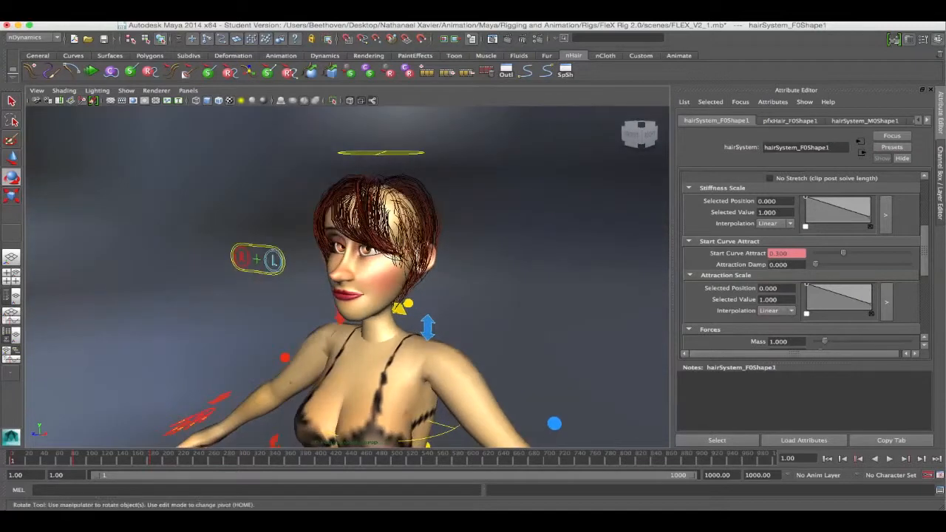
pyautogui.click(518, 259)
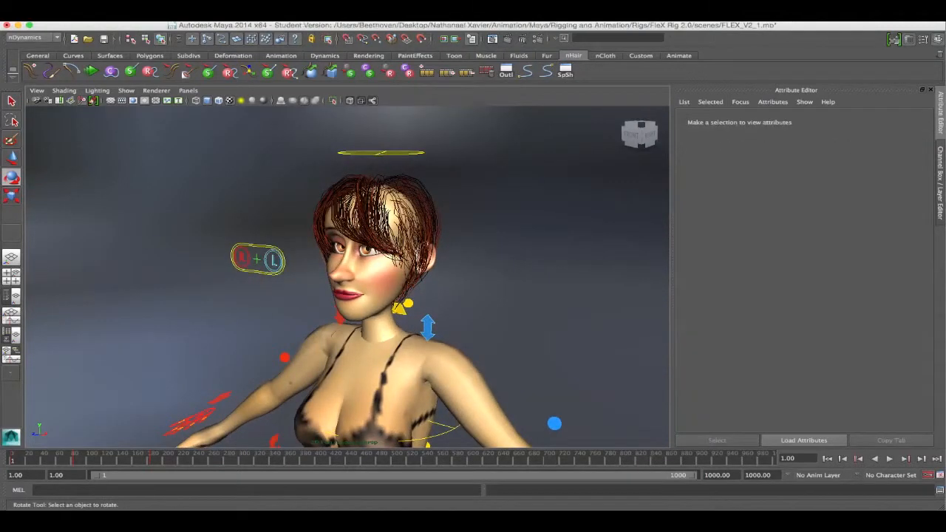
pyautogui.click(392, 215)
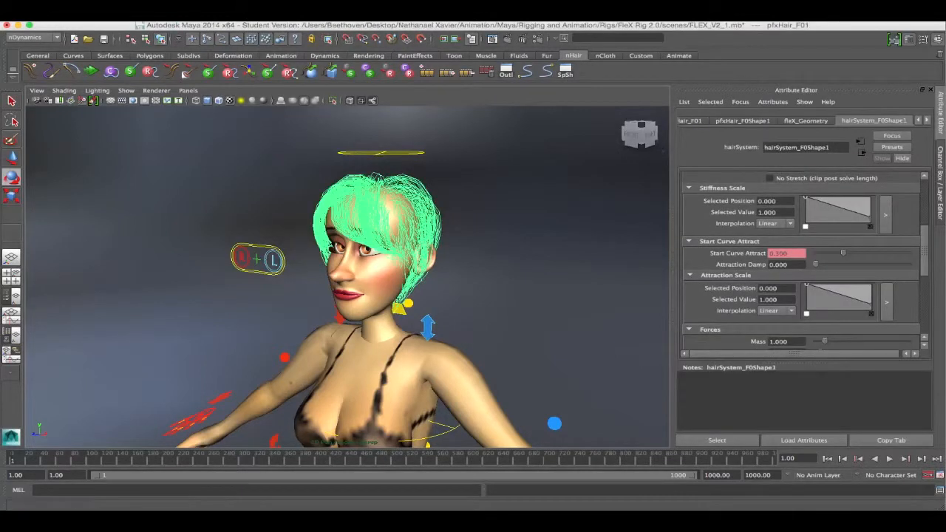
pyautogui.scroll(5, 377, 259)
pyautogui.moveTo(392, 259)
pyautogui.keyDown('alt'); pyautogui.mouseDown()
pyautogui.moveTo(318, 259)
pyautogui.moveTo(392, 259)
pyautogui.mouseUp(); pyautogui.keyUp('alt')
pyautogui.keyDown('alt'); pyautogui.moveTo(392, 258); pyautogui.dragTo(392, 292, button='middle'); pyautogui.keyUp('alt')
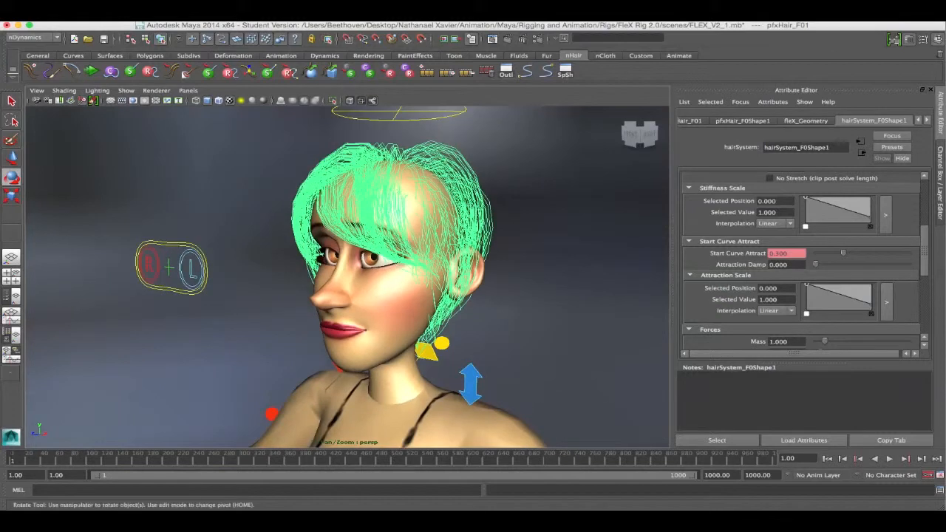
pyautogui.click(717, 440)
pyautogui.scroll(-3, 385, 274)
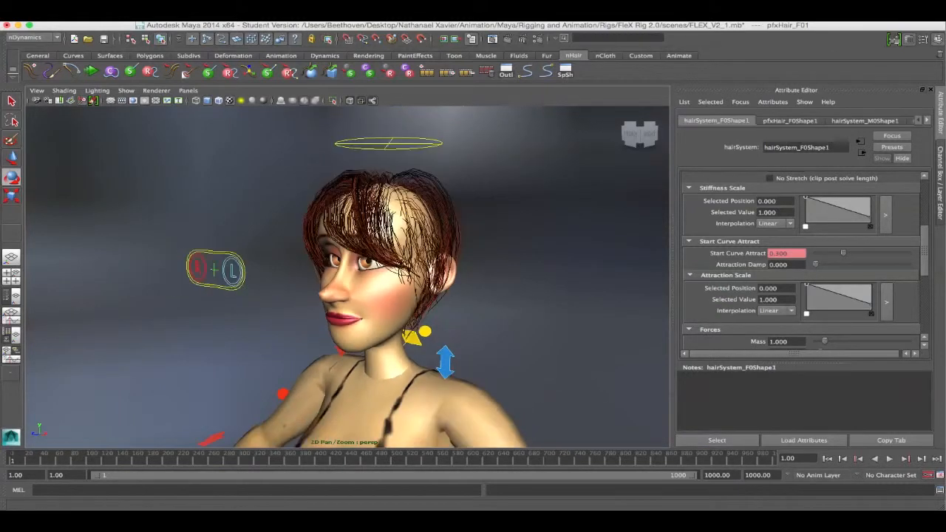
pyautogui.moveTo(370, 273)
pyautogui.keyDown('alt'); pyautogui.mouseDown()
pyautogui.moveTo(414, 273)
pyautogui.moveTo(351, 275)
pyautogui.mouseUp(); pyautogui.keyUp('alt')
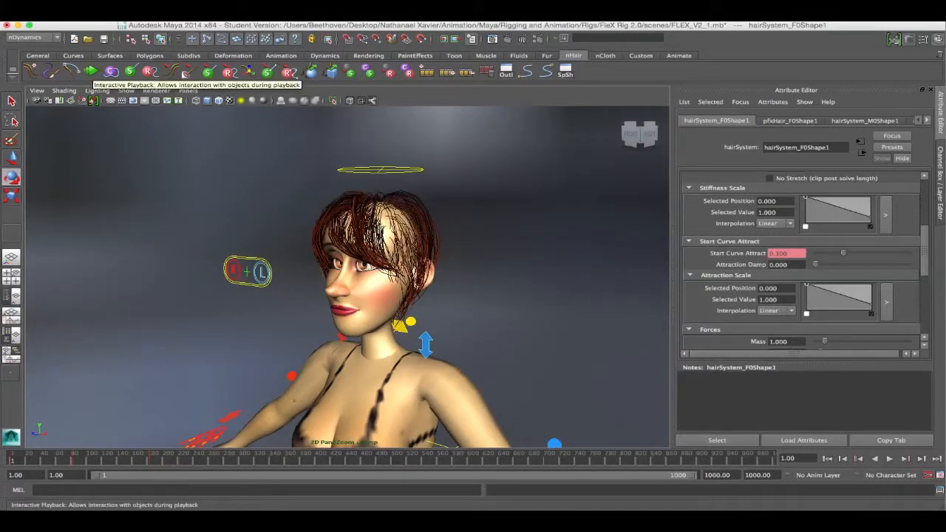
# Run interactive playback of the head tilt, watch the hair motion from the side, and stop around frame 162
pyautogui.click(90, 71)
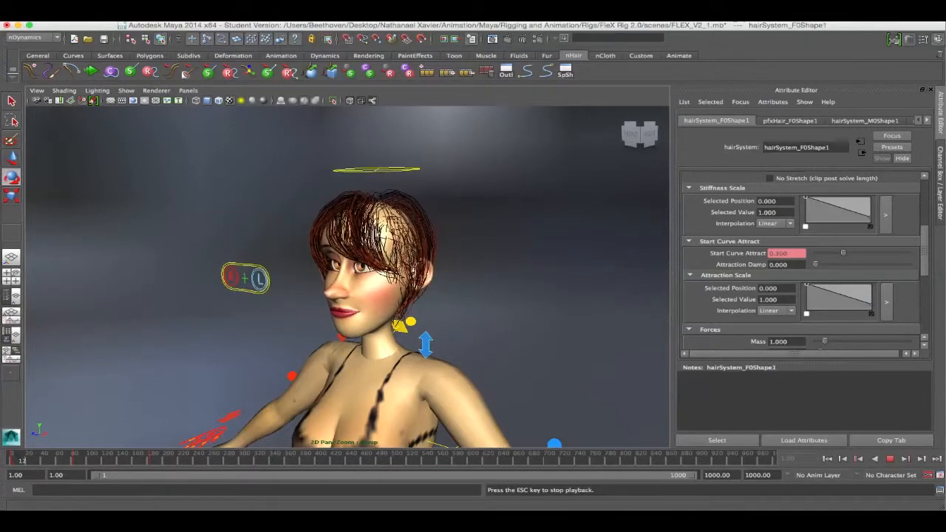
pyautogui.keyDown('alt'); pyautogui.moveTo(370, 296); pyautogui.dragTo(266, 302); pyautogui.keyUp('alt')
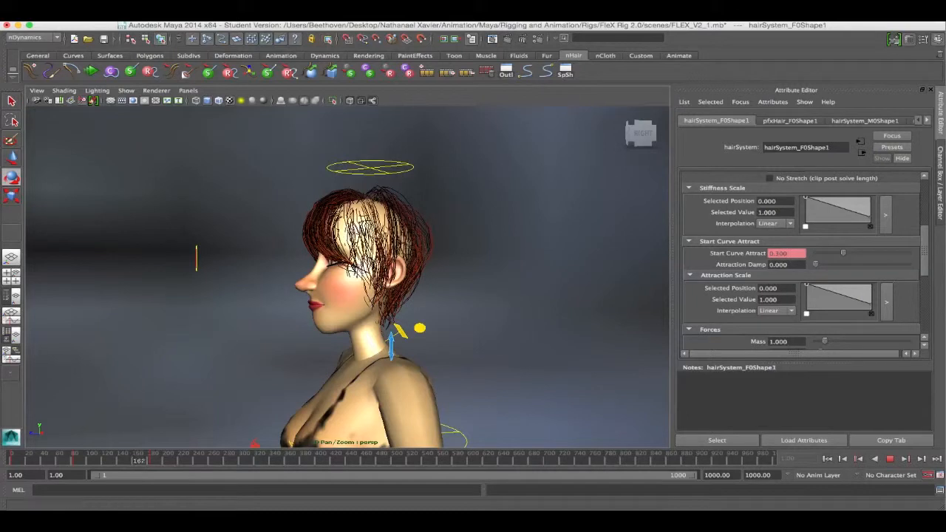
pyautogui.press('Escape')
pyautogui.scroll(-5, 348, 277)
pyautogui.scroll(5, 473, 284)
pyautogui.keyDown('alt'); pyautogui.moveTo(296, 276); pyautogui.dragTo(385, 258); pyautogui.keyUp('alt')
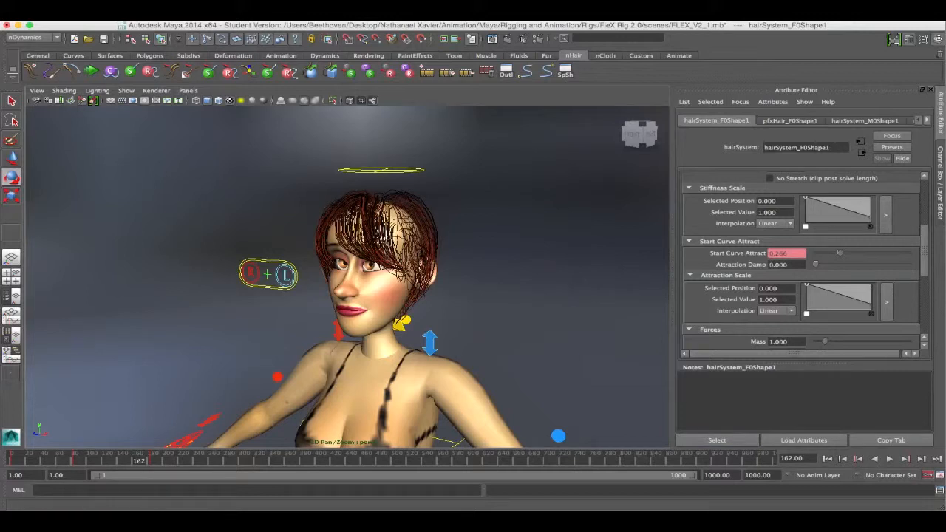
# Select the head control and break the connections on its Rotate X, Y and Z channels
pyautogui.keyDown('alt'); pyautogui.moveTo(577, 269); pyautogui.dragTo(488, 285); pyautogui.keyUp('alt')
pyautogui.click(488, 285)
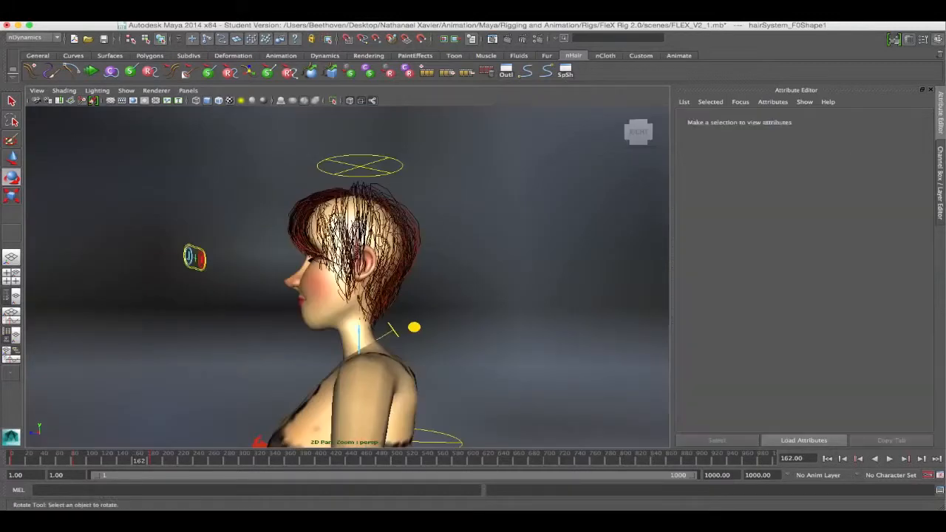
pyautogui.click(360, 166)
pyautogui.keyDown('alt'); pyautogui.moveTo(360, 169); pyautogui.dragTo(347, 233); pyautogui.keyUp('alt')
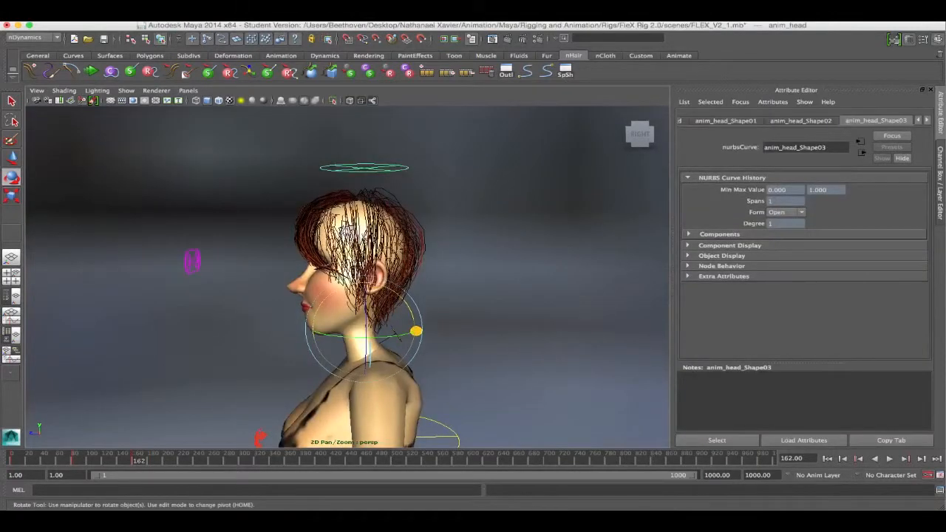
pyautogui.moveTo(319, 306); pyautogui.dragTo(481, 295)
pyautogui.press('super+z')
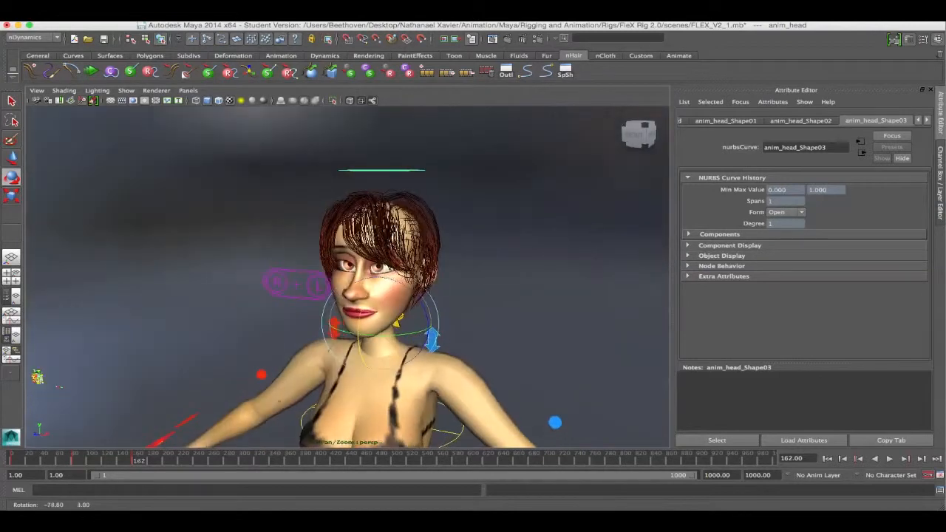
pyautogui.press('w')
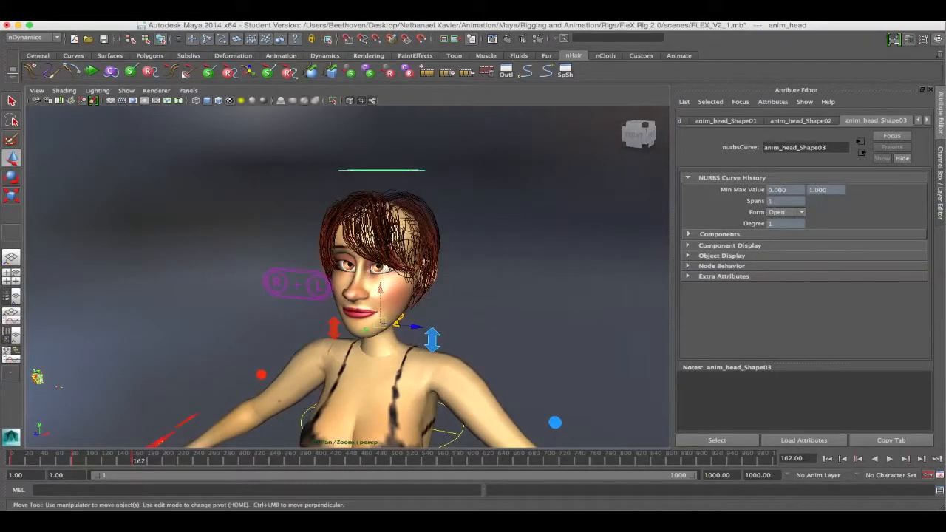
pyautogui.click(940, 182)
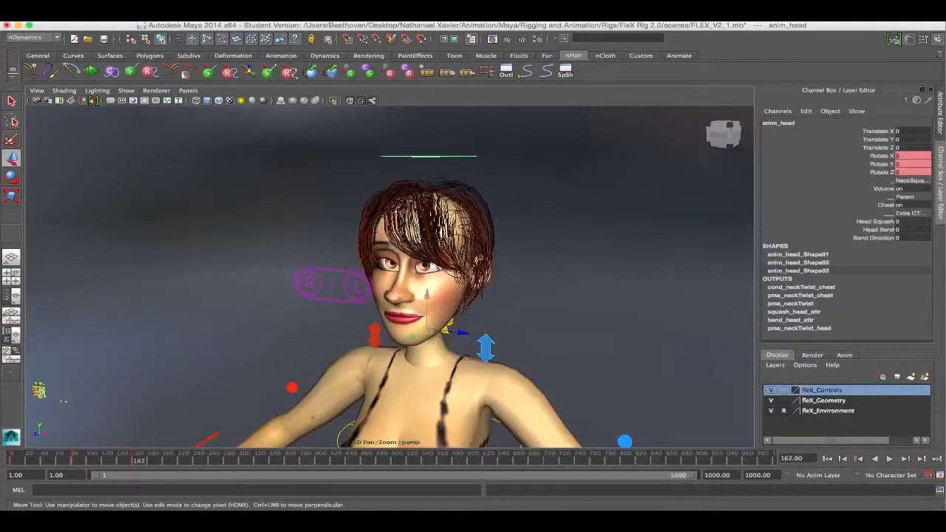
pyautogui.moveTo(880, 171); pyautogui.dragTo(880, 156)
pyautogui.rightClick(880, 158)
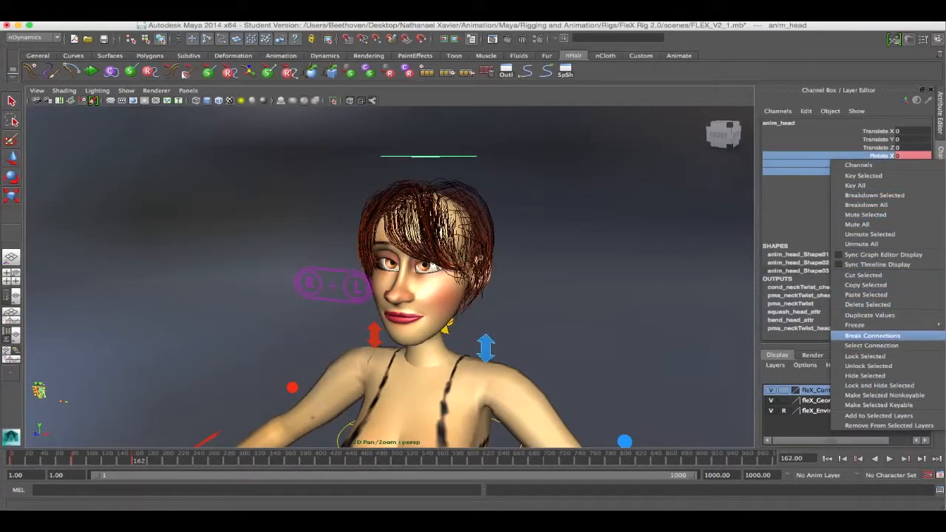
pyautogui.click(872, 335)
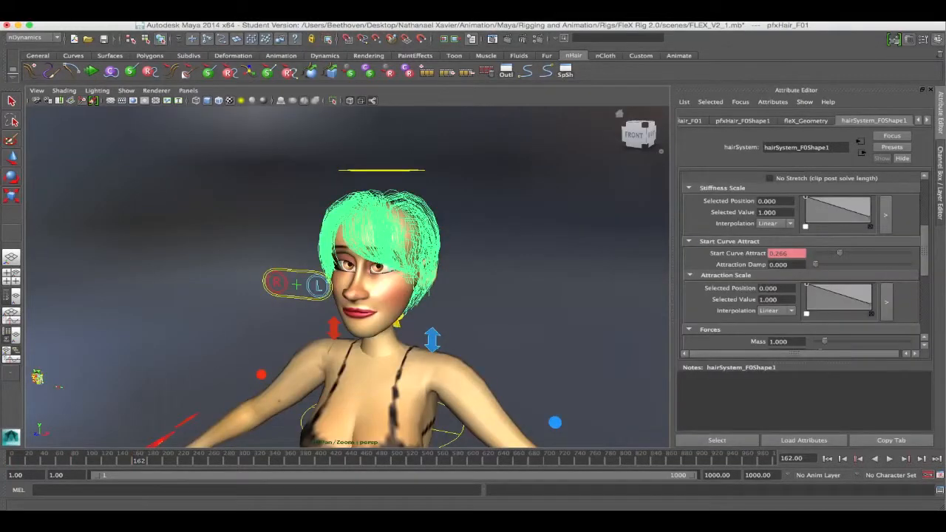
# Break the animation connection on the female hair system's Start Curve Attract and clear the selection
pyautogui.rightClick(750, 253)
pyautogui.click(788, 288)
pyautogui.doubleClick(779, 253)
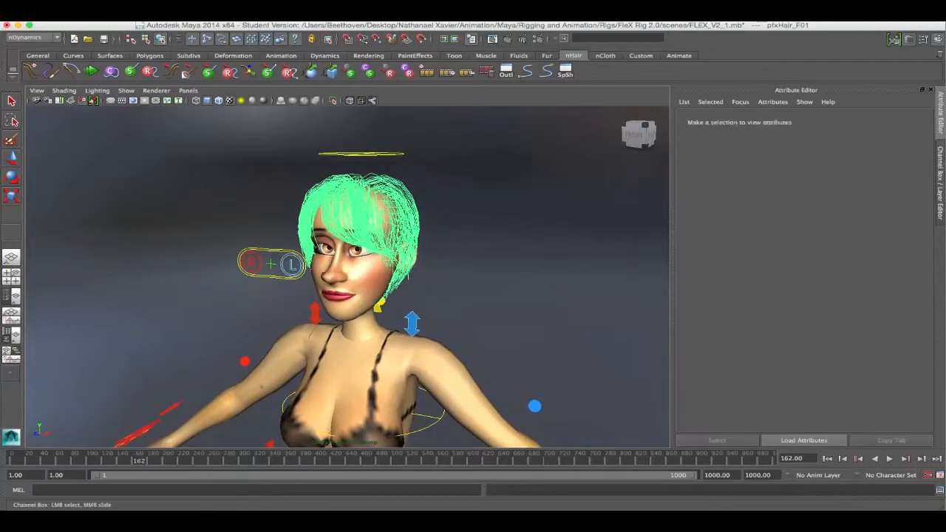
pyautogui.click(182, 309)
pyautogui.press('w')
pyautogui.scroll(-5, 182, 308)
pyautogui.moveTo(182, 308)
pyautogui.keyDown('alt'); pyautogui.mouseDown()
pyautogui.moveTo(221, 330)
pyautogui.moveTo(222, 403)
pyautogui.moveTo(200, 318)
pyautogui.moveTo(183, 317)
pyautogui.mouseUp(); pyautogui.keyUp('alt')
pyautogui.scroll(4, 199, 318)
pyautogui.scroll(2, 183, 316)
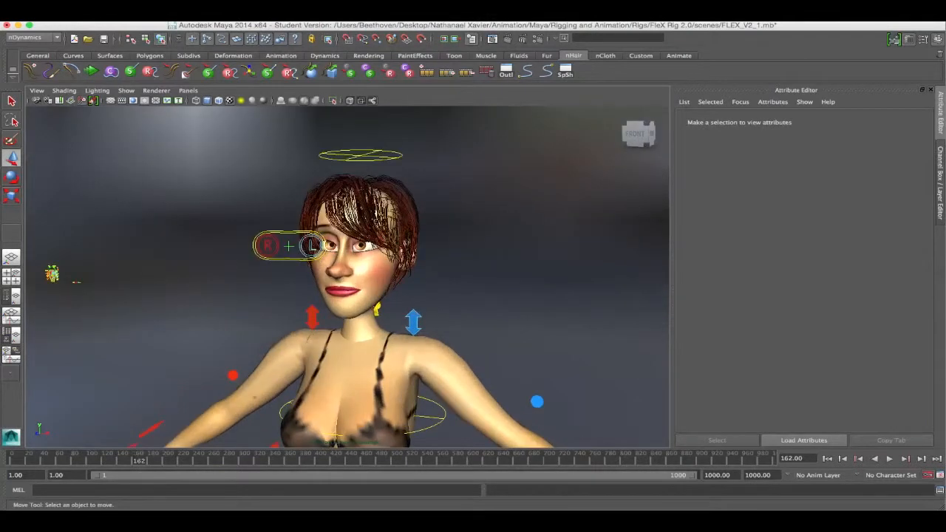
# Switch to the images folder in Finder and view the renders fur_test34.png and fur_test31.png
pyautogui.click(41, 520)
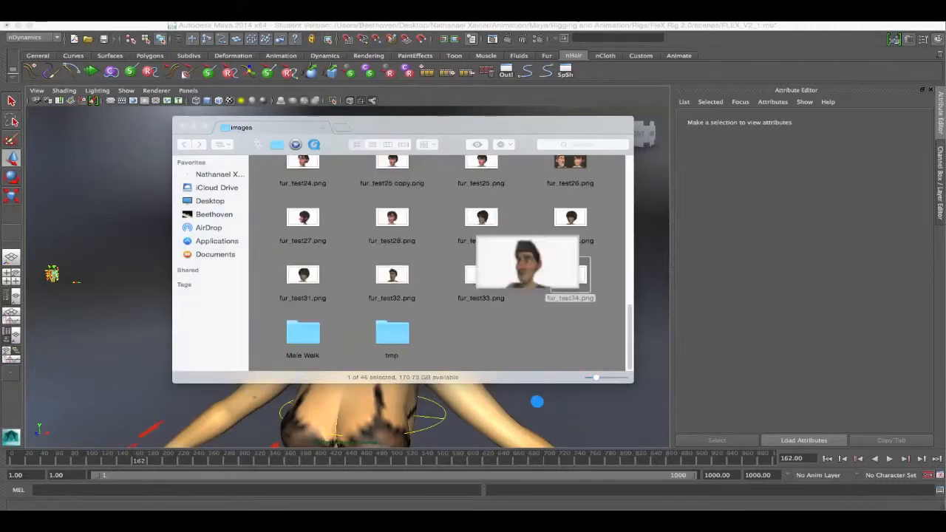
pyautogui.doubleClick(570, 275)
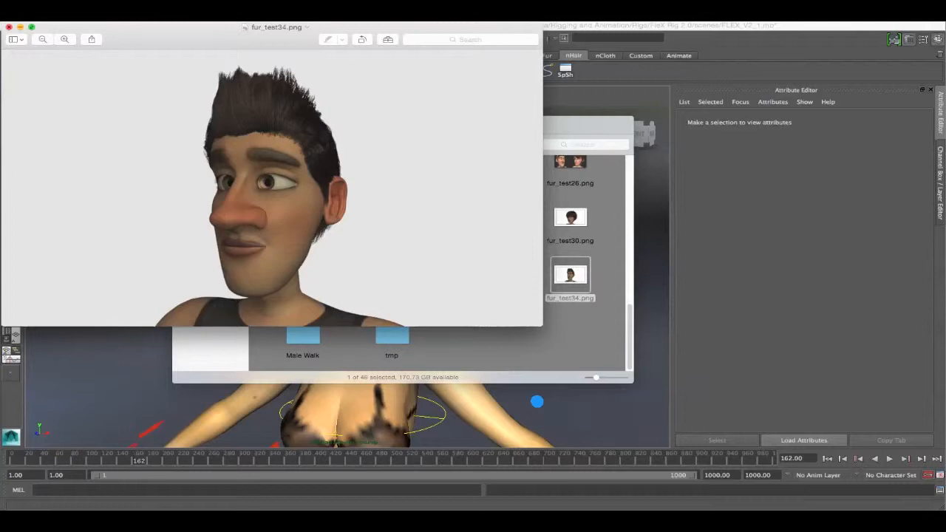
pyautogui.click(8, 28)
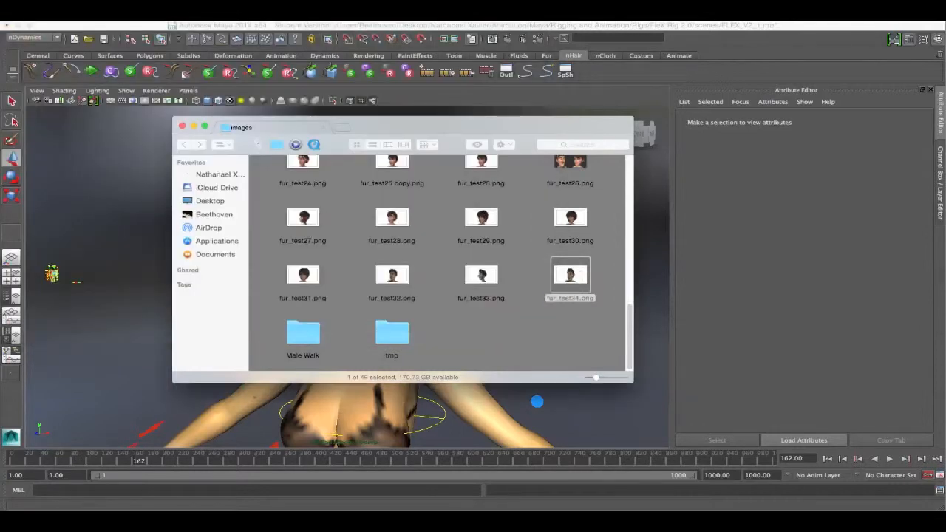
pyautogui.doubleClick(303, 275)
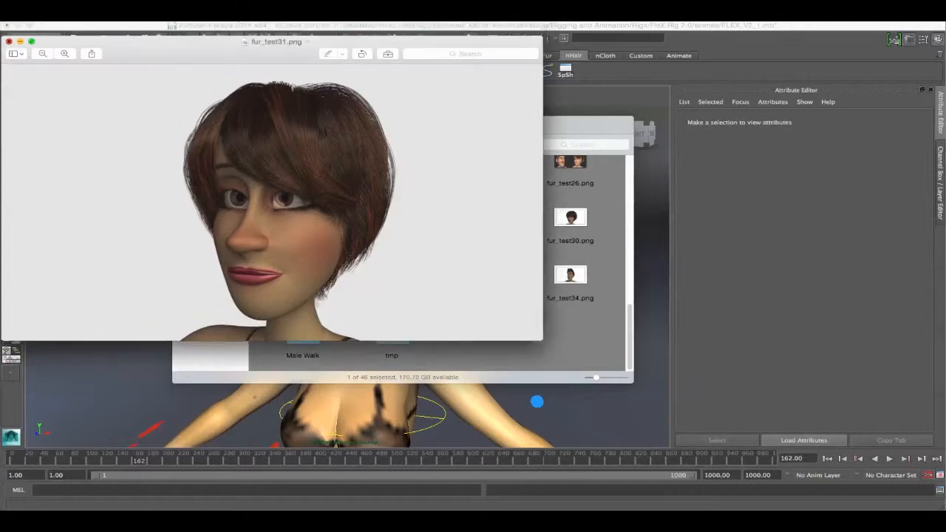
pyautogui.press('super+w')
# Find the final hair renders at the start of the images folder and view fur_test_FINAL02.png
pyautogui.scroll(10, 437, 263)
pyautogui.click(303, 234)
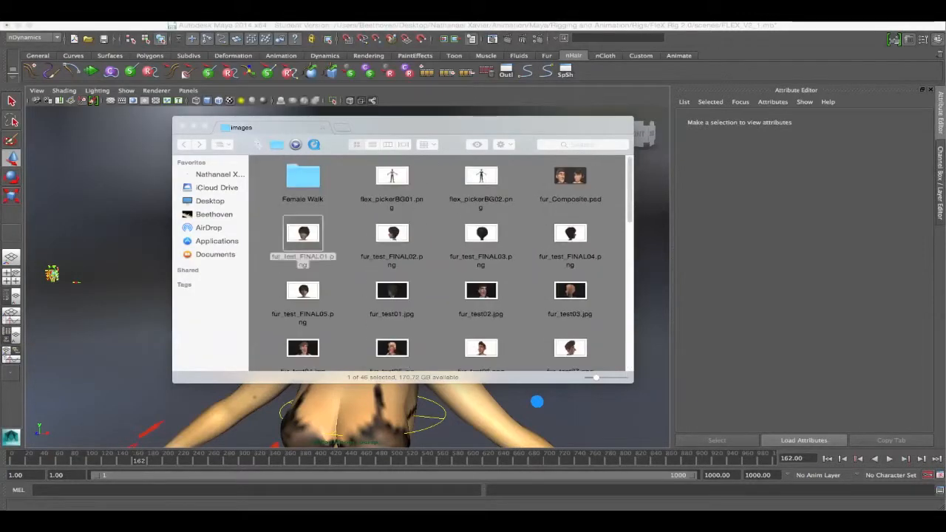
pyautogui.click(391, 234)
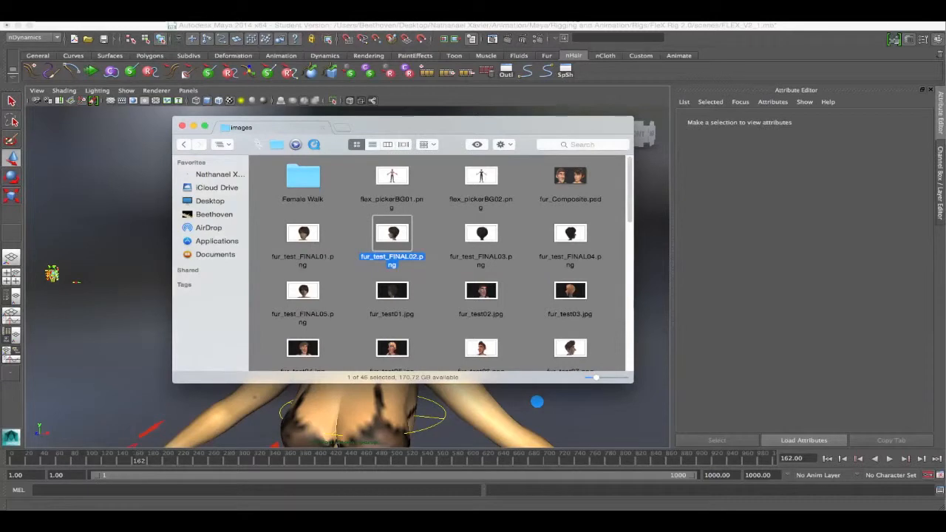
pyautogui.doubleClick(391, 234)
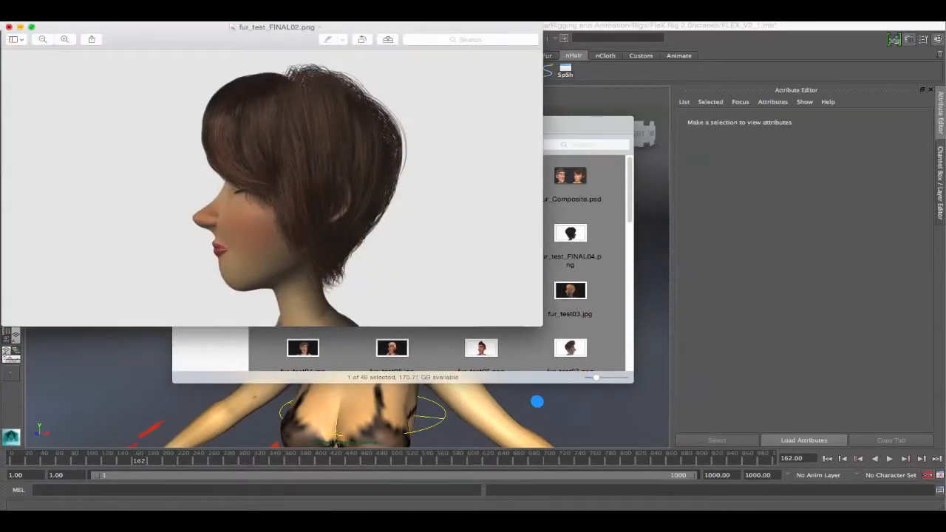
pyautogui.click(9, 28)
# Close the images folder window and switch back to Maya
pyautogui.click(348, 244)
pyautogui.click(348, 244)
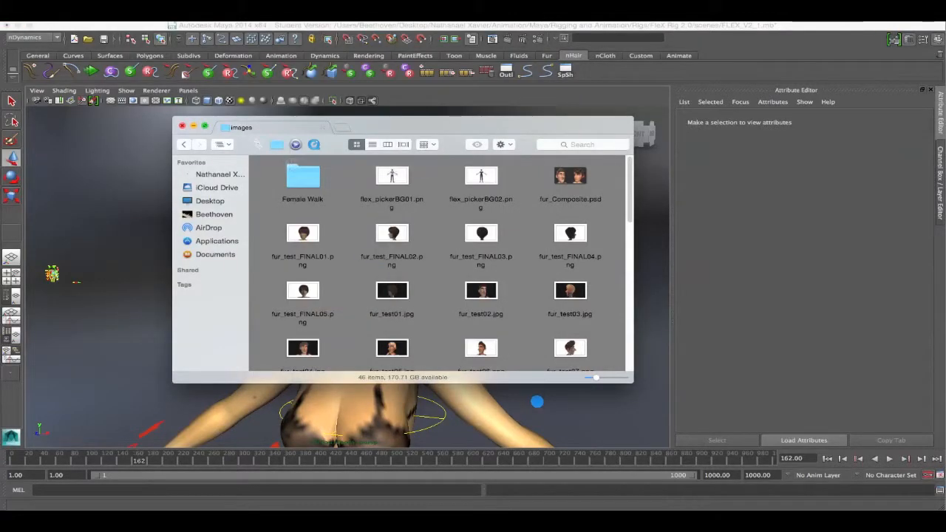
pyautogui.press('super+w')
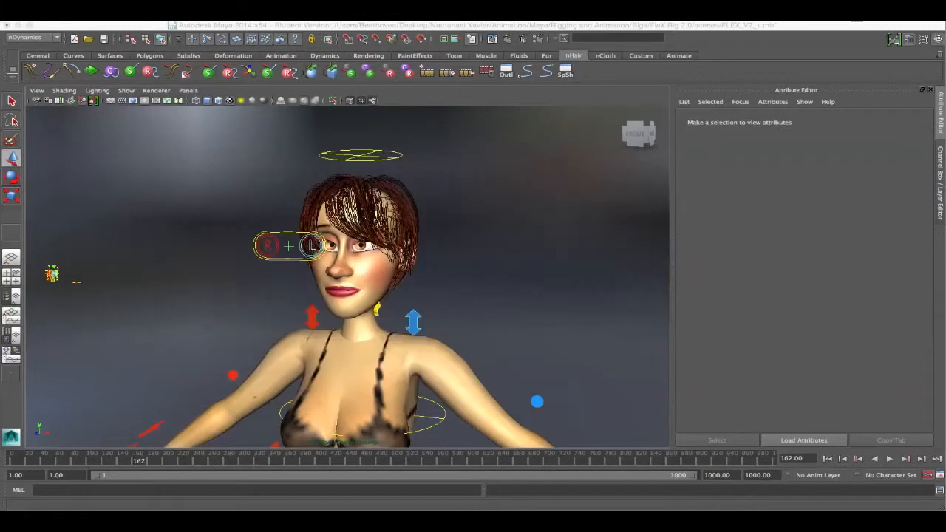
pyautogui.click(538, 38)
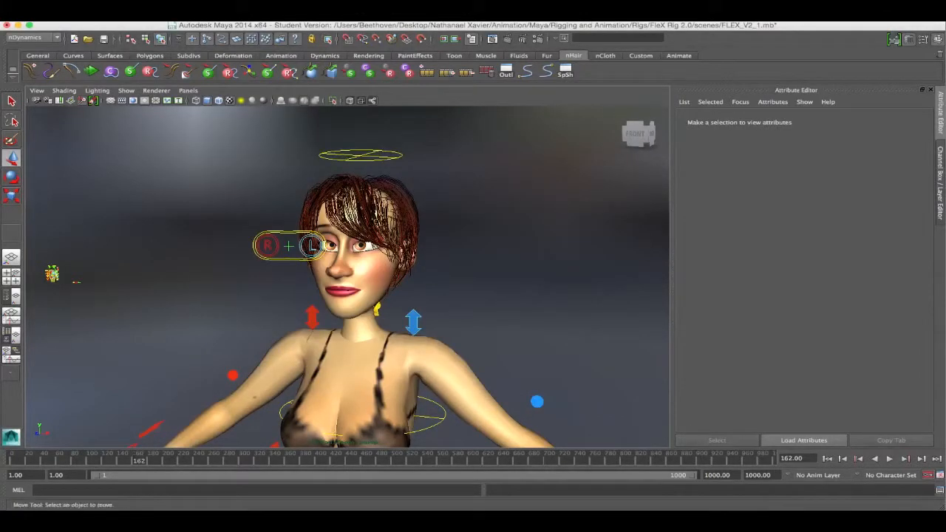
# Select the head control above the character and show its channels
pyautogui.keyDown('alt'); pyautogui.moveTo(517, 333); pyautogui.dragTo(530, 347); pyautogui.keyUp('alt')
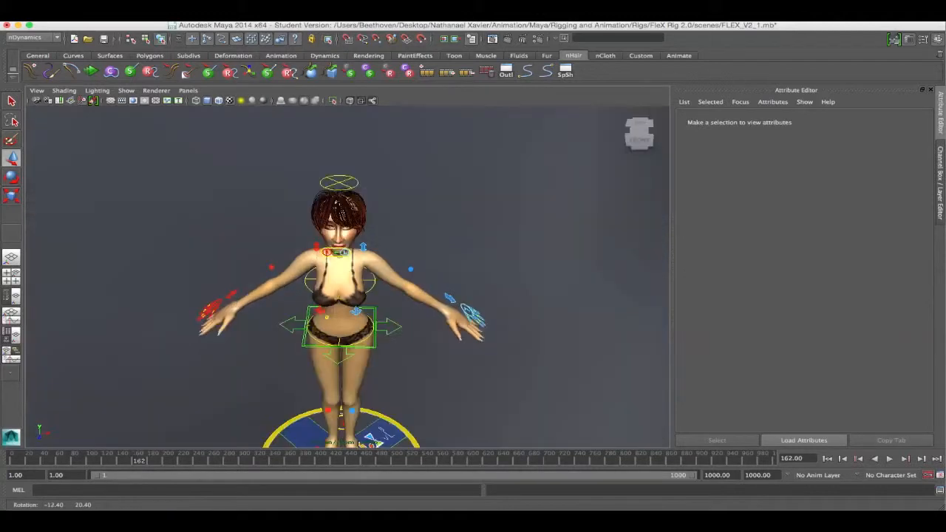
pyautogui.scroll(3, 348, 277)
pyautogui.click(336, 159)
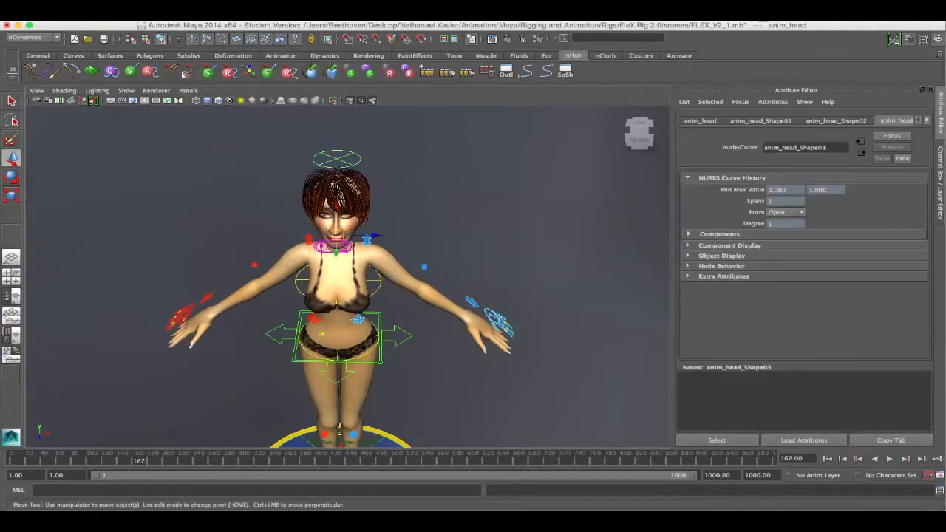
pyautogui.hotkey('ctrl', 'a')
pyautogui.keyDown('alt'); pyautogui.moveTo(370, 222); pyautogui.dragTo(325, 196); pyautogui.keyUp('alt')
pyautogui.scroll(5, 325, 196)
pyautogui.keyDown('alt'); pyautogui.moveTo(370, 258); pyautogui.dragTo(432, 240); pyautogui.keyUp('alt')
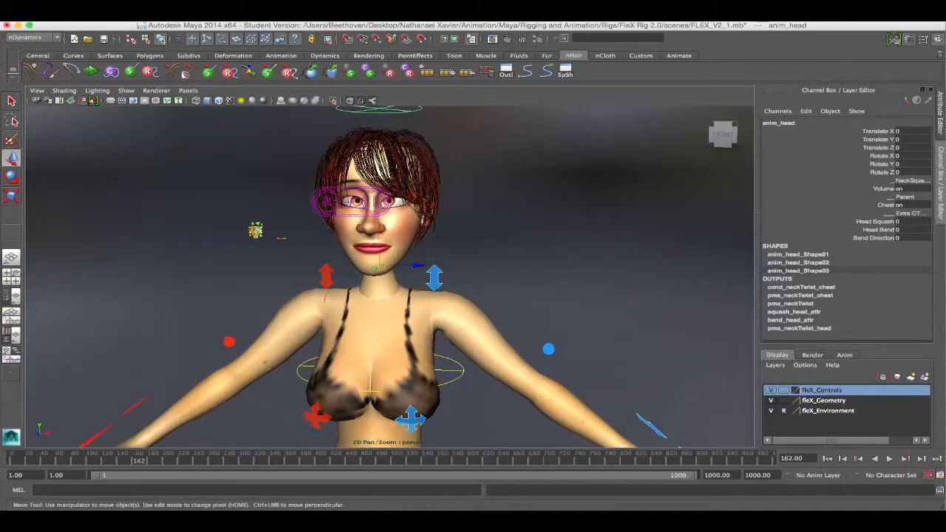
pyautogui.keyDown('alt'); pyautogui.moveTo(377, 259); pyautogui.dragTo(303, 278); pyautogui.keyUp('alt')
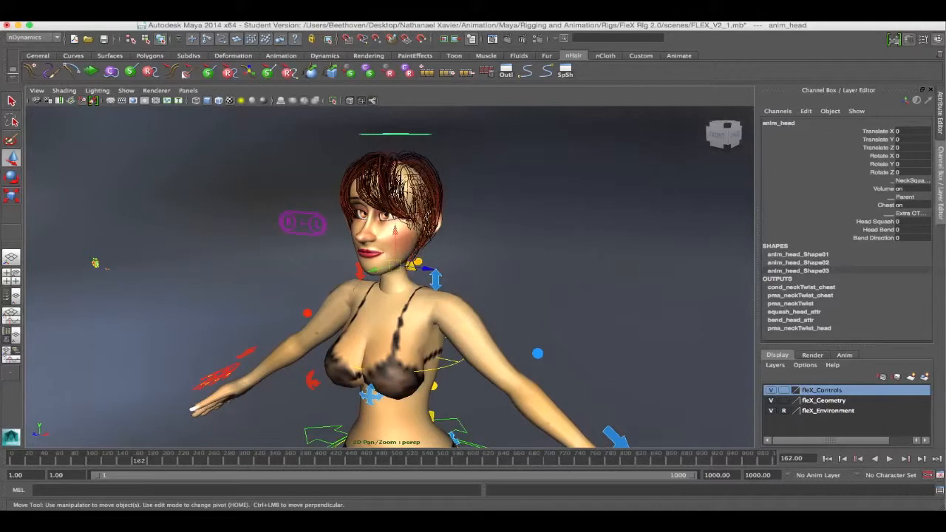
# Open the Outliner and inspect areaLight1 and spotLight1 in the grp_basicLights group under the rig's grp_lights
pyautogui.click(505, 71)
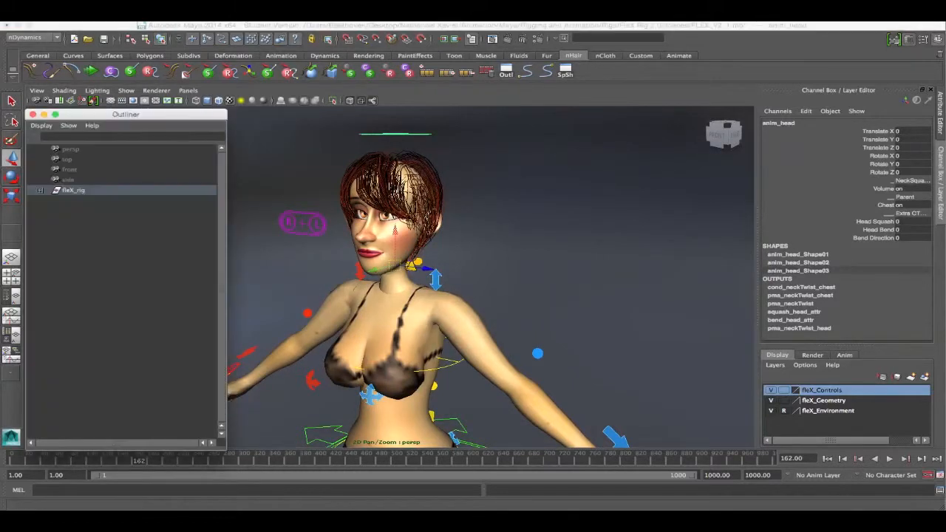
pyautogui.click(40, 191)
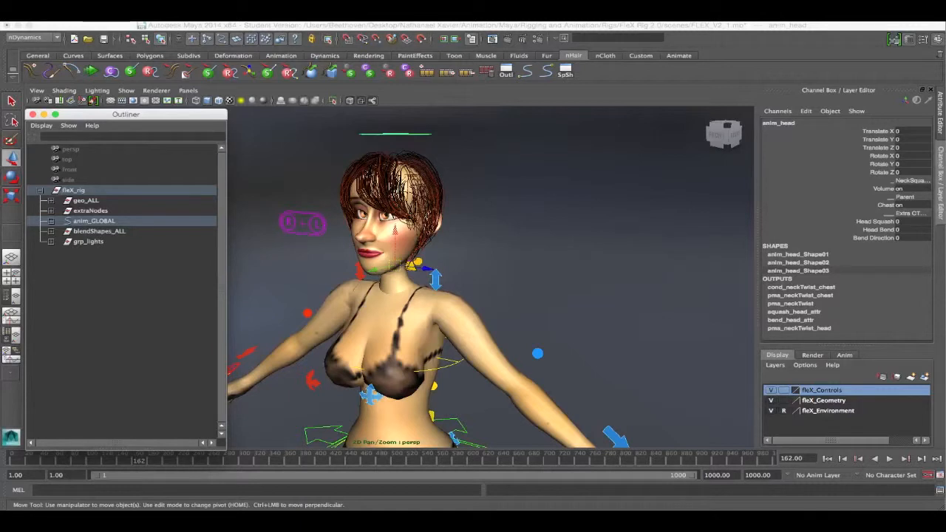
pyautogui.click(51, 242)
pyautogui.click(108, 262)
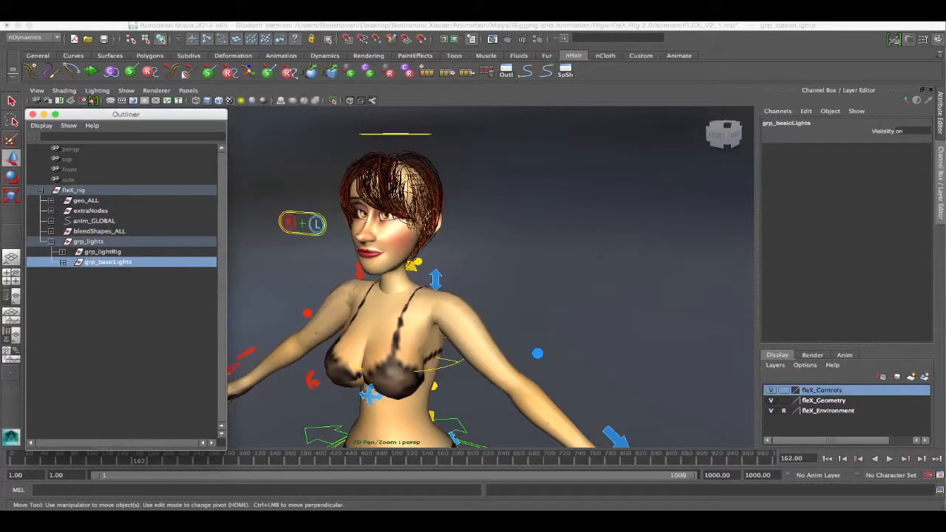
pyautogui.click(62, 262)
pyautogui.click(111, 273)
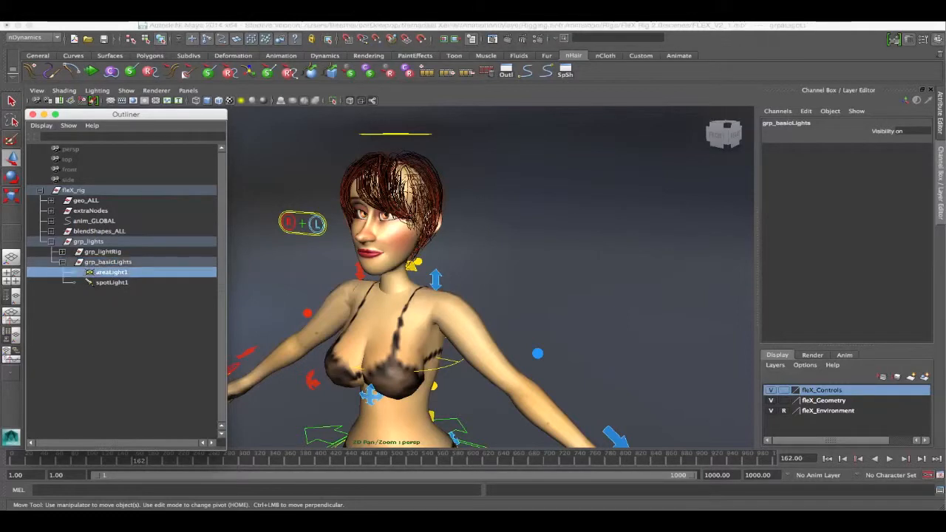
pyautogui.click(111, 282)
pyautogui.click(111, 273)
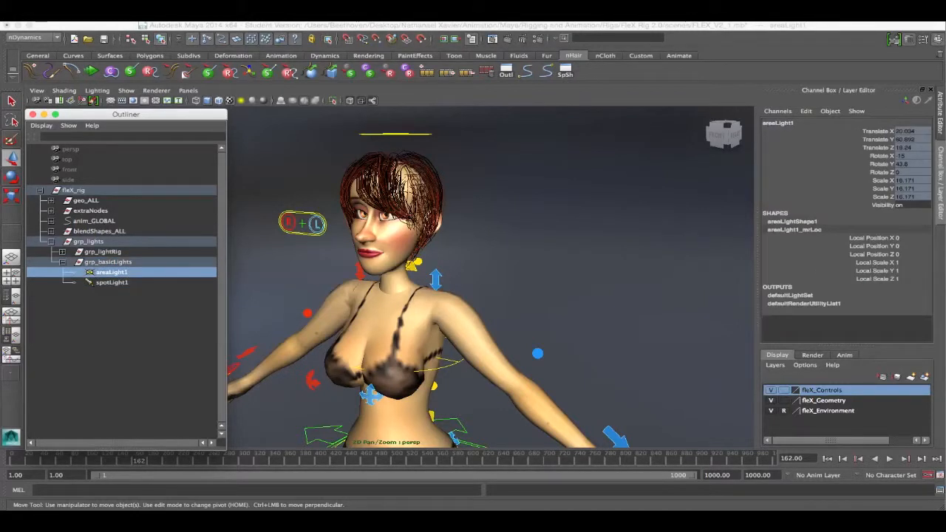
pyautogui.click(112, 282)
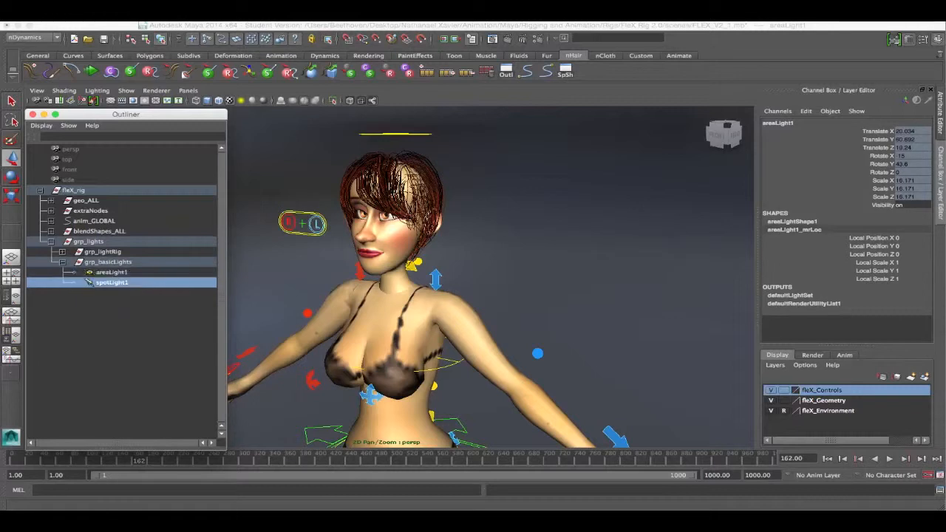
pyautogui.click(112, 273)
# Collapse grp_basicLights and examine the lights contained in the grp_lightRig group
pyautogui.click(108, 262)
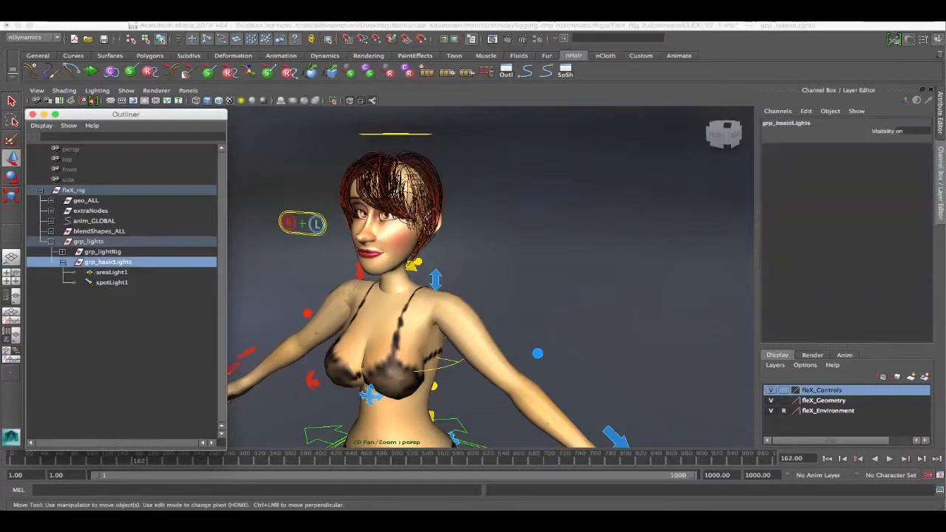
pyautogui.click(63, 263)
pyautogui.click(103, 252)
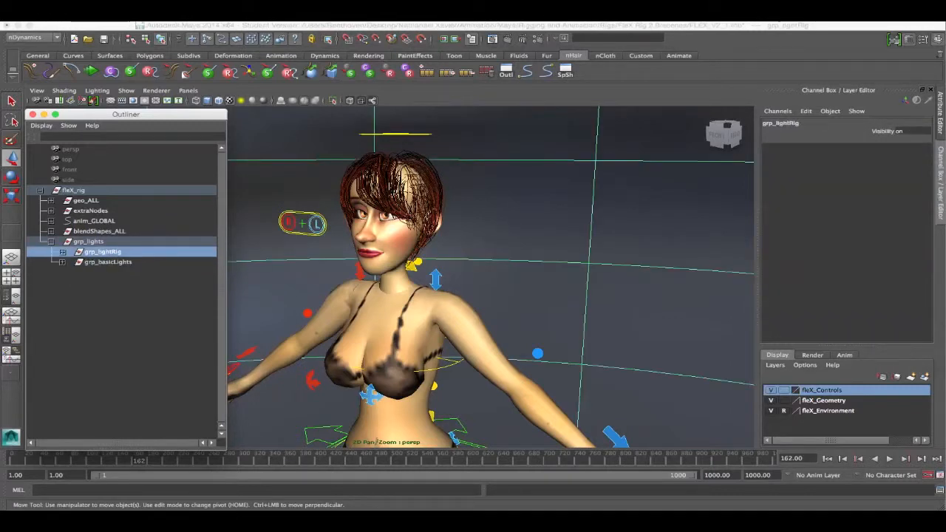
pyautogui.click(63, 253)
pyautogui.click(63, 252)
pyautogui.click(108, 263)
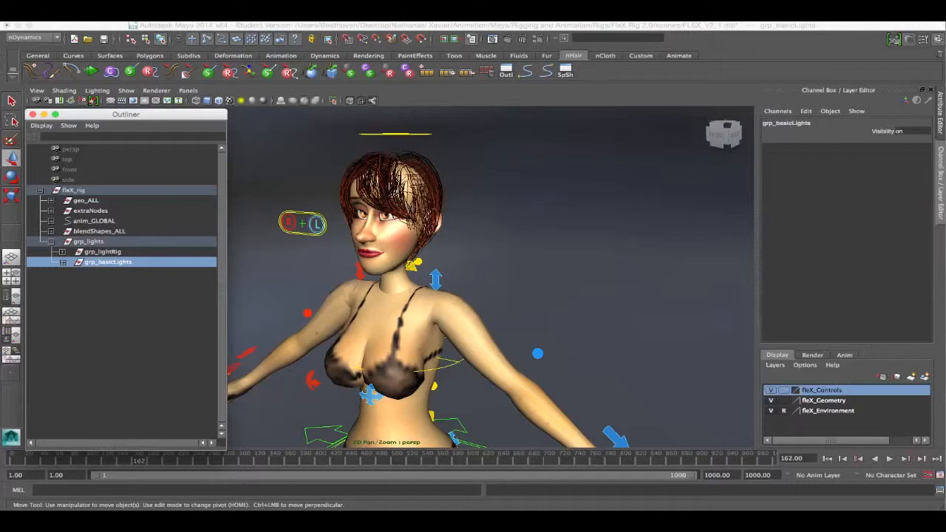
pyautogui.click(102, 252)
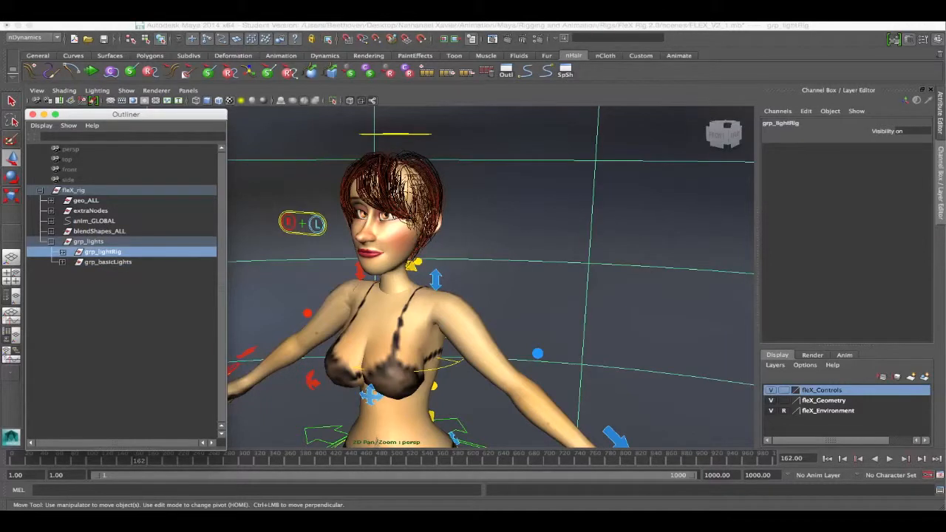
pyautogui.click(62, 252)
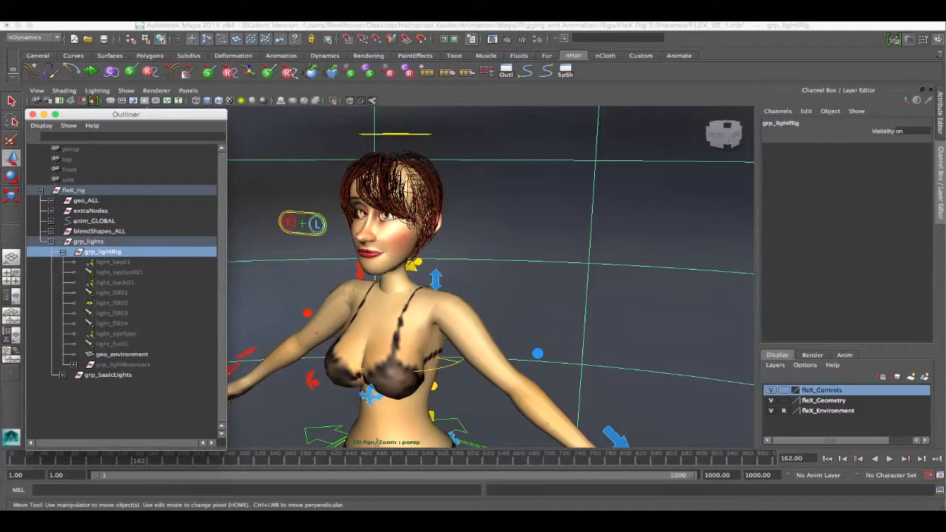
pyautogui.click(63, 252)
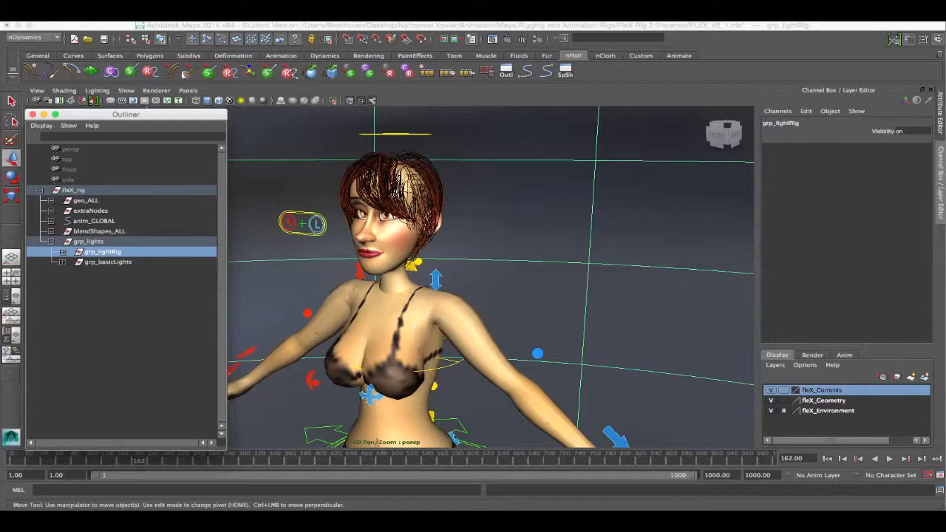
# Hide the grp_lightRig group and show it again
pyautogui.click(108, 262)
pyautogui.click(103, 253)
pyautogui.hotkey('ctrl', 'h')
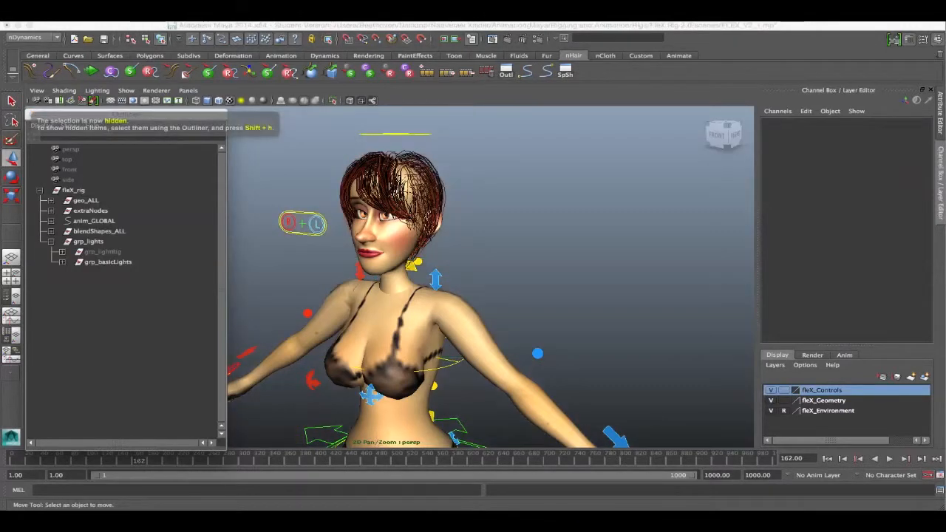
pyautogui.click(108, 262)
pyautogui.click(102, 253)
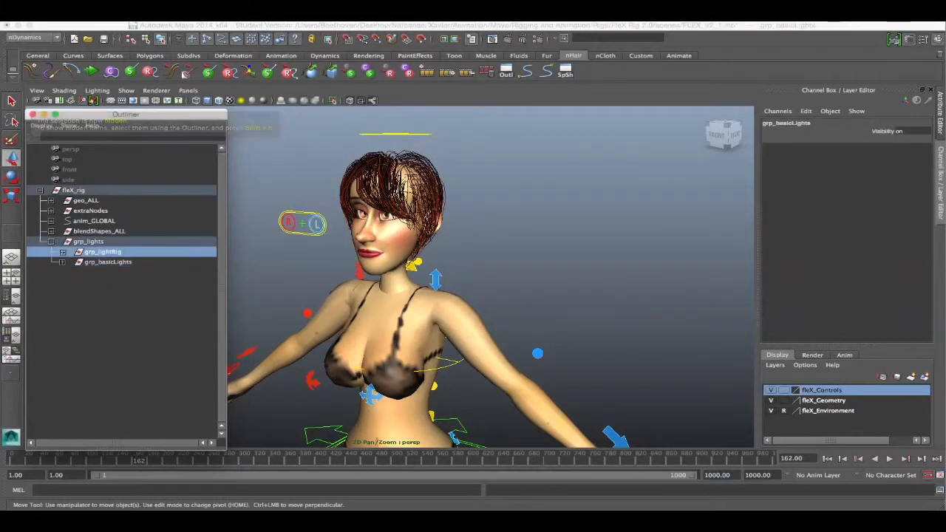
pyautogui.hotkey('shift', 'h')
# Hide the grp_basicLights group, restore its visibility, and reselect grp_lightRig
pyautogui.click(108, 262)
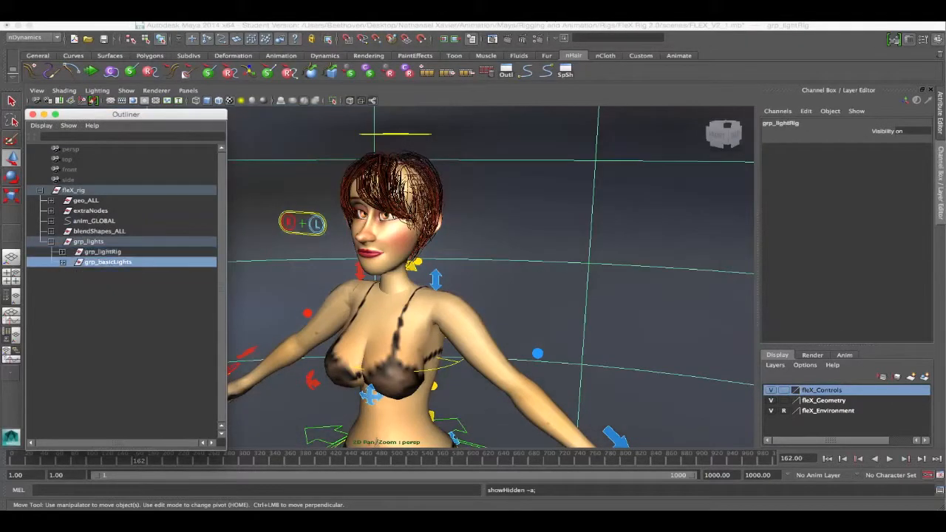
pyautogui.hotkey('ctrl', 'h')
pyautogui.click(108, 263)
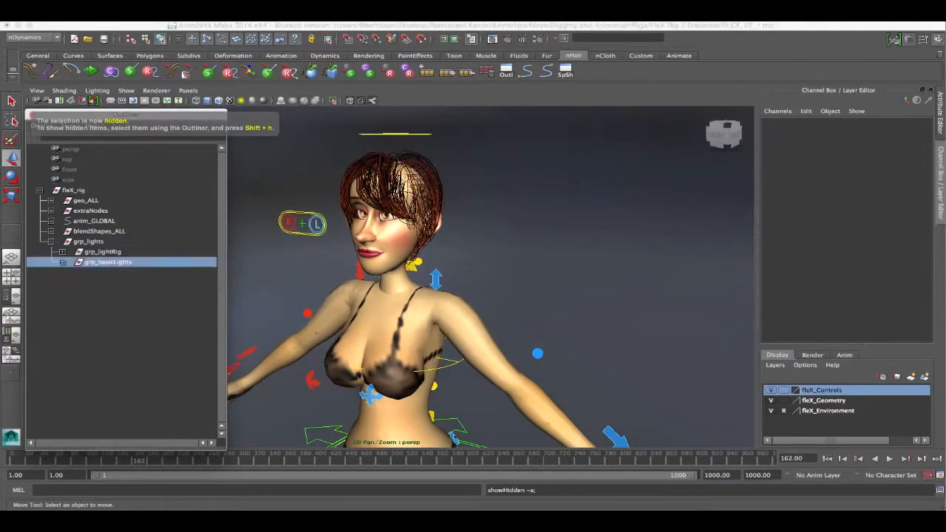
pyautogui.click(102, 253)
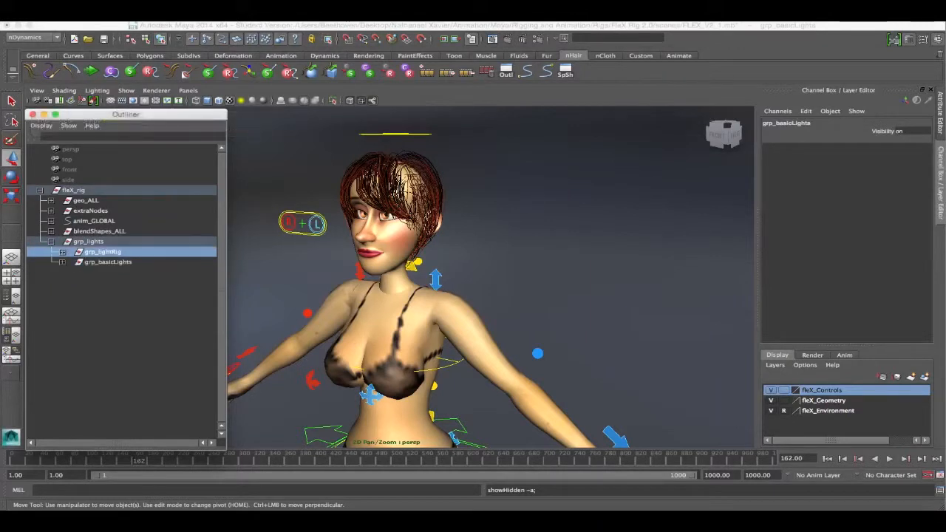
pyautogui.click(108, 263)
pyautogui.click(102, 252)
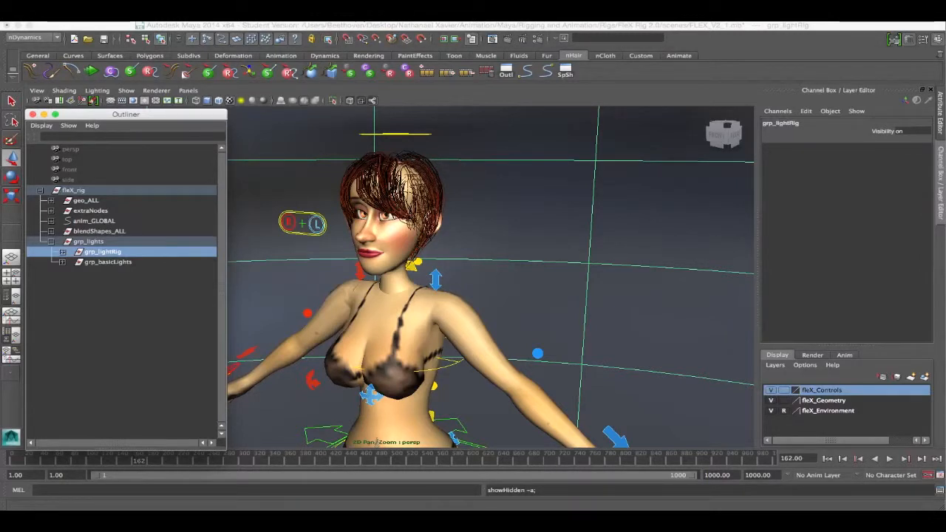
# Select areaLight1 inside grp_basicLights and display its detailed light attributes
pyautogui.click(51, 242)
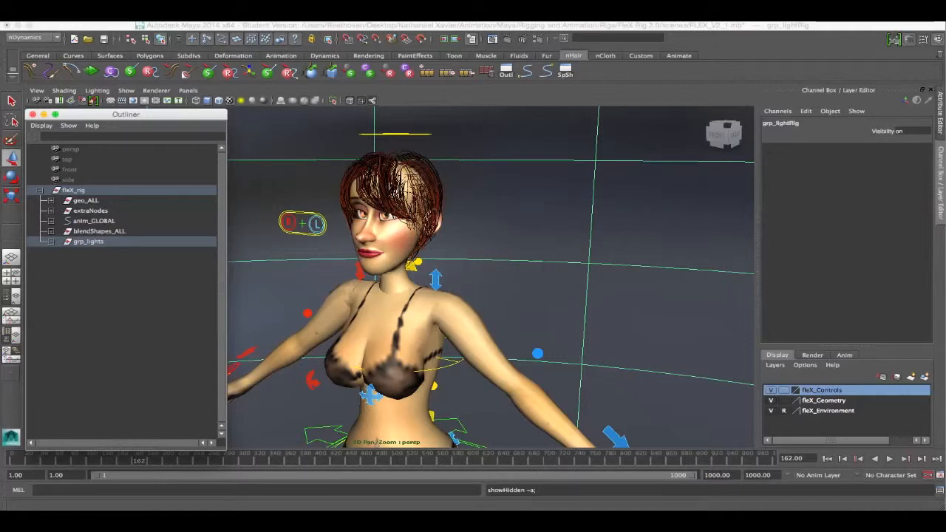
pyautogui.click(51, 242)
pyautogui.click(108, 262)
pyautogui.click(63, 263)
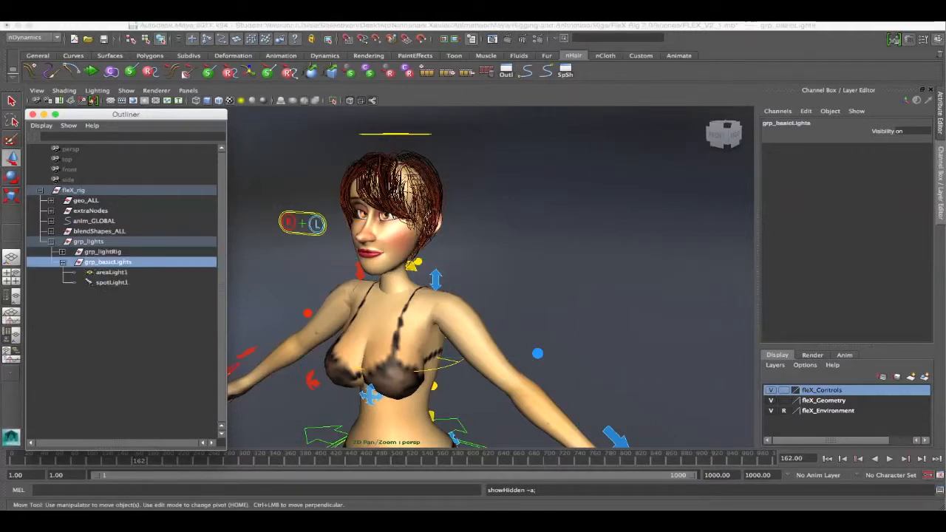
pyautogui.click(111, 273)
pyautogui.hotkey('ctrl', 'a')
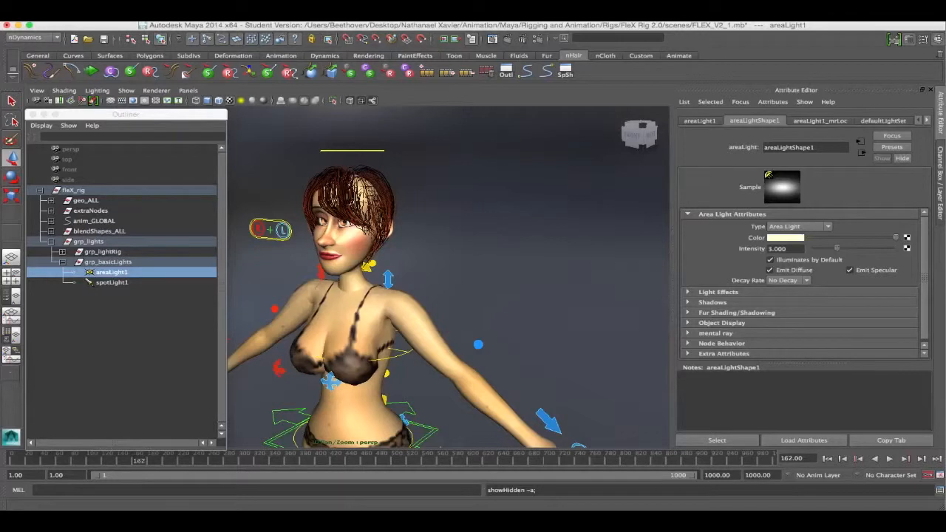
# Expand the area light's mental ray settings and examine its Area Light sampling options
pyautogui.click(722, 323)
pyautogui.click(721, 323)
pyautogui.click(716, 334)
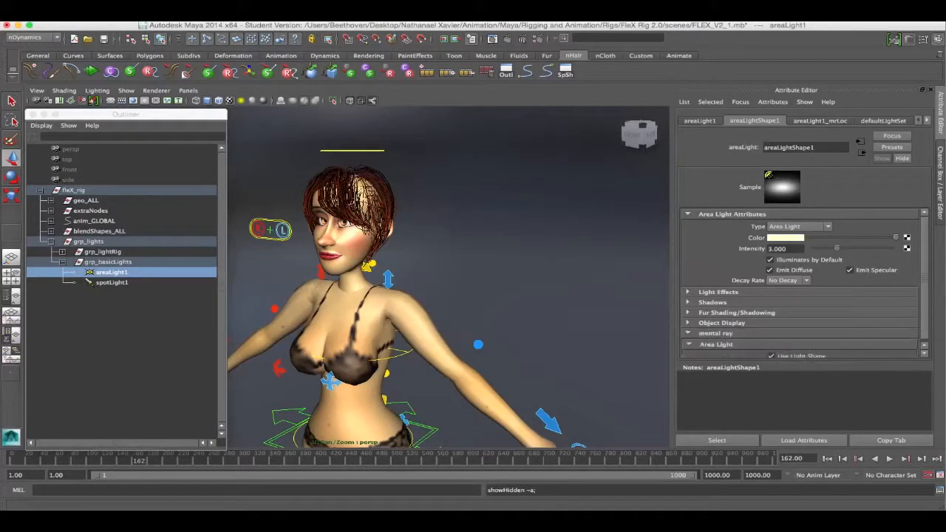
pyautogui.click(737, 313)
pyautogui.scroll(-3, 802, 281)
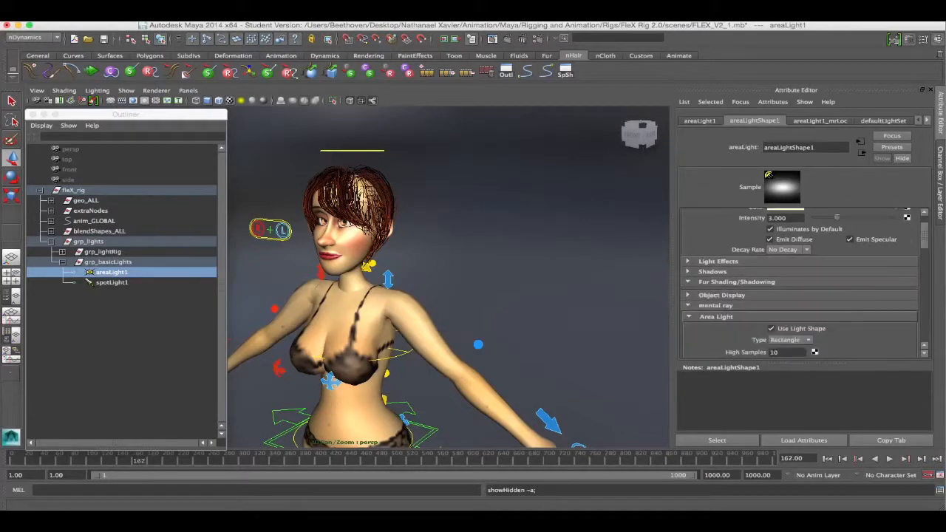
pyautogui.scroll(-2, 803, 281)
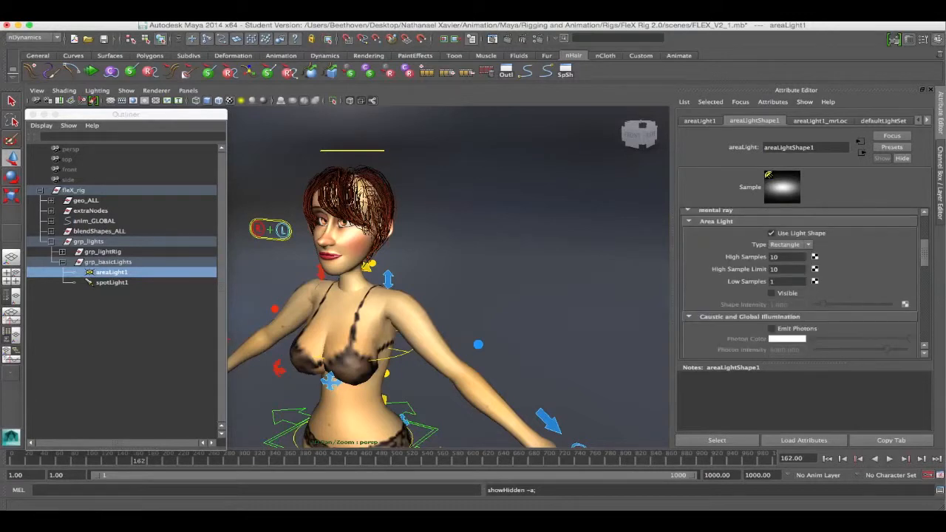
pyautogui.scroll(3, 802, 281)
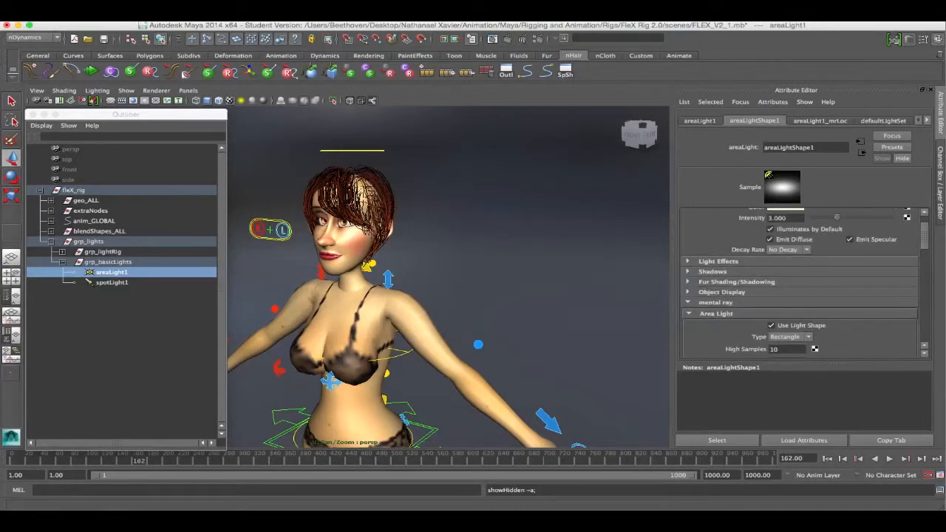
pyautogui.scroll(-3, 802, 283)
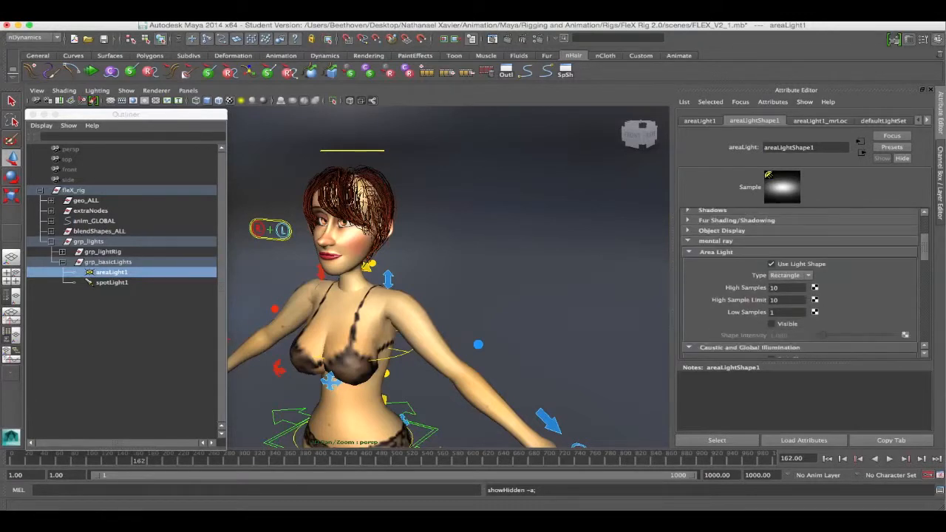
# Try 50 for the area light's High Samples and High Sample Limit, and restore both to 10
pyautogui.doubleClick(780, 288)
pyautogui.write('50')
pyautogui.press('Tab')
pyautogui.write('50')
pyautogui.press('Return')
pyautogui.write('10')
pyautogui.keyDown('alt'); pyautogui.moveTo(444, 289); pyautogui.dragTo(461, 296, button='middle'); pyautogui.keyUp('alt')
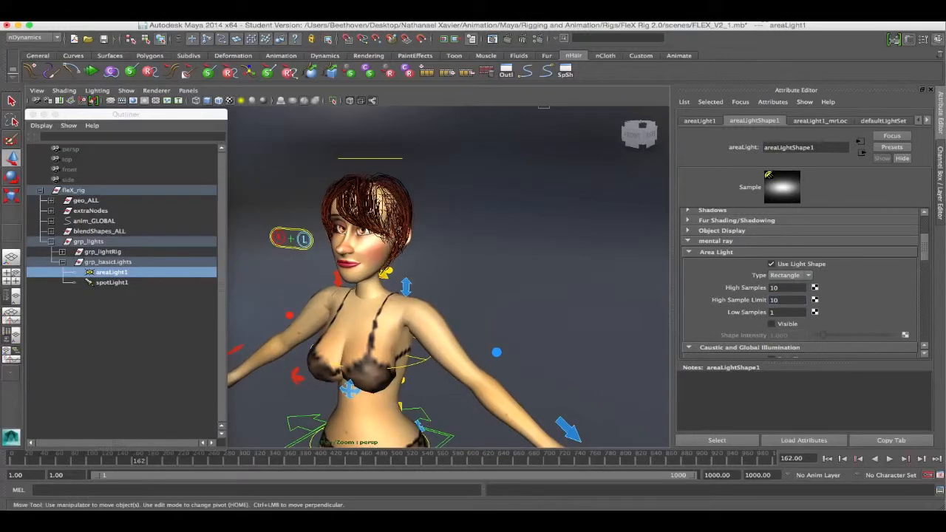
pyautogui.keyDown('alt'); pyautogui.moveTo(461, 296); pyautogui.dragTo(497, 301); pyautogui.keyUp('alt')
pyautogui.keyDown('alt'); pyautogui.moveTo(497, 301); pyautogui.dragTo(511, 307, button='middle'); pyautogui.keyUp('alt')
pyautogui.keyDown('alt'); pyautogui.moveTo(511, 306); pyautogui.dragTo(556, 309); pyautogui.keyUp('alt')
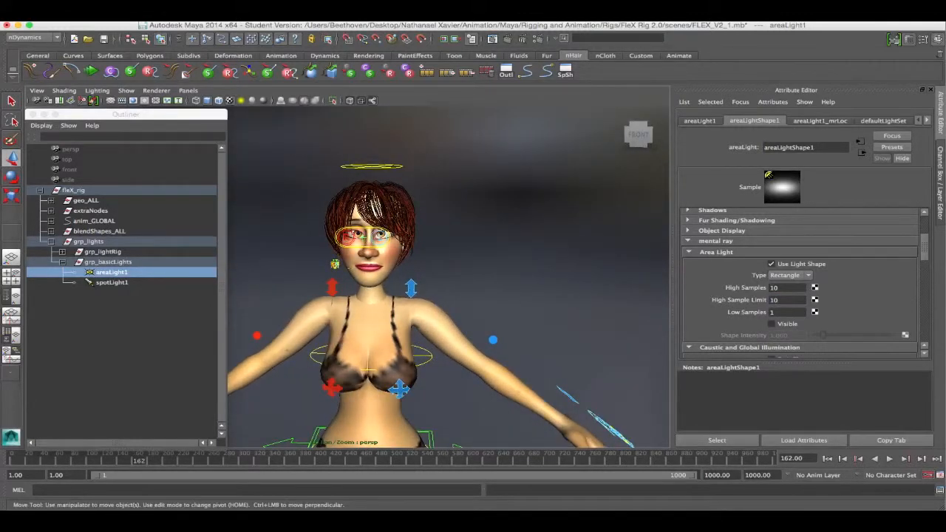
pyautogui.keyDown('alt'); pyautogui.moveTo(556, 309); pyautogui.dragTo(564, 302); pyautogui.keyUp('alt')
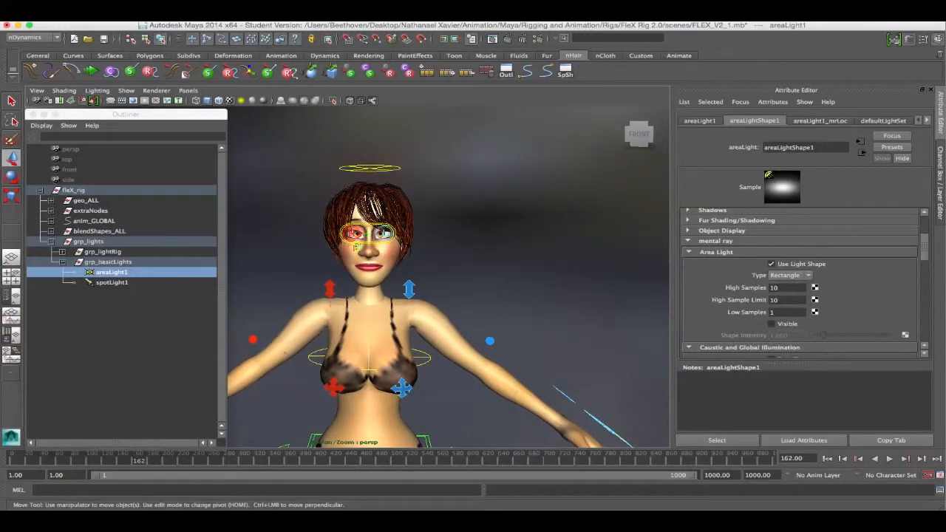
pyautogui.keyDown('alt'); pyautogui.moveTo(564, 302); pyautogui.dragTo(513, 310); pyautogui.keyUp('alt')
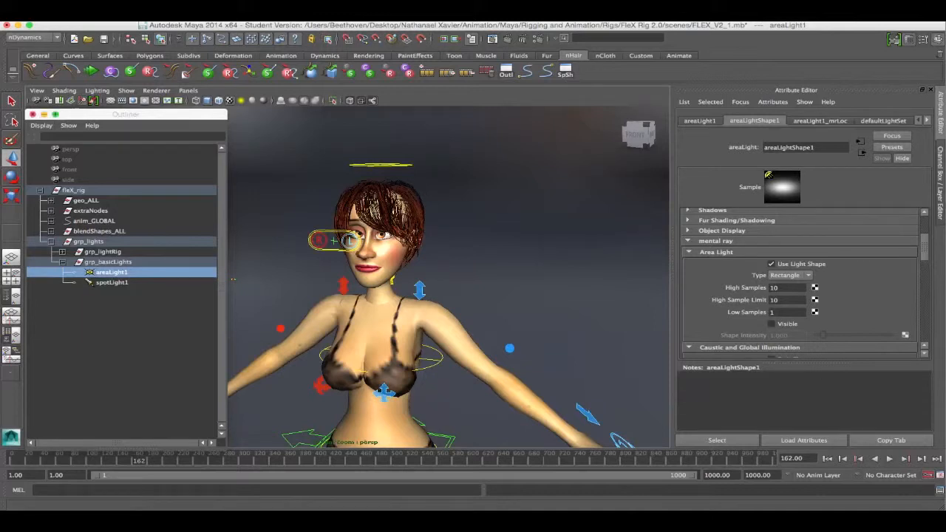
# Close the Outliner and show areaLight1's channels along with the display layers
pyautogui.click(31, 114)
pyautogui.click(941, 198)
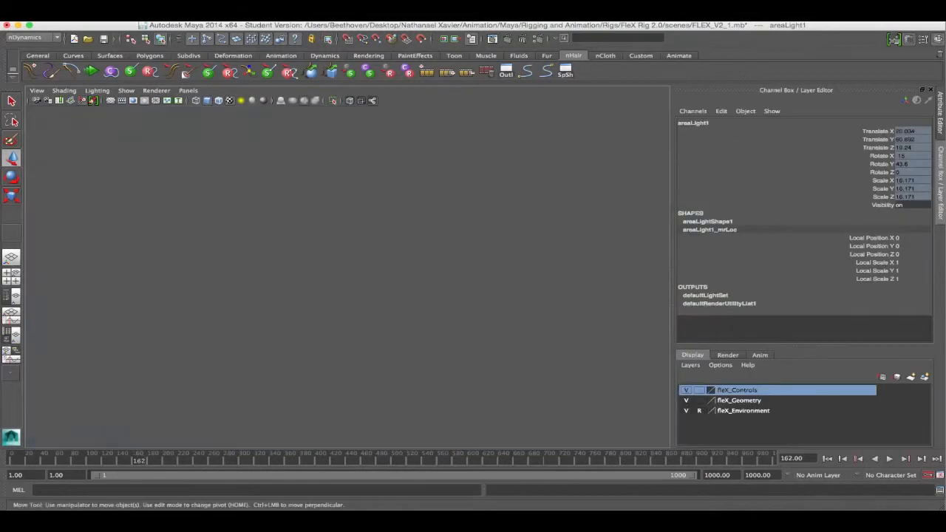
# Bring the character into view and select the cloth simulation control on the base disc to show its attributes
pyautogui.keyDown('alt'); pyautogui.moveTo(562, 296); pyautogui.dragTo(584, 296); pyautogui.keyUp('alt')
pyautogui.click(584, 244)
pyautogui.scroll(-5, 584, 243)
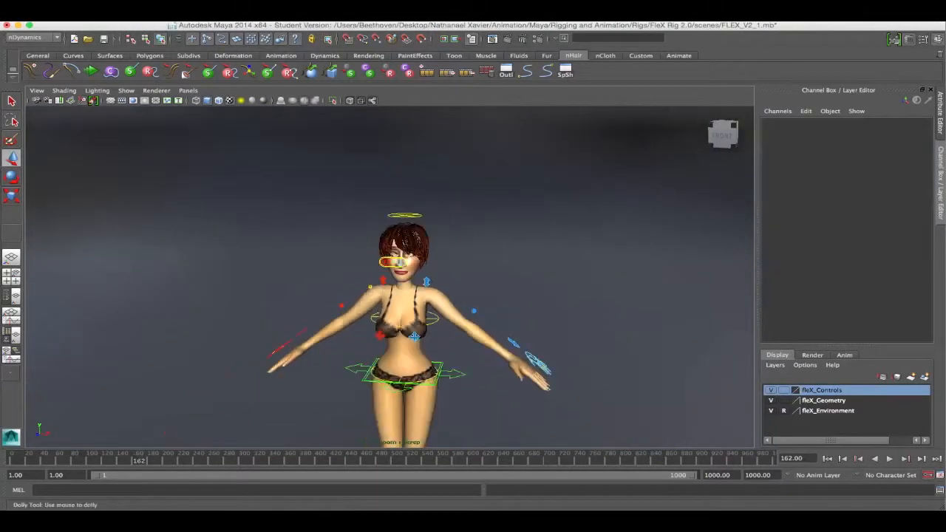
pyautogui.keyDown('alt'); pyautogui.moveTo(584, 244); pyautogui.dragTo(584, 355); pyautogui.keyUp('alt')
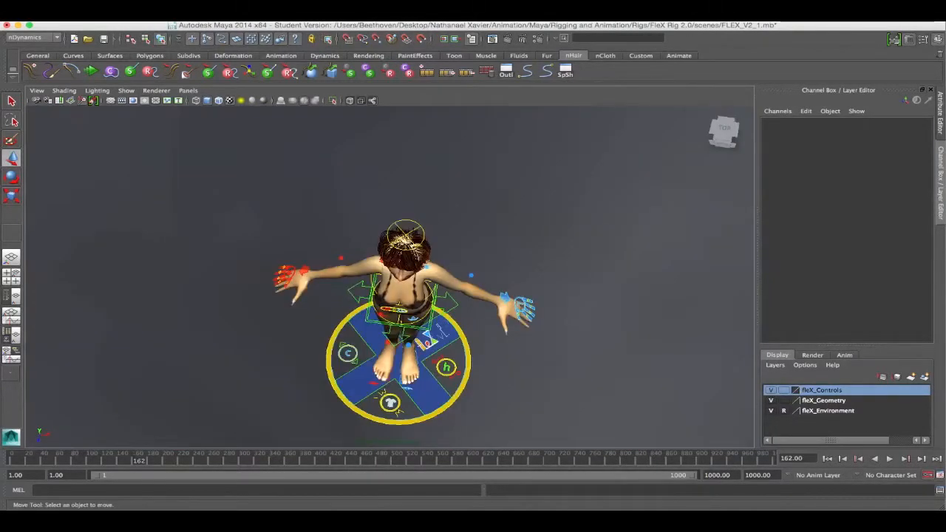
pyautogui.click(447, 366)
pyautogui.click(518, 377)
pyautogui.click(348, 353)
pyautogui.keyDown('alt'); pyautogui.moveTo(348, 354); pyautogui.dragTo(372, 224); pyautogui.keyUp('alt')
pyautogui.scroll(4, 323, 313)
pyautogui.keyDown('alt'); pyautogui.moveTo(372, 223); pyautogui.dragTo(352, 163, button='middle'); pyautogui.keyUp('alt')
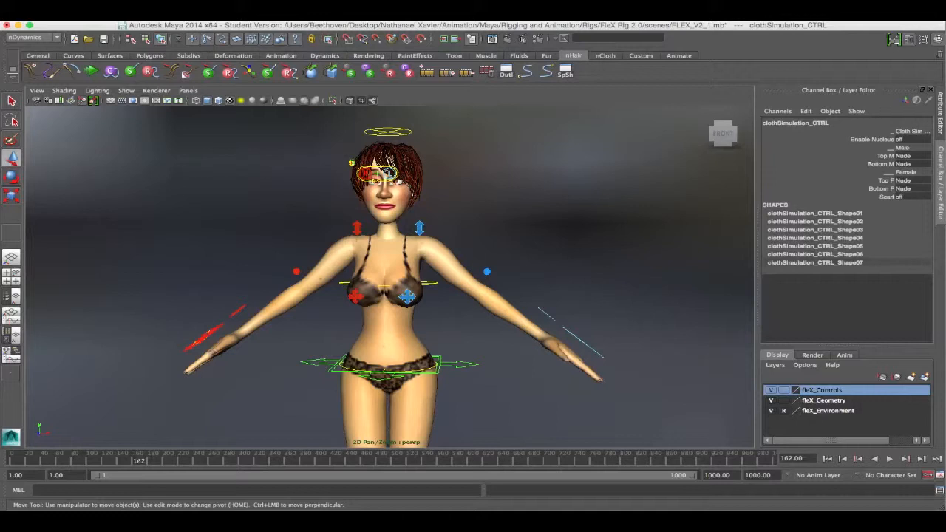
# Select the hair simulation control on the base disc and turn its Enable Nucleus off
pyautogui.scroll(-4, 345, 259)
pyautogui.keyDown('alt'); pyautogui.moveTo(345, 259); pyautogui.dragTo(330, 357); pyautogui.keyUp('alt')
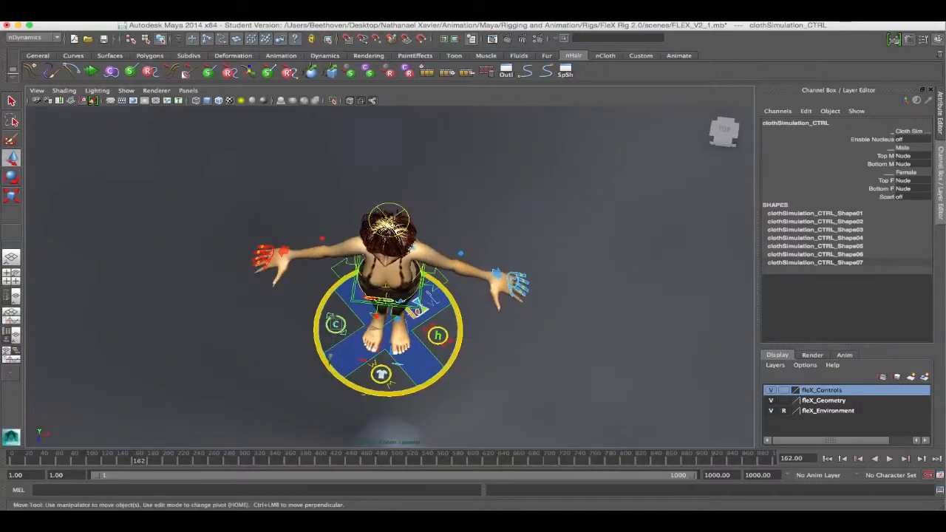
pyautogui.click(437, 336)
pyautogui.keyDown('alt'); pyautogui.moveTo(444, 334); pyautogui.dragTo(452, 238); pyautogui.keyUp('alt')
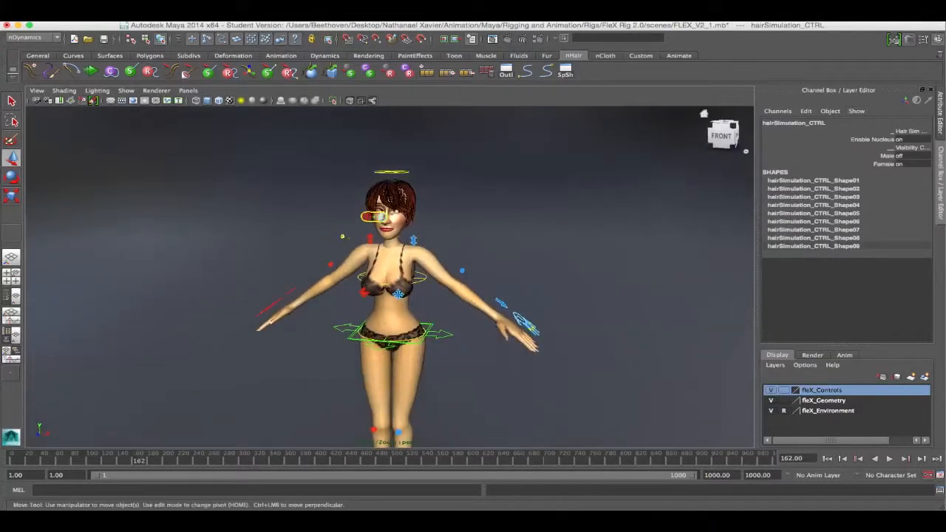
pyautogui.click(912, 140)
pyautogui.write('0')
pyautogui.press('Return')
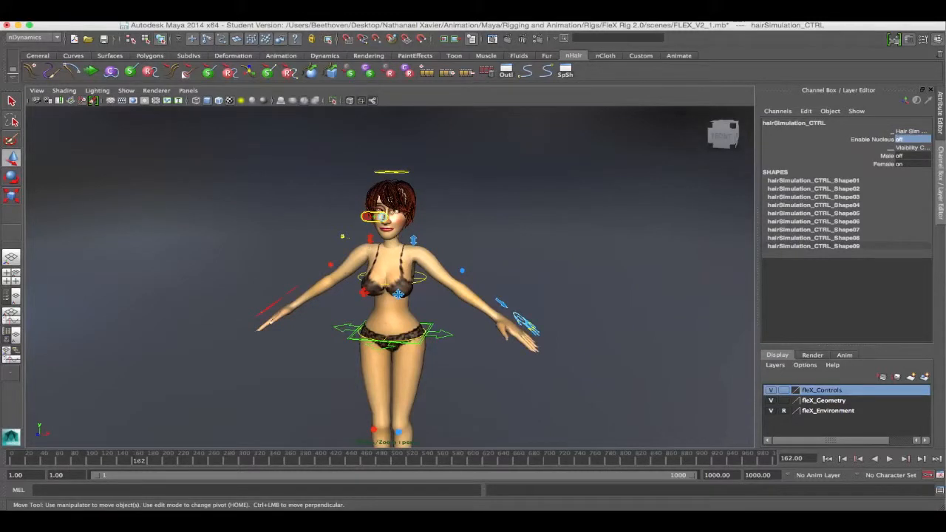
# Select the cloth simulation control and dress the female character by setting Top F to Blouse
pyautogui.keyDown('alt'); pyautogui.moveTo(473, 318); pyautogui.dragTo(473, 410); pyautogui.keyUp('alt')
pyautogui.click(336, 383)
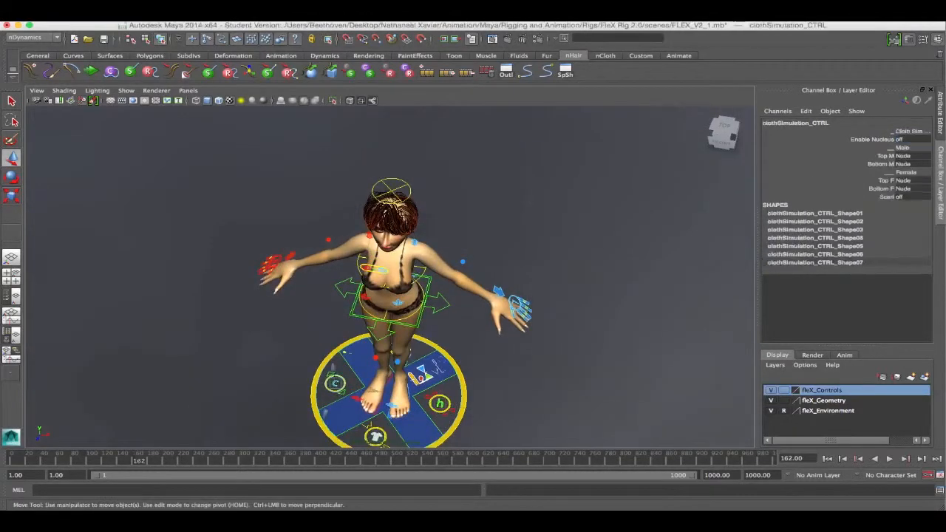
pyautogui.keyDown('alt'); pyautogui.moveTo(354, 381); pyautogui.dragTo(358, 296); pyautogui.keyUp('alt')
pyautogui.scroll(5, 358, 296)
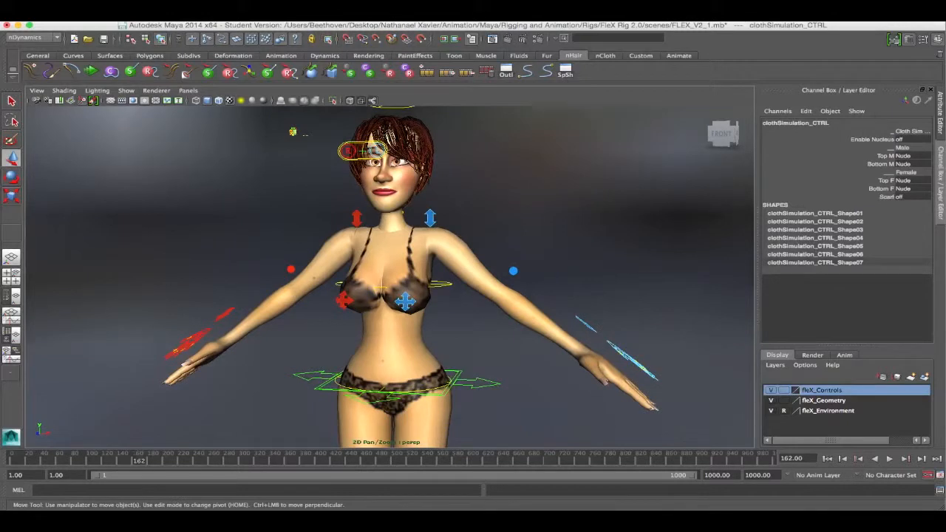
pyautogui.click(903, 181)
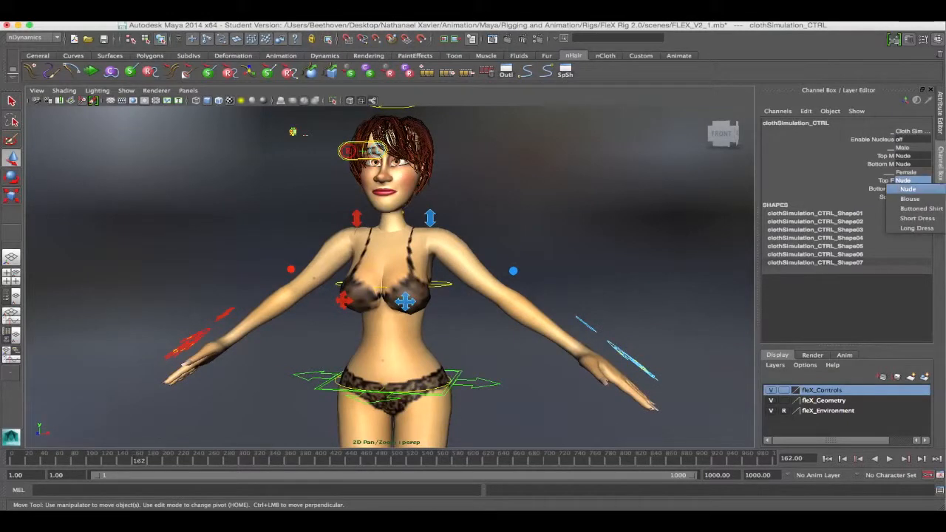
pyautogui.click(910, 199)
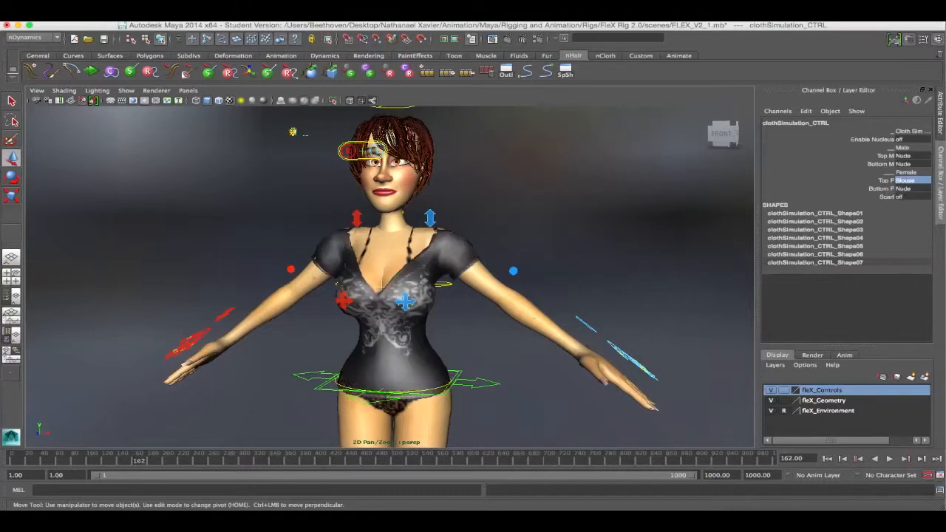
pyautogui.keyDown('alt'); pyautogui.moveTo(370, 288); pyautogui.dragTo(400, 288); pyautogui.keyUp('alt')
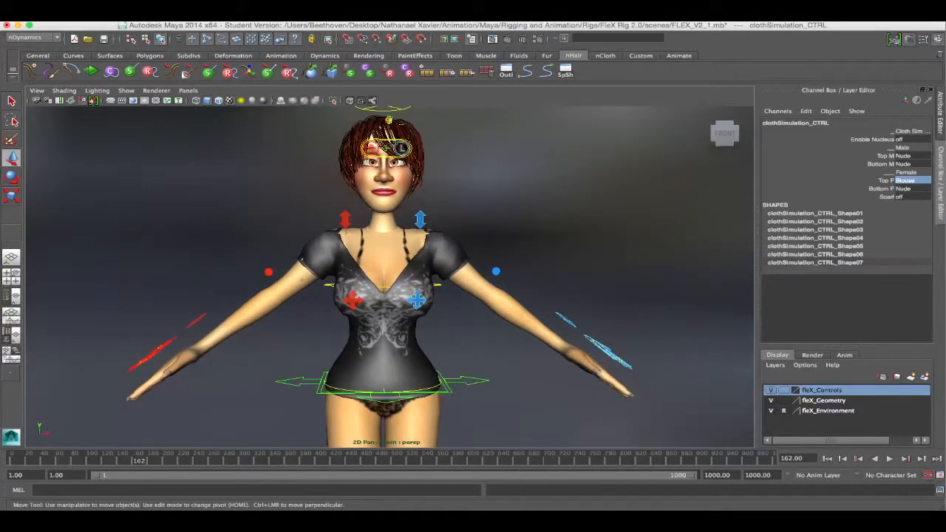
pyautogui.keyDown('alt'); pyautogui.moveTo(399, 289); pyautogui.dragTo(322, 305); pyautogui.keyUp('alt')
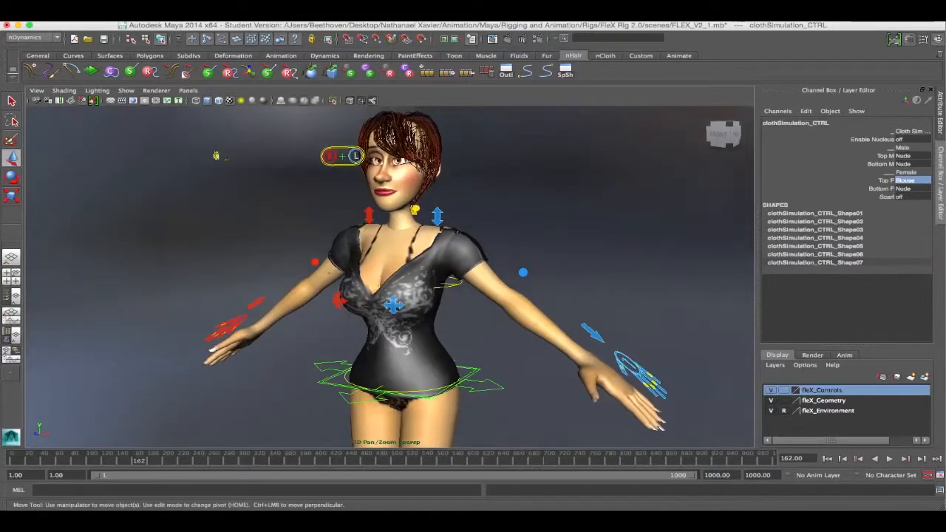
# Try moving the left clavicle control with the blouse on, and undo the move
pyautogui.click(437, 217)
pyautogui.moveTo(438, 216)
pyautogui.keyDown('alt'); pyautogui.mouseDown()
pyautogui.moveTo(511, 201)
pyautogui.moveTo(430, 210)
pyautogui.mouseUp(); pyautogui.keyUp('alt')
pyautogui.hotkey('ctrl', 'z')
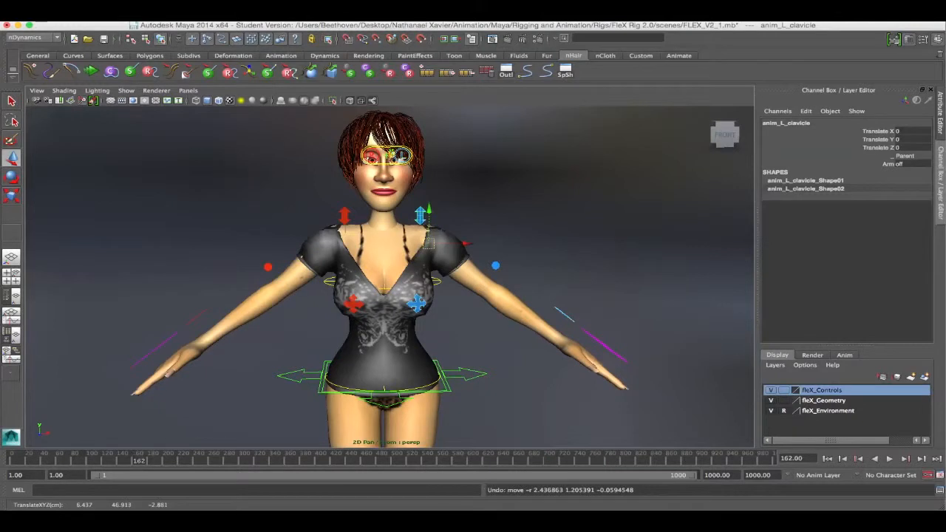
pyautogui.keyDown('alt'); pyautogui.moveTo(402, 155); pyautogui.dragTo(284, 208); pyautogui.keyUp('alt')
# Reselect the cloth simulation control on the base disc and turn its Enable Nucleus on
pyautogui.click(388, 336)
pyautogui.keyDown('alt'); pyautogui.moveTo(384, 222); pyautogui.dragTo(392, 332); pyautogui.keyUp('alt')
pyautogui.click(319, 378)
pyautogui.keyDown('alt'); pyautogui.moveTo(325, 370); pyautogui.dragTo(362, 284); pyautogui.keyUp('alt')
pyautogui.click(911, 139)
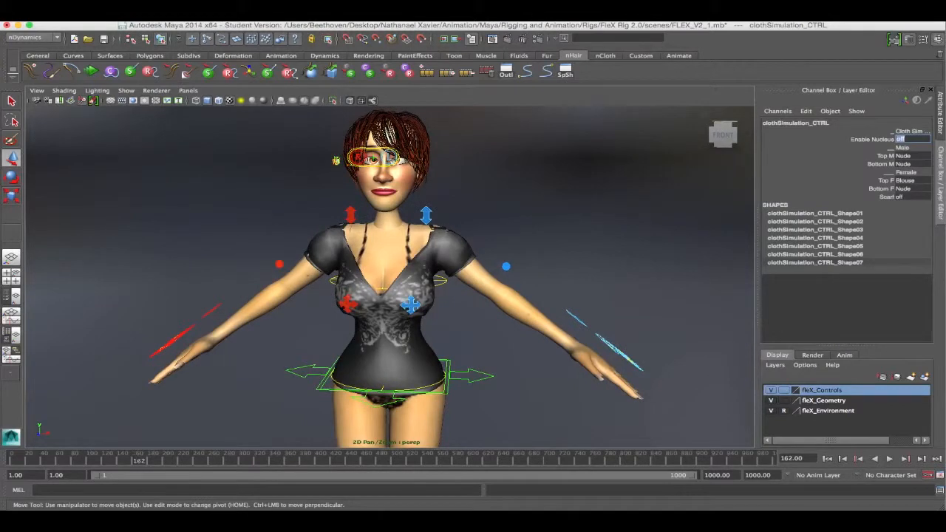
pyautogui.write('1')
pyautogui.press('Return')
# Examine how the blouse fits the character's upper body from several angles and distances
pyautogui.keyDown('alt'); pyautogui.moveTo(399, 251); pyautogui.dragTo(373, 255); pyautogui.keyUp('alt')
pyautogui.keyDown('alt'); pyautogui.moveTo(374, 255); pyautogui.dragTo(383, 349, button='middle'); pyautogui.keyUp('alt')
pyautogui.keyDown('alt'); pyautogui.moveTo(382, 348); pyautogui.dragTo(371, 348); pyautogui.keyUp('alt')
pyautogui.keyDown('alt'); pyautogui.moveTo(371, 348); pyautogui.dragTo(318, 348, button='right'); pyautogui.keyUp('alt')
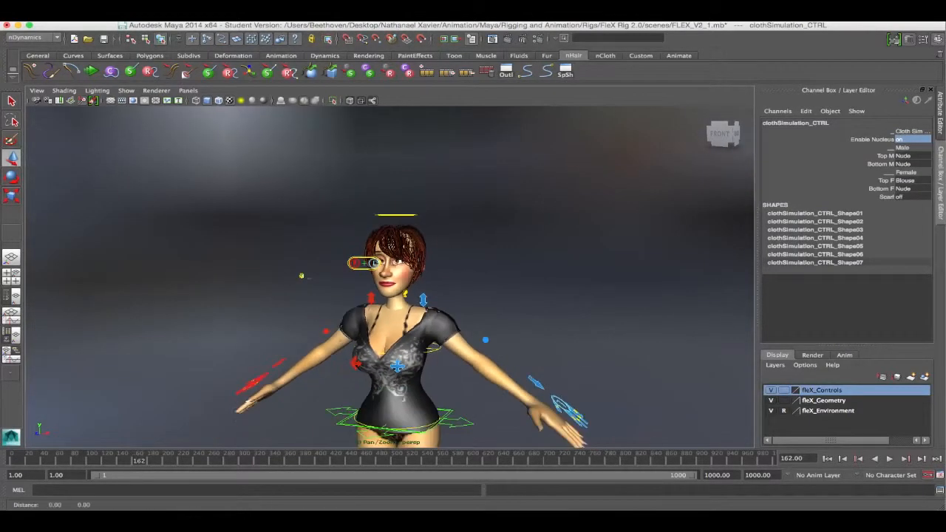
pyautogui.keyDown('alt'); pyautogui.moveTo(318, 348); pyautogui.dragTo(322, 292, button='middle'); pyautogui.keyUp('alt')
pyautogui.keyDown('alt'); pyautogui.moveTo(322, 292); pyautogui.dragTo(356, 301); pyautogui.keyUp('alt')
pyautogui.keyDown('alt'); pyautogui.moveTo(359, 240); pyautogui.dragTo(333, 209, button='right'); pyautogui.keyUp('alt')
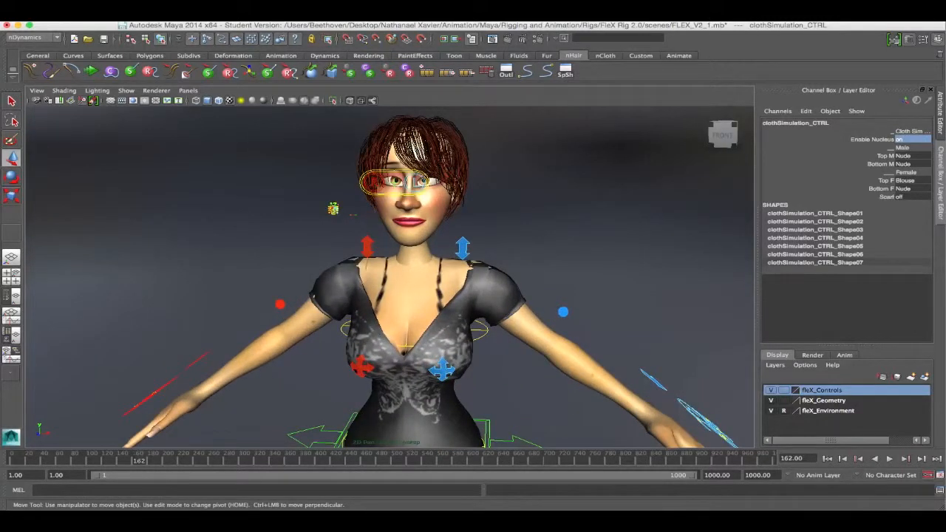
pyautogui.keyDown('alt'); pyautogui.moveTo(334, 209); pyautogui.dragTo(348, 227, button='right'); pyautogui.keyUp('alt')
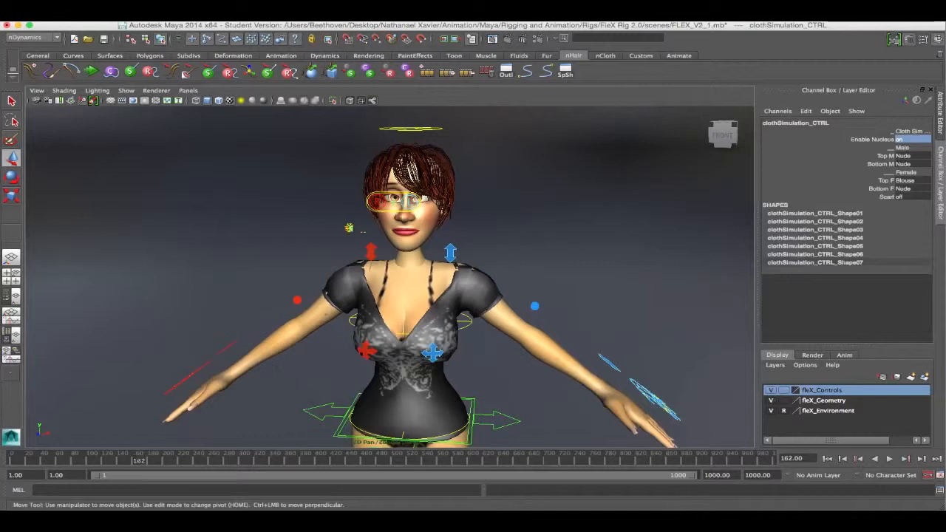
# Return the timeline to frame 1 and check the hair simulation control's Enable Nucleus setting
pyautogui.click(225, 351)
pyautogui.keyDown('alt'); pyautogui.moveTo(225, 350); pyautogui.dragTo(246, 341); pyautogui.keyUp('alt')
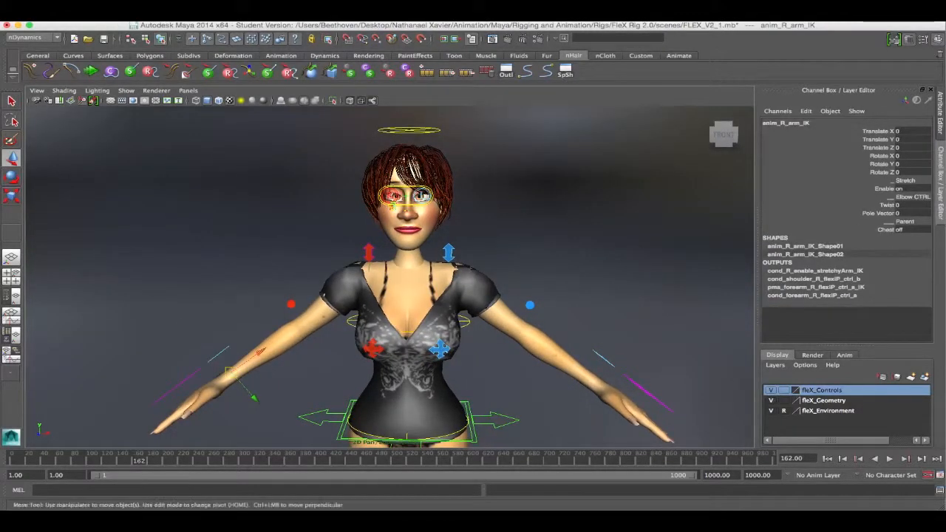
pyautogui.click(828, 459)
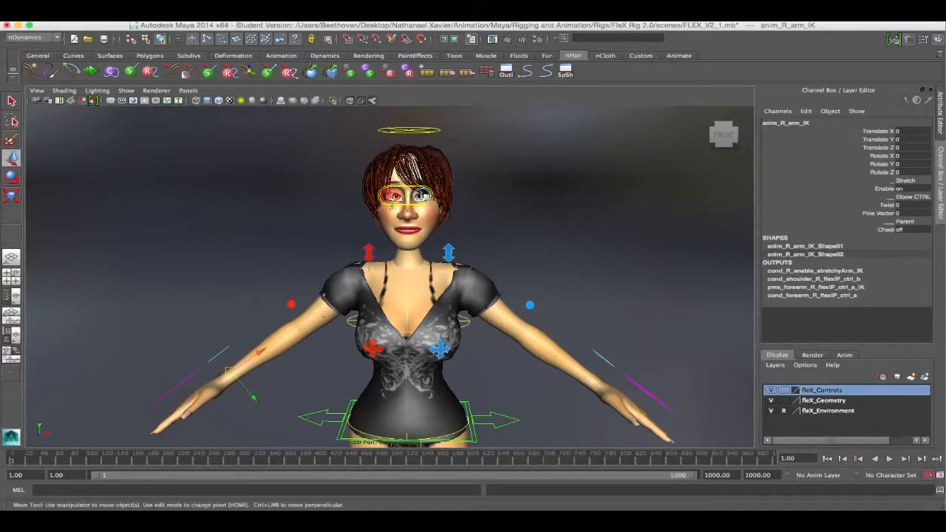
pyautogui.keyDown('alt'); pyautogui.moveTo(408, 215); pyautogui.dragTo(378, 325); pyautogui.keyUp('alt')
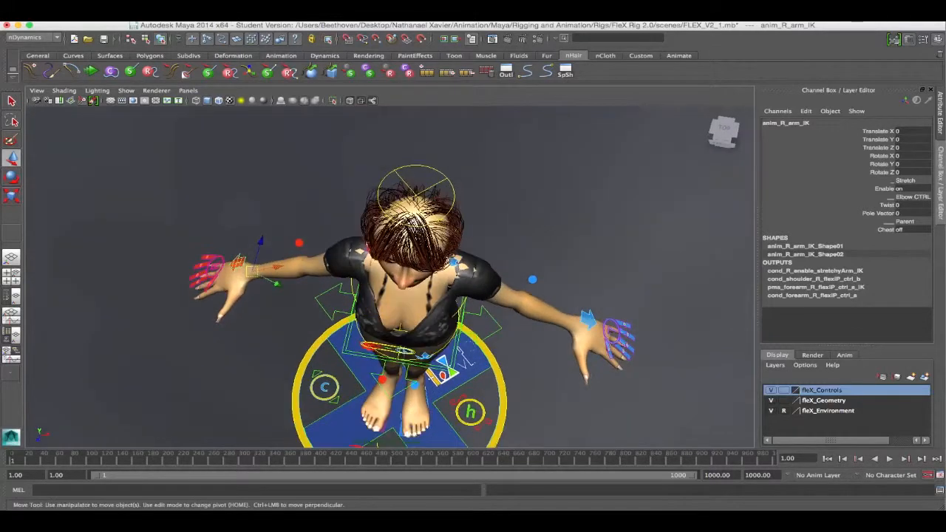
pyautogui.click(507, 419)
pyautogui.keyDown('alt'); pyautogui.moveTo(507, 418); pyautogui.dragTo(299, 327); pyautogui.keyUp('alt')
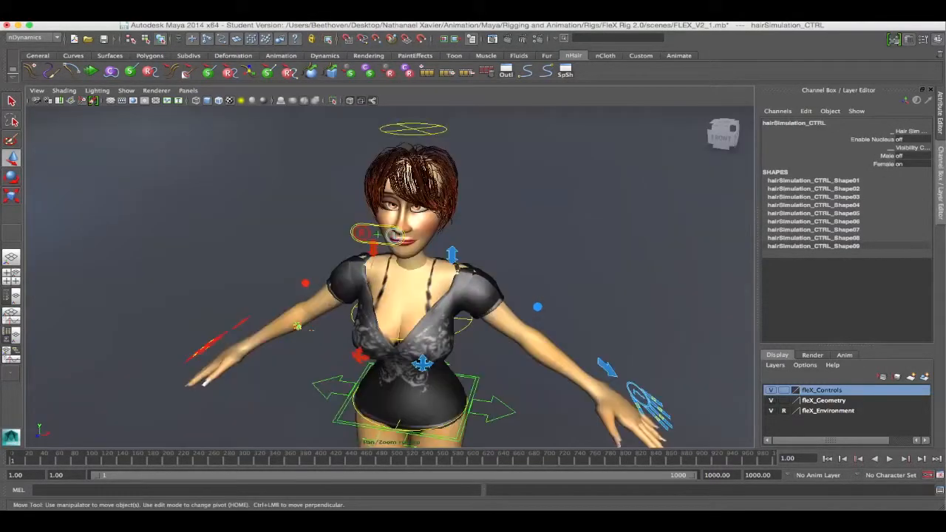
# Select the right arm's IK control, play the cloth simulation while shifting the arm slightly, and stop the playback
pyautogui.click(241, 323)
pyautogui.keyDown('alt'); pyautogui.moveTo(241, 323); pyautogui.dragTo(328, 225); pyautogui.keyUp('alt')
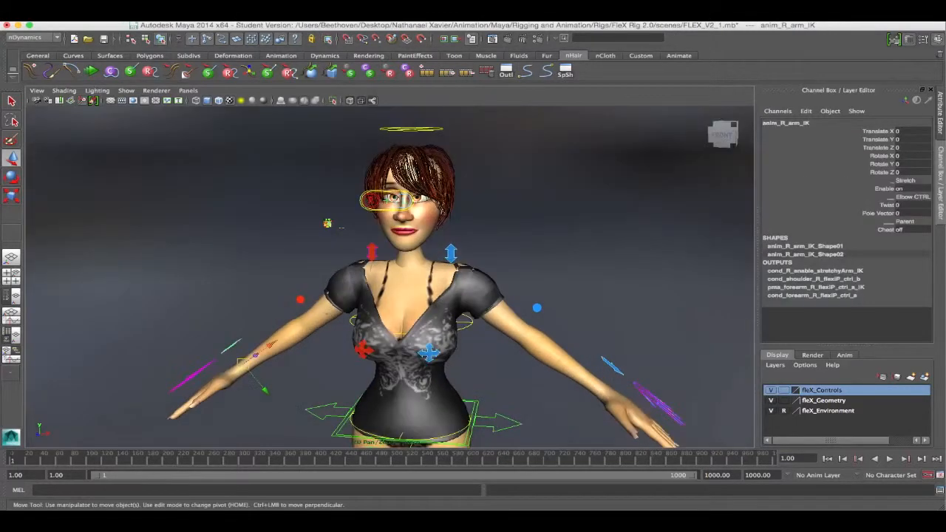
pyautogui.hotkey('alt', 'v')
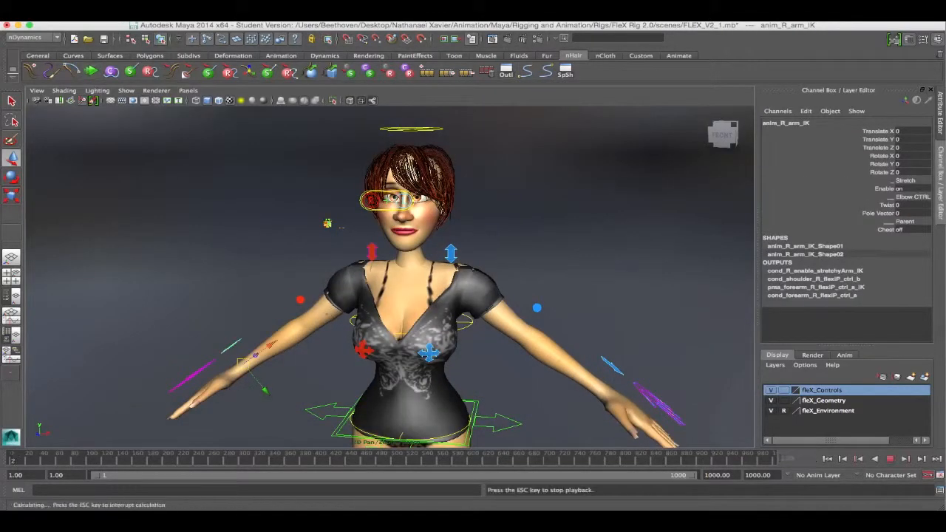
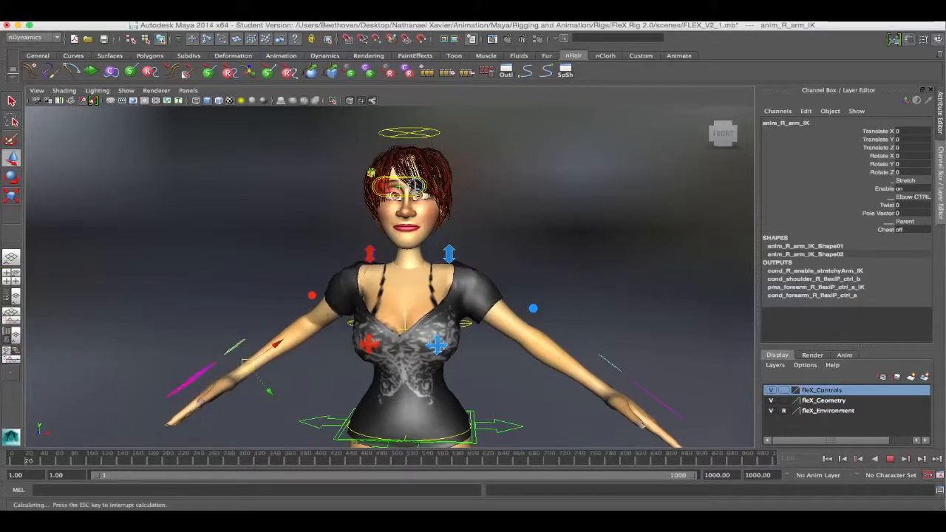
pyautogui.press('Escape')
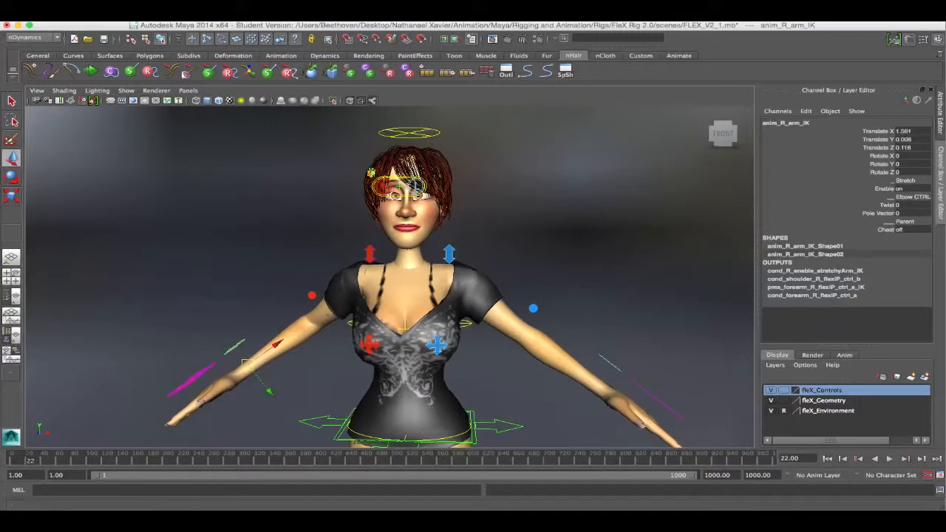
# Reset the right arm IK control's Translate X, Y and Z to 0 and return the timeline to frame 1
pyautogui.moveTo(913, 131); pyautogui.dragTo(913, 148)
pyautogui.write('0')
pyautogui.press('Return')
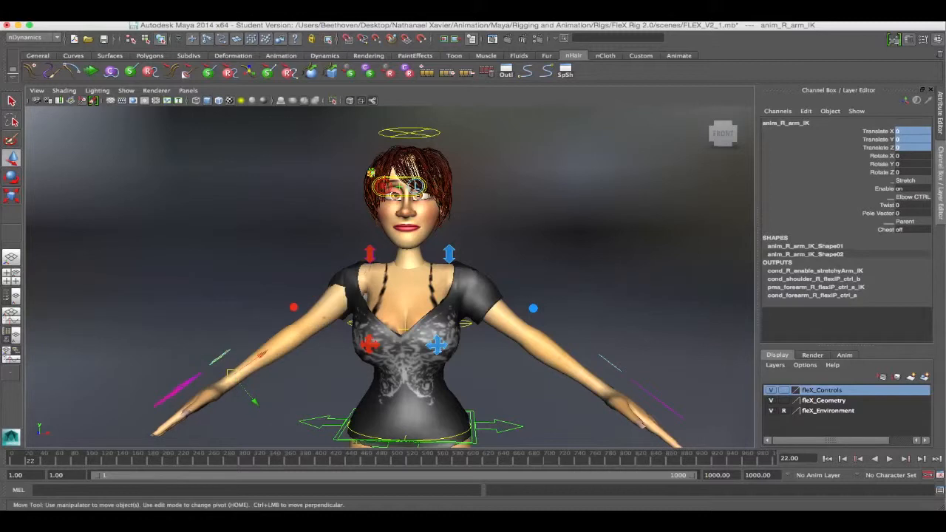
pyautogui.click(827, 459)
# Select the cloth simulation control and change the female character's Top F to Short Dress
pyautogui.scroll(-6, 399, 277)
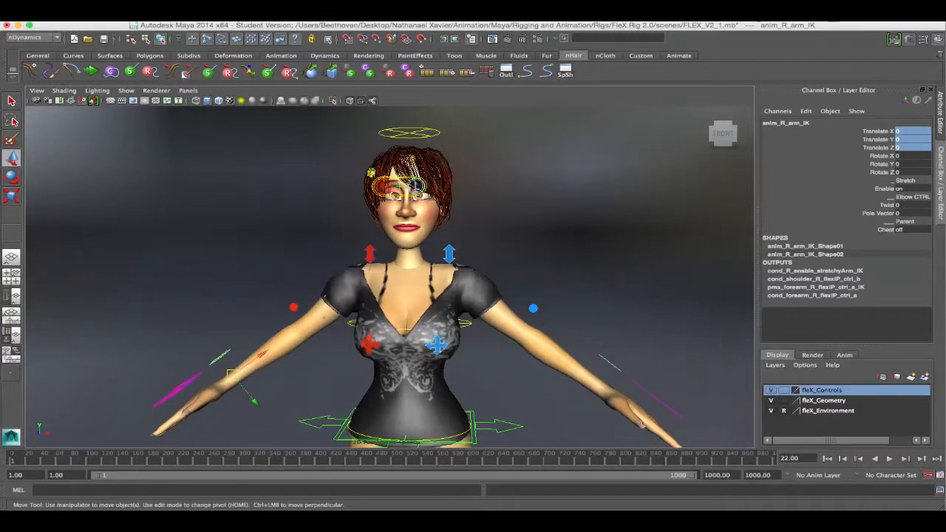
pyautogui.keyDown('alt'); pyautogui.moveTo(399, 251); pyautogui.dragTo(414, 355); pyautogui.keyUp('alt')
pyautogui.click(518, 362)
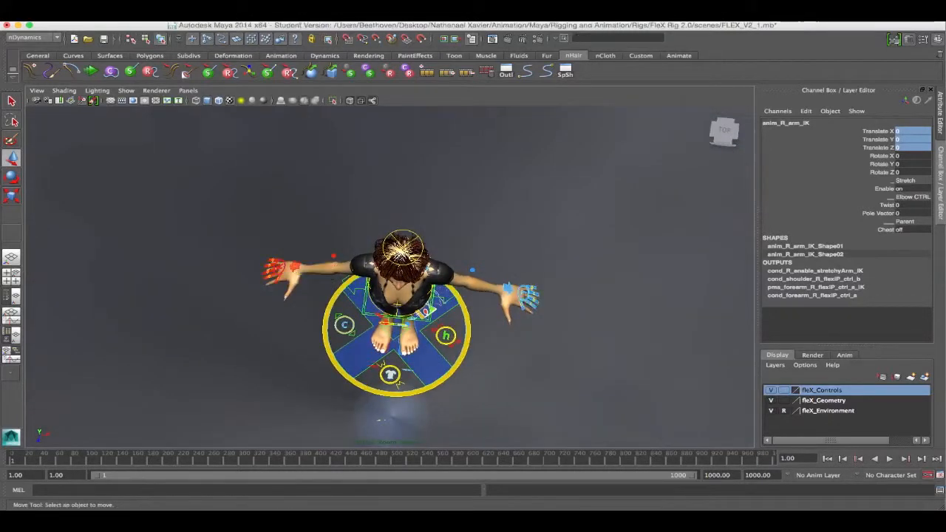
pyautogui.keyDown('alt'); pyautogui.moveTo(518, 362); pyautogui.dragTo(517, 343); pyautogui.keyUp('alt')
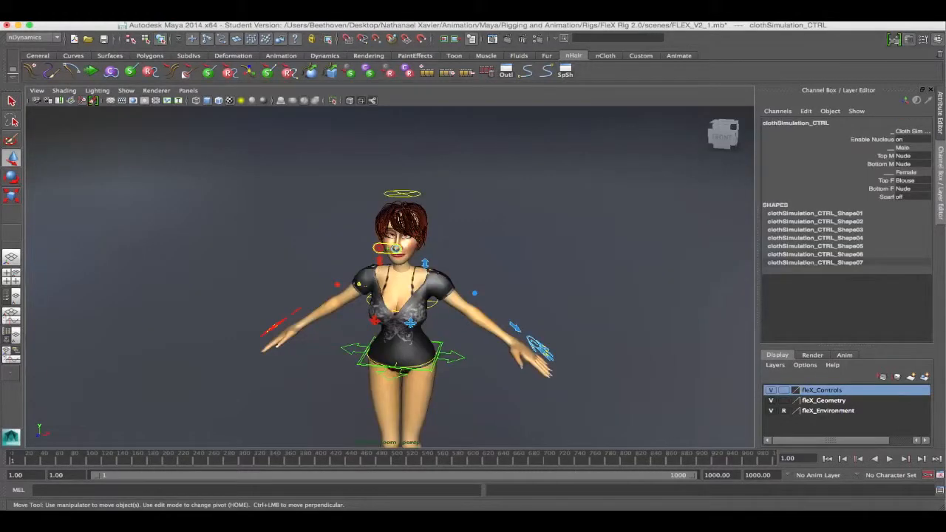
pyautogui.click(911, 188)
pyautogui.click(915, 198)
pyautogui.click(908, 180)
pyautogui.click(909, 190)
pyautogui.click(910, 180)
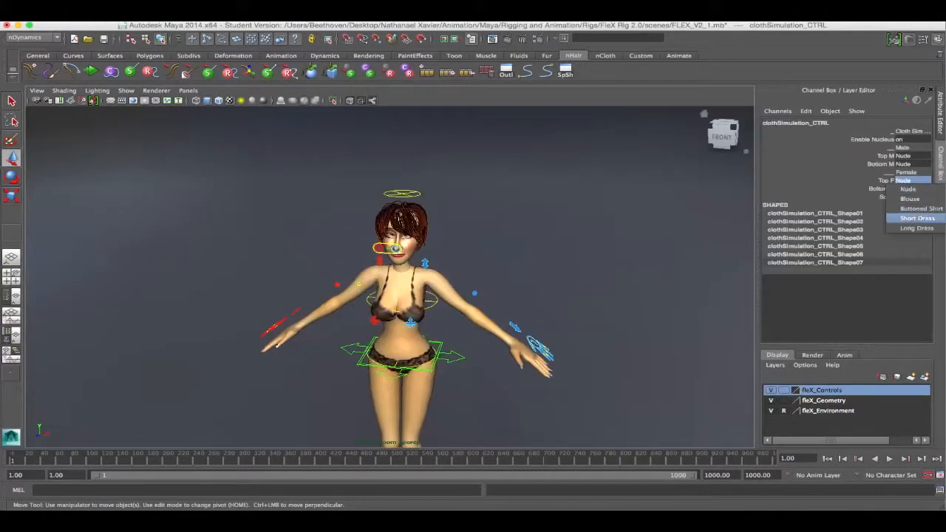
pyautogui.click(911, 218)
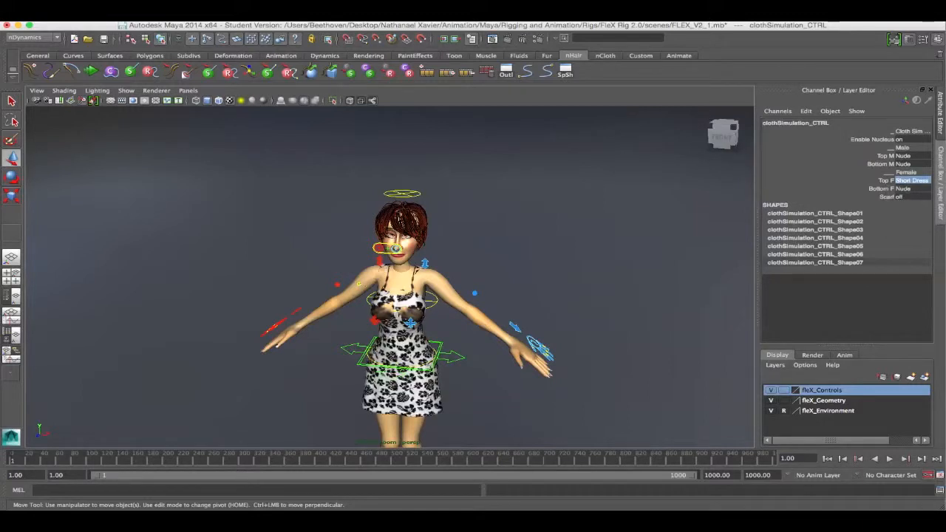
# Select both the left and right breast controls and move them together to a Translate Y of about 1.39
pyautogui.keyDown('alt'); pyautogui.moveTo(403, 252); pyautogui.dragTo(151, 214); pyautogui.keyUp('alt')
pyautogui.click(350, 334)
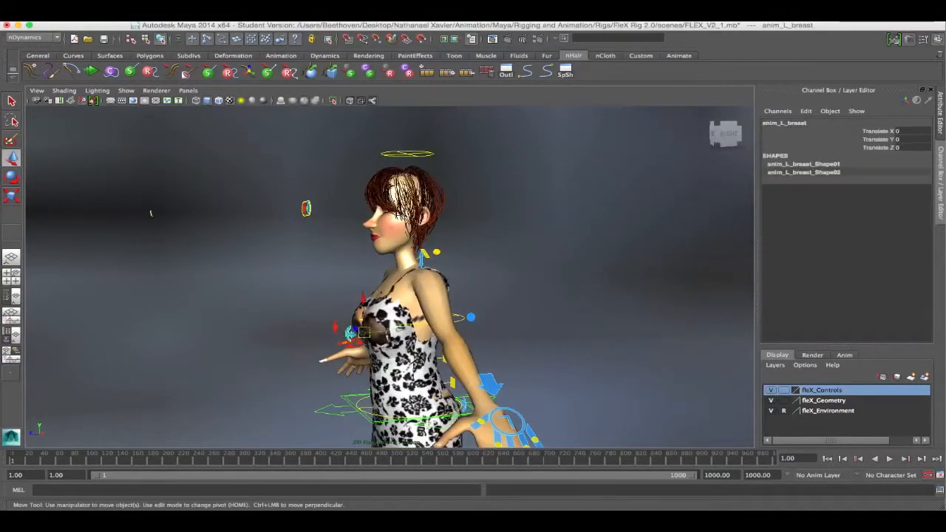
pyautogui.scroll(2, 350, 334)
pyautogui.keyDown('shift'); pyautogui.click(323, 338); pyautogui.keyUp('shift')
pyautogui.moveTo(323, 338); pyautogui.dragTo(426, 388)
pyautogui.scroll(-2, 407, 296)
# Select the jiggle control on the base disc to display its Enable and Amount attributes
pyautogui.scroll(-4, 426, 318)
pyautogui.scroll(1, 425, 329)
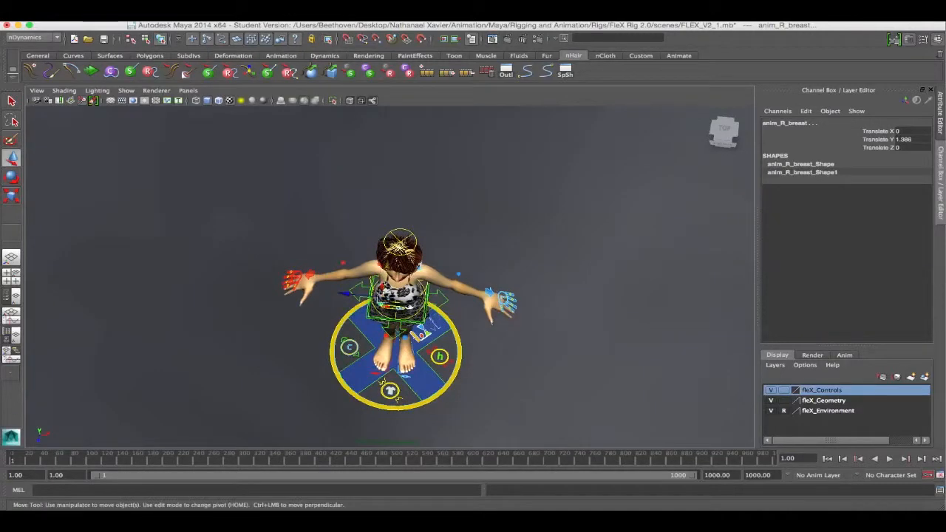
pyautogui.keyDown('alt'); pyautogui.moveTo(355, 355); pyautogui.dragTo(277, 321); pyautogui.keyUp('alt')
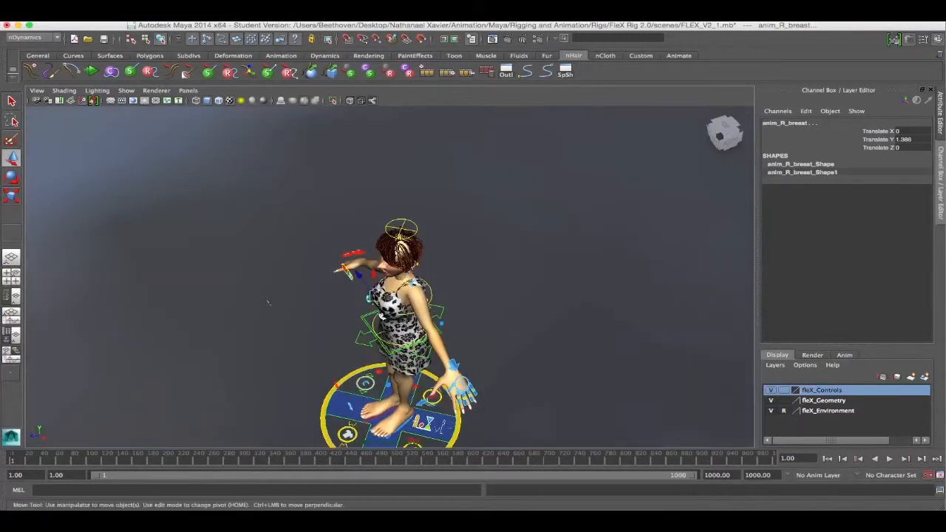
pyautogui.click(418, 428)
pyautogui.click(352, 419)
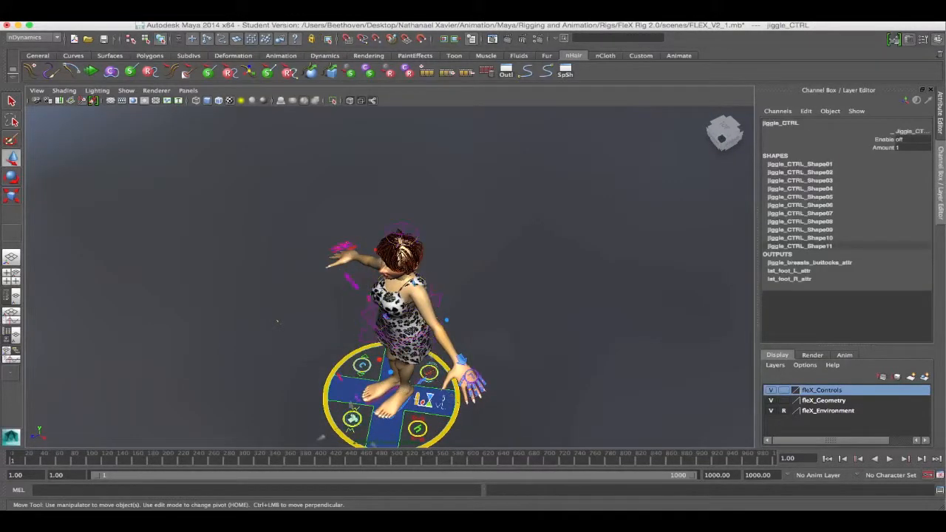
# Switch between the jiggle and wardrobe controls on the base disc to compare their attributes
pyautogui.click(418, 429)
pyautogui.click(352, 419)
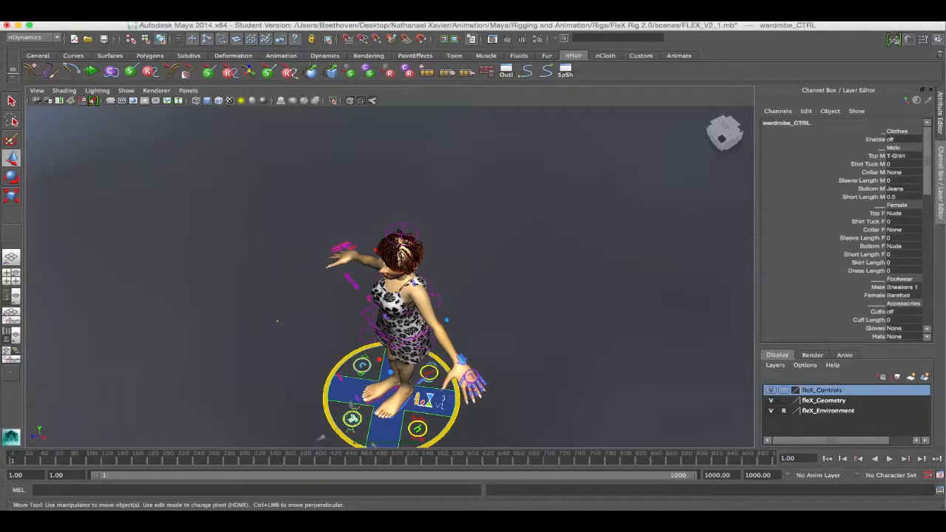
pyautogui.click(418, 429)
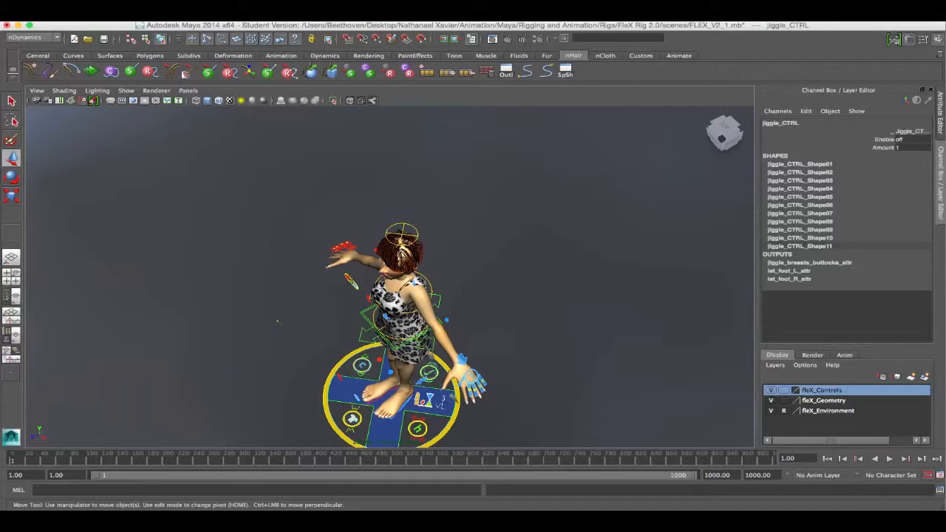
pyautogui.click(352, 419)
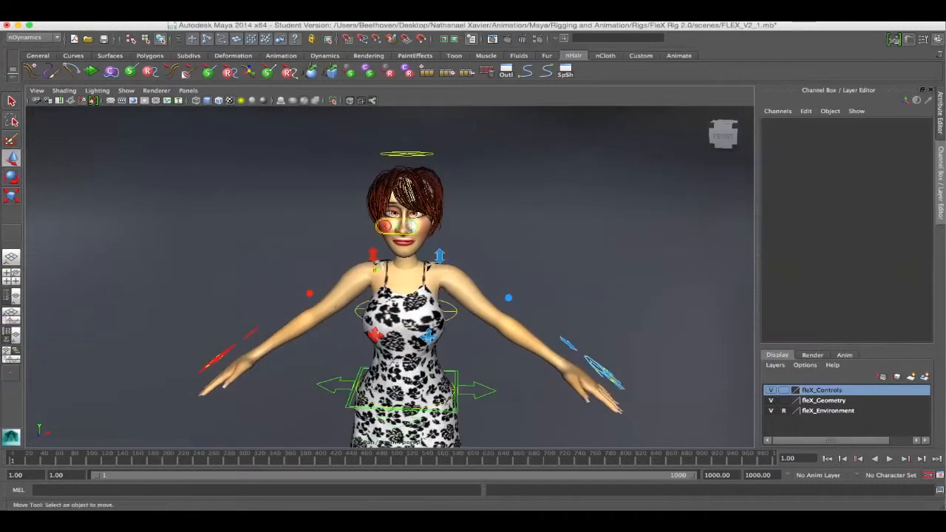
# Select the left clavicle control and move it down to a Translate Y of about -0.47
pyautogui.scroll(5, 390, 276)
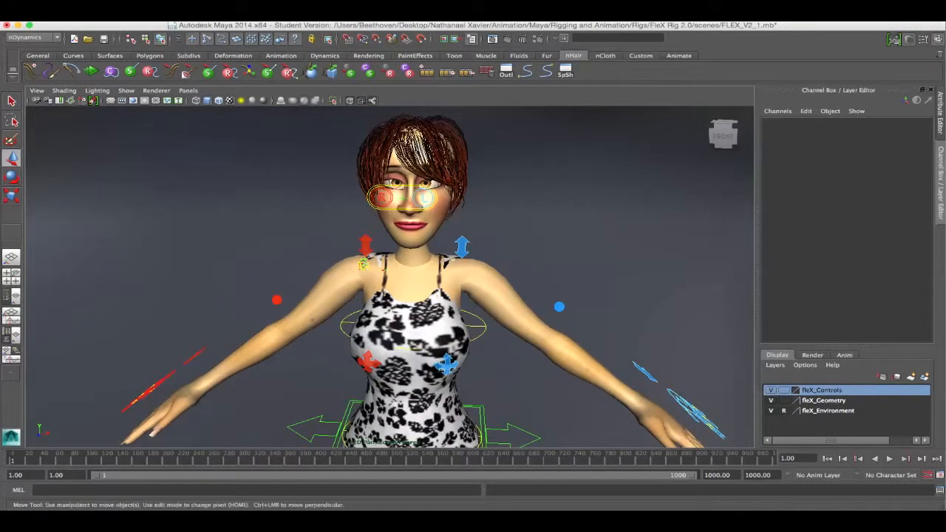
pyautogui.click(462, 246)
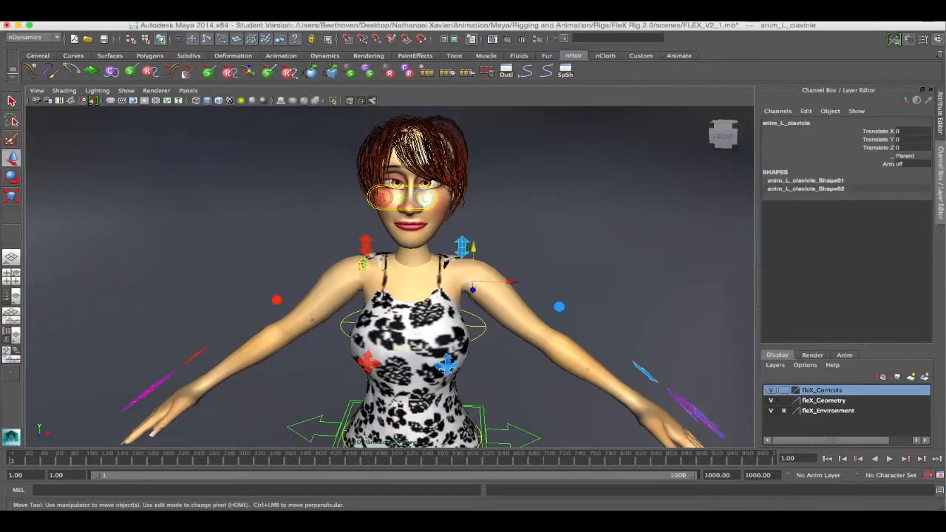
pyautogui.click(403, 199)
pyautogui.click(518, 196)
pyautogui.keyDown('alt'); pyautogui.moveTo(473, 200); pyautogui.dragTo(471, 274, button='middle'); pyautogui.keyUp('alt')
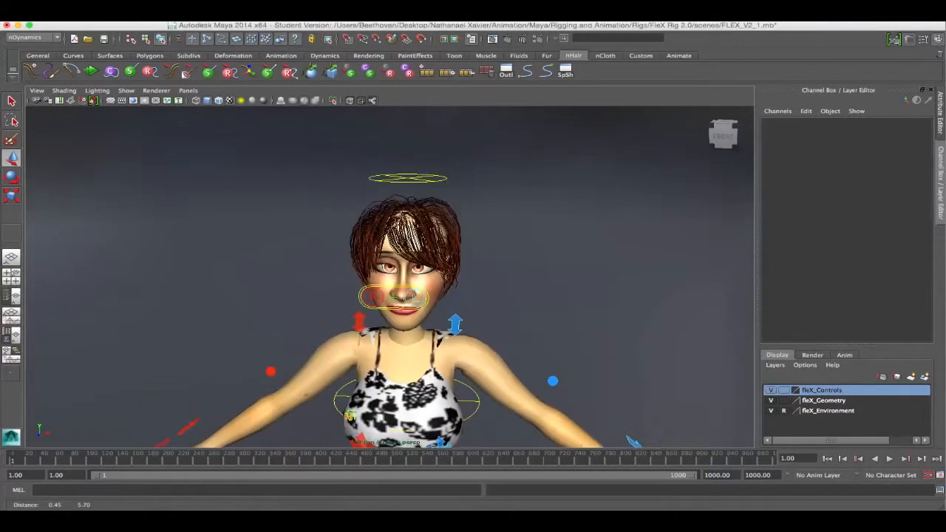
pyautogui.scroll(2, 444, 274)
pyautogui.keyDown('alt'); pyautogui.moveTo(472, 274); pyautogui.dragTo(407, 263); pyautogui.keyUp('alt')
pyautogui.click(462, 346)
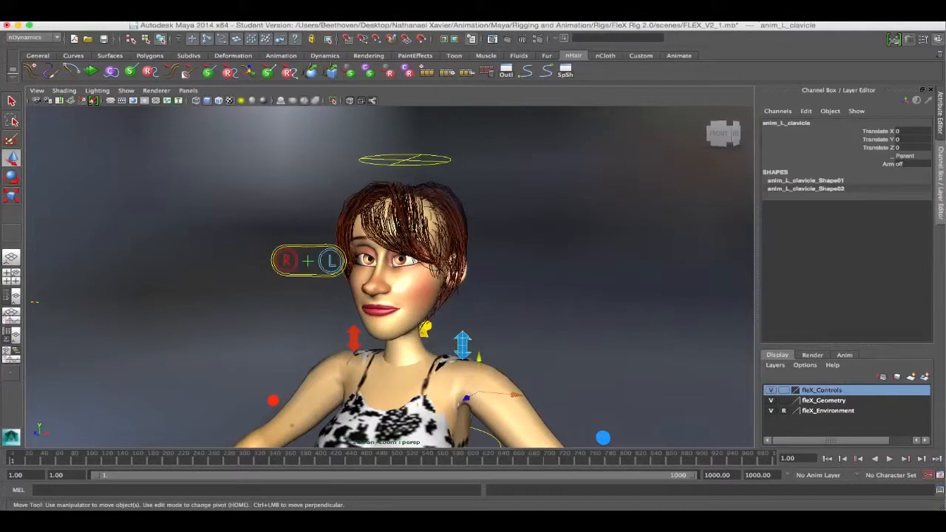
pyautogui.moveTo(462, 346)
pyautogui.mouseDown()
pyautogui.moveTo(480, 337)
pyautogui.moveTo(465, 352)
pyautogui.mouseUp()
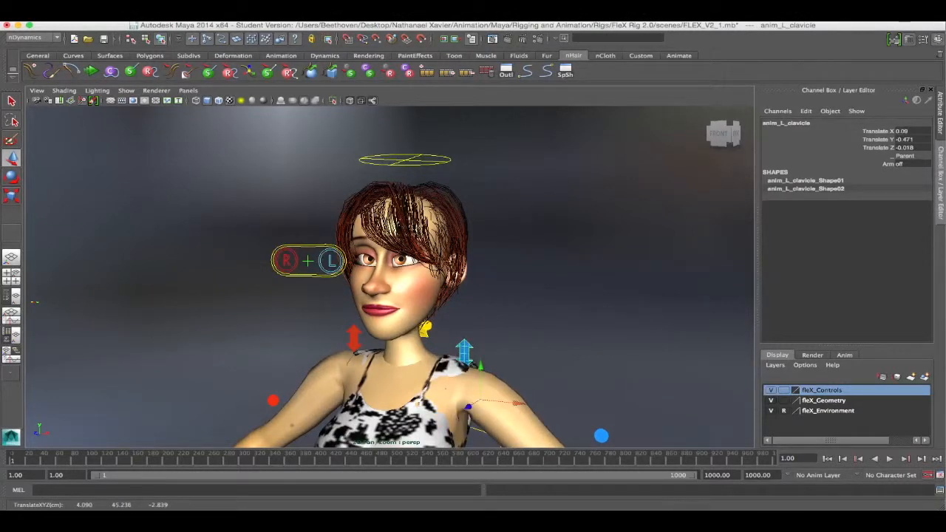
# Reset the left clavicle control's Translate X, Y and Z to 0
pyautogui.moveTo(910, 131); pyautogui.dragTo(916, 147)
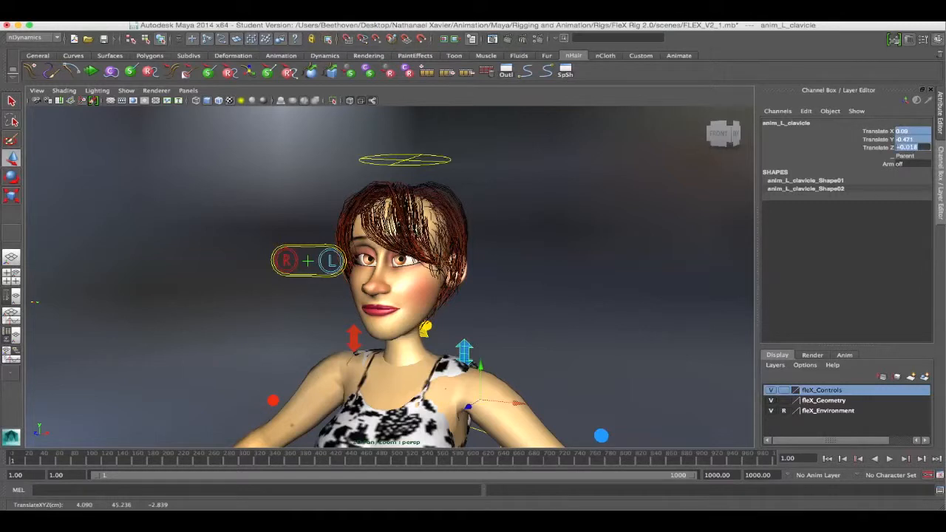
pyautogui.write('0')
pyautogui.press('Return')
# Select the hair simulation control on the base disc and turn its Female visibility off
pyautogui.scroll(-6, 390, 278)
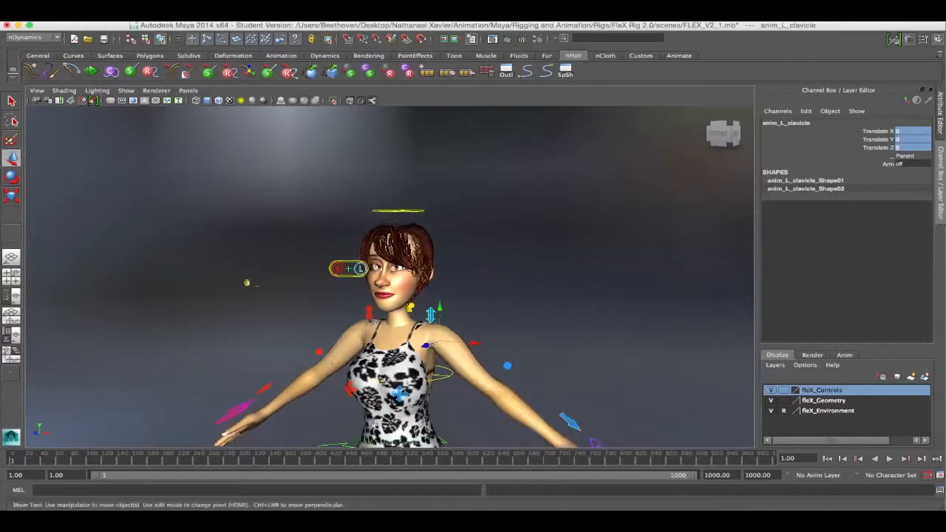
pyautogui.keyDown('alt'); pyautogui.moveTo(390, 278); pyautogui.dragTo(448, 303); pyautogui.keyUp('alt')
pyautogui.click(540, 399)
pyautogui.click(387, 397)
pyautogui.click(912, 139)
pyautogui.write('0')
pyautogui.press('Return')
pyautogui.click(454, 411)
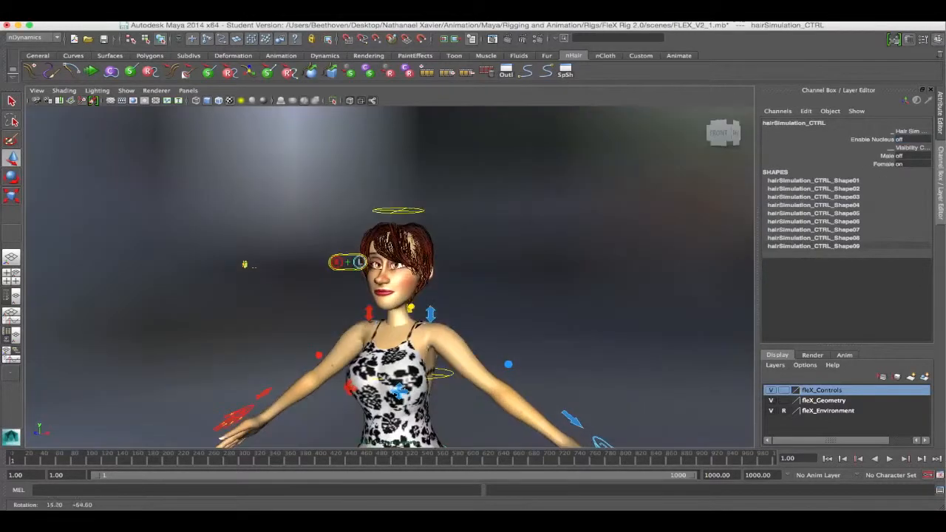
pyautogui.scroll(5, 448, 303)
pyautogui.click(913, 139)
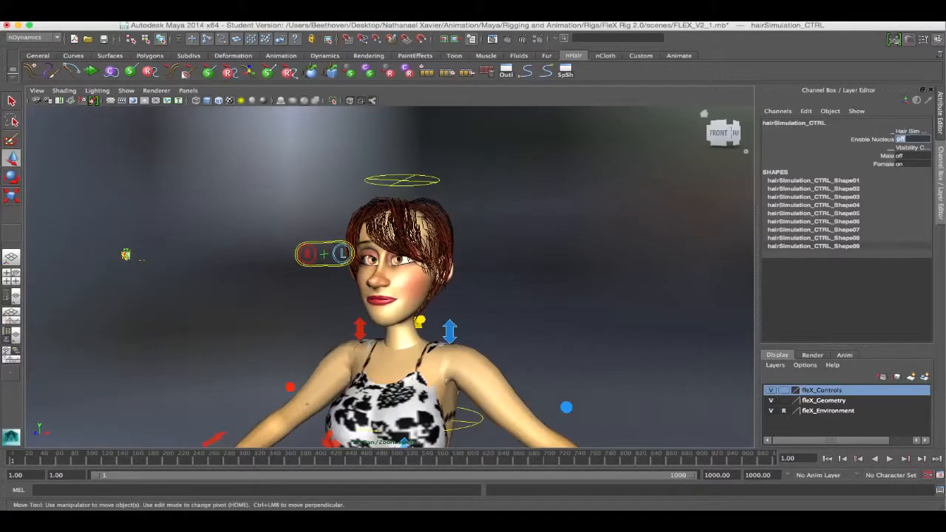
pyautogui.click(913, 164)
pyautogui.write('0')
pyautogui.press('Return')
pyautogui.scroll(-4, 399, 296)
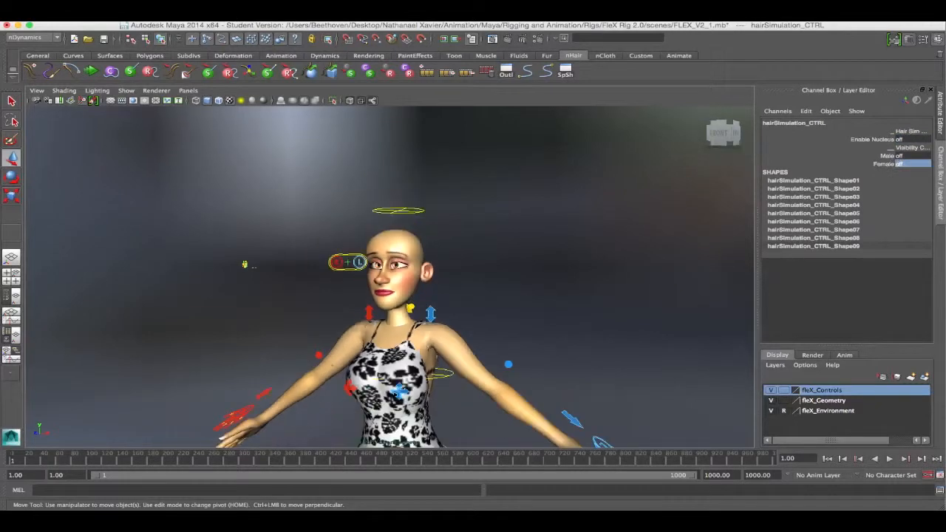
# Display the cloth simulation control's attributes, clear the selection and examine the female character's head up close
pyautogui.keyDown('alt'); pyautogui.moveTo(447, 314); pyautogui.dragTo(443, 425); pyautogui.keyUp('alt')
pyautogui.click(327, 404)
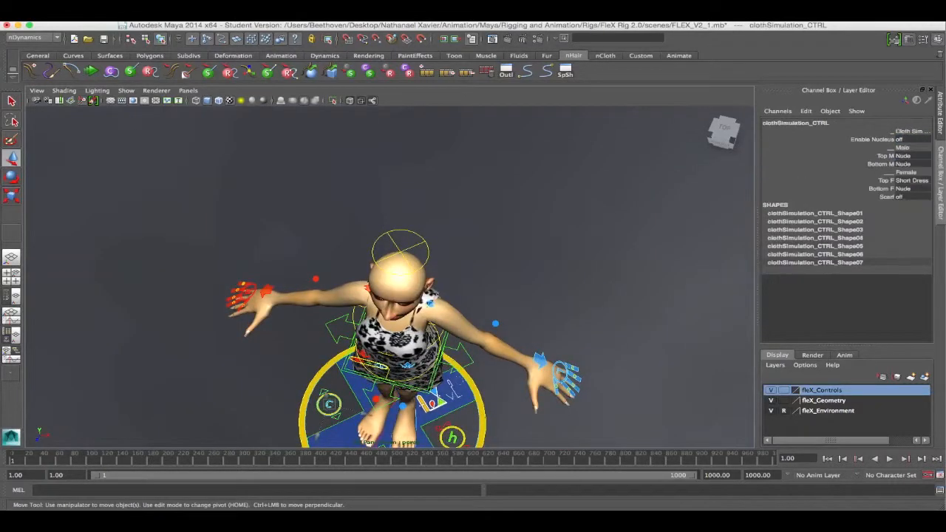
pyautogui.keyDown('alt'); pyautogui.moveTo(329, 404); pyautogui.dragTo(334, 318); pyautogui.keyUp('alt')
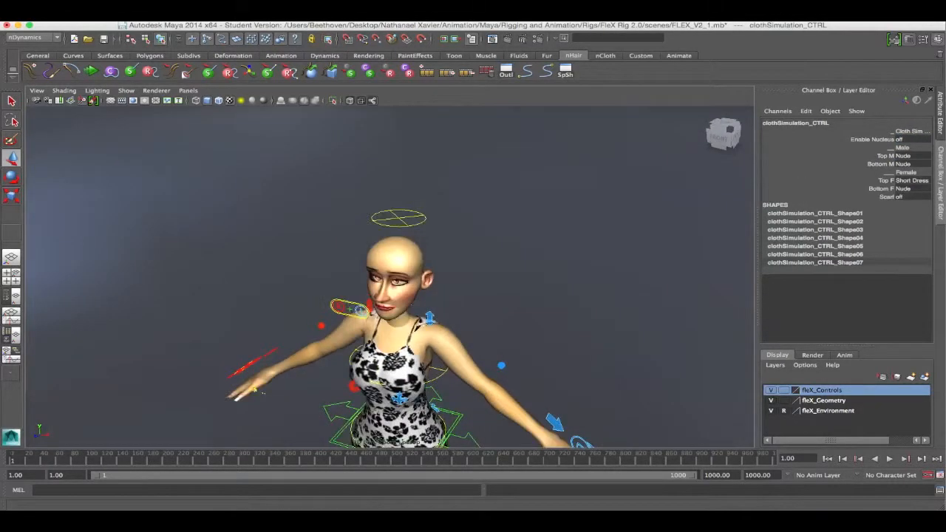
pyautogui.click(303, 281)
pyautogui.scroll(6, 303, 280)
pyautogui.keyDown('alt'); pyautogui.moveTo(303, 326); pyautogui.dragTo(326, 281); pyautogui.keyUp('alt')
pyautogui.scroll(3, 288, 259)
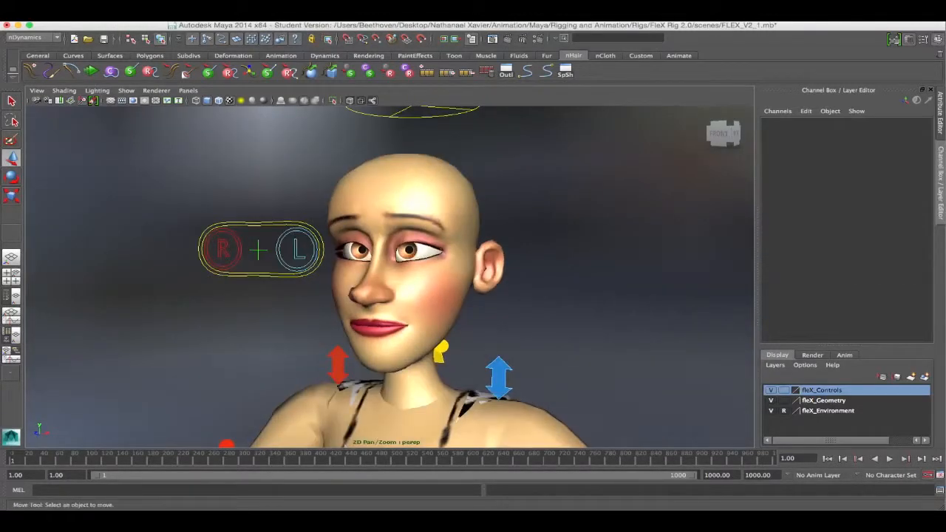
pyautogui.scroll(4, 390, 277)
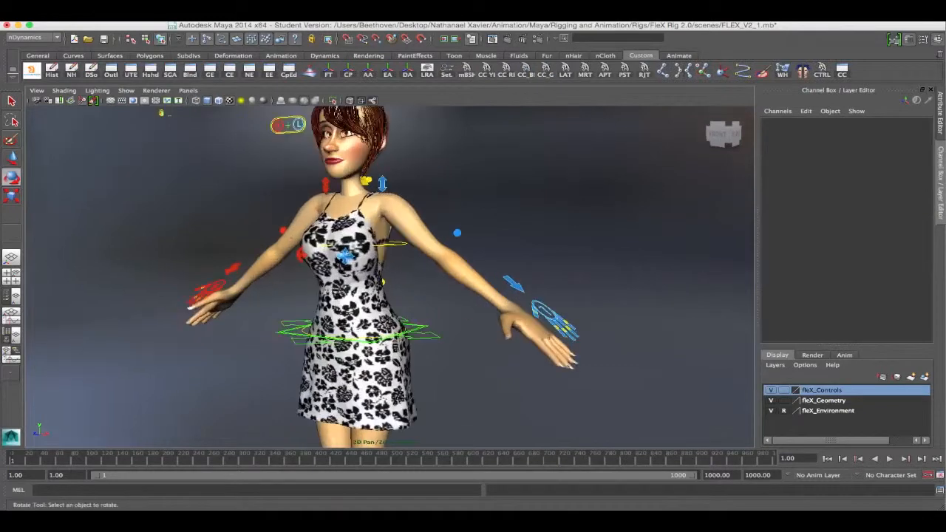
# Select the left palm control to display its finger and hand scale attributes, and examine the character from her right side
pyautogui.keyDown('alt'); pyautogui.moveTo(443, 274); pyautogui.dragTo(385, 296); pyautogui.keyUp('alt')
pyautogui.keyDown('alt'); pyautogui.moveTo(385, 296); pyautogui.dragTo(338, 260, button='middle'); pyautogui.keyUp('alt')
pyautogui.scroll(5, 443, 296)
pyautogui.keyDown('alt'); pyautogui.moveTo(385, 274); pyautogui.dragTo(474, 277); pyautogui.keyUp('alt')
pyautogui.click(557, 338)
pyautogui.scroll(-5, 557, 338)
pyautogui.press('w')
pyautogui.scroll(-5, 438, 274)
pyautogui.keyDown('alt'); pyautogui.moveTo(390, 277); pyautogui.dragTo(447, 263, button='middle'); pyautogui.keyUp('alt')
pyautogui.keyDown('alt'); pyautogui.moveTo(390, 277); pyautogui.dragTo(488, 278); pyautogui.keyUp('alt')
pyautogui.scroll(3, 438, 273)
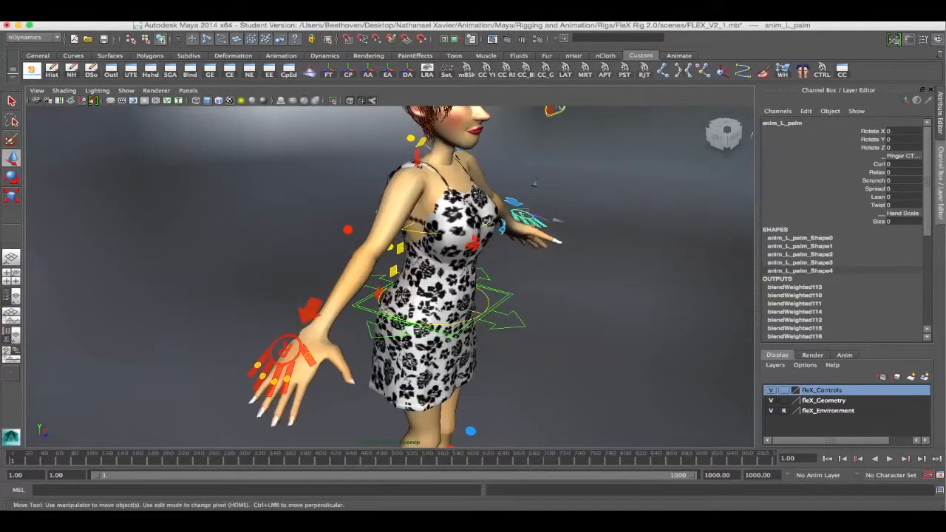
pyautogui.keyDown('alt'); pyautogui.moveTo(390, 277); pyautogui.dragTo(444, 277); pyautogui.keyUp('alt')
# Select the right palm control and set its hand scale Size to -10
pyautogui.click(287, 314)
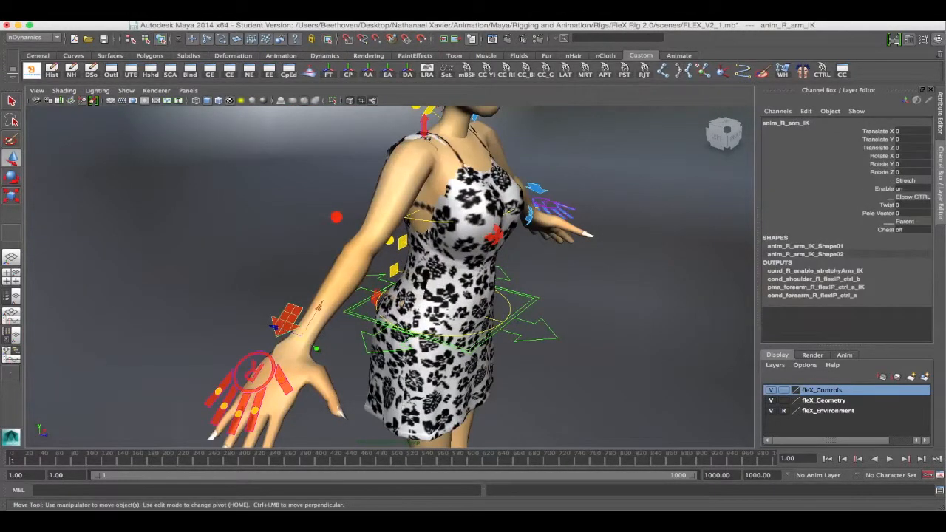
pyautogui.click(255, 372)
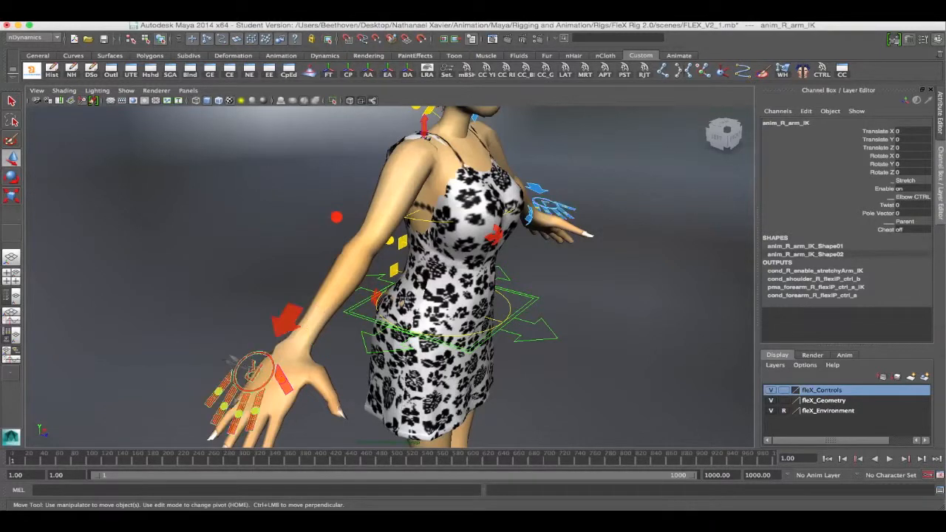
pyautogui.scroll(-5, 255, 372)
pyautogui.keyDown('alt'); pyautogui.moveTo(255, 372); pyautogui.dragTo(277, 377); pyautogui.keyUp('alt')
pyautogui.keyDown('alt'); pyautogui.moveTo(295, 310); pyautogui.dragTo(503, 279); pyautogui.keyUp('alt')
pyautogui.keyDown('alt'); pyautogui.moveTo(415, 241); pyautogui.dragTo(266, 285); pyautogui.keyUp('alt')
pyautogui.keyDown('alt'); pyautogui.moveTo(266, 285); pyautogui.dragTo(299, 347, button='middle'); pyautogui.keyUp('alt')
pyautogui.keyDown('alt'); pyautogui.moveTo(300, 348); pyautogui.dragTo(426, 360); pyautogui.keyUp('alt')
pyautogui.click(880, 221)
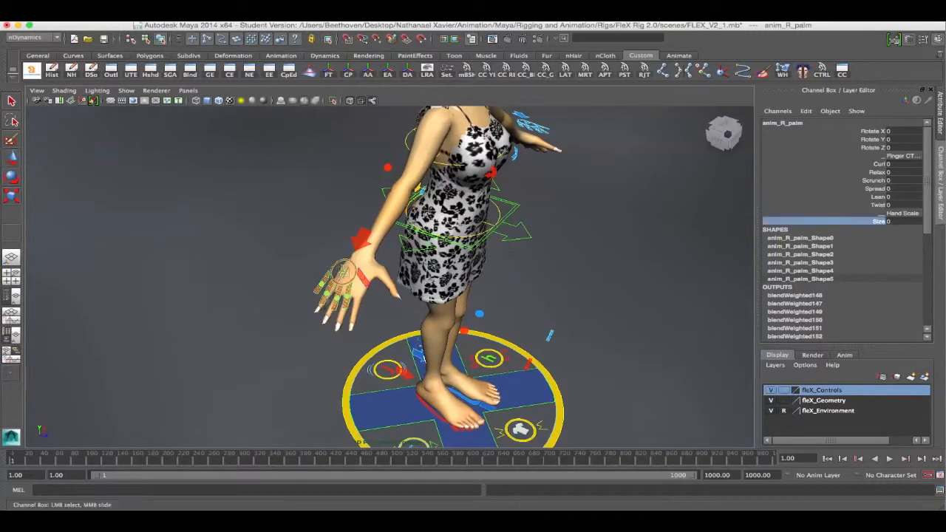
pyautogui.scroll(4, 391, 277)
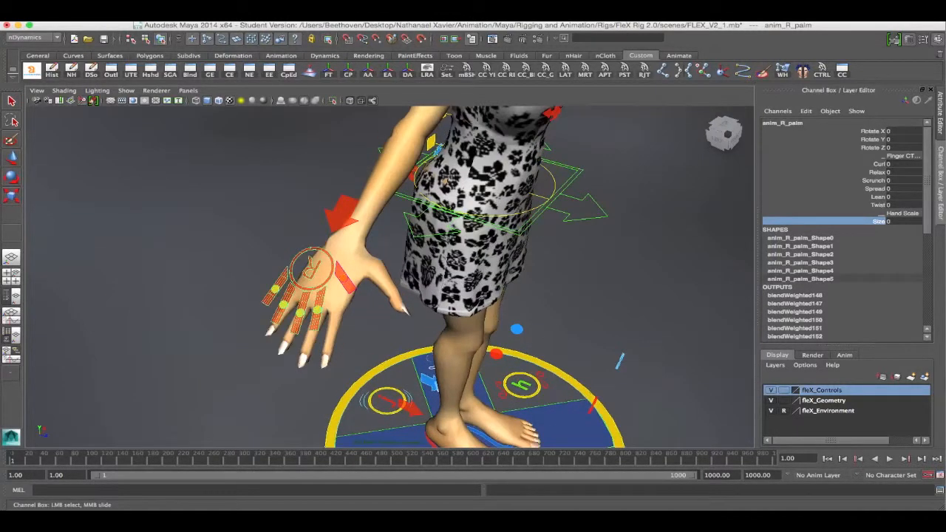
pyautogui.keyDown('alt'); pyautogui.moveTo(391, 277); pyautogui.dragTo(358, 296); pyautogui.keyUp('alt')
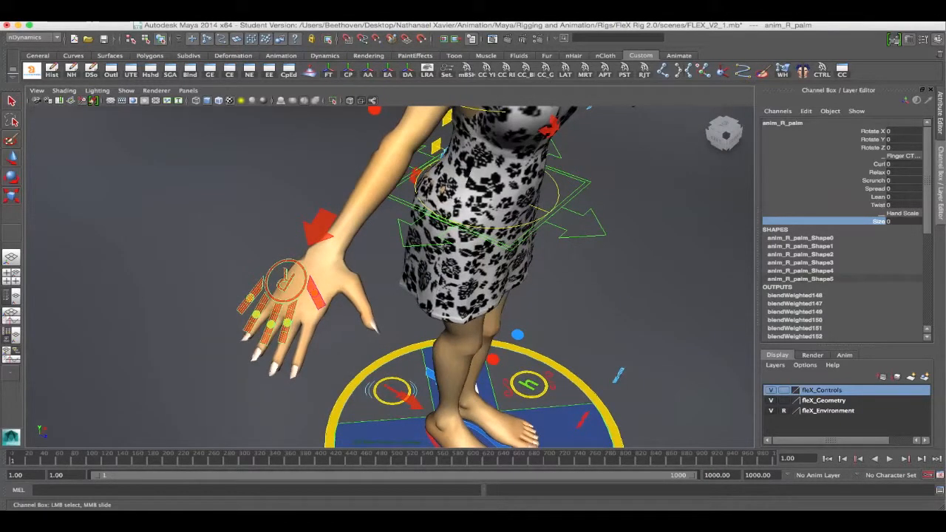
pyautogui.moveTo(390, 277); pyautogui.dragTo(344, 277, button='middle')
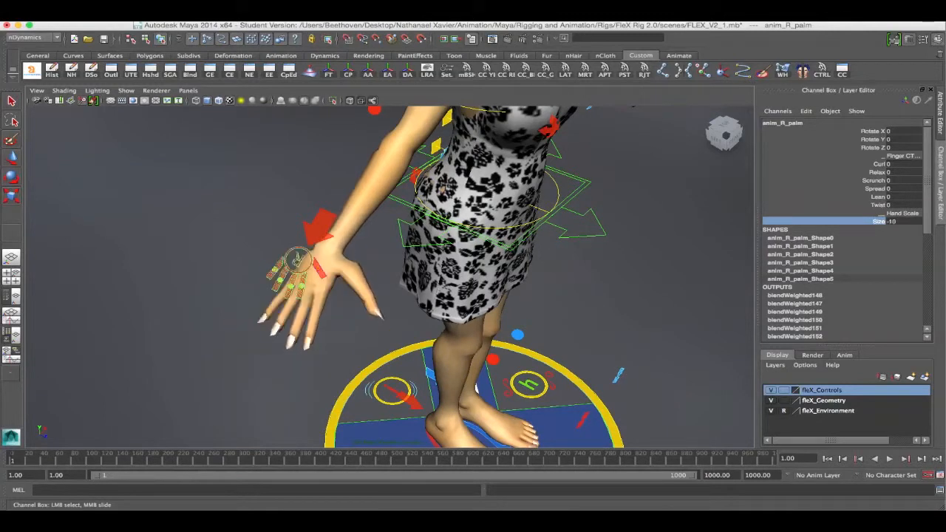
# Undo the right hand's reduced Size, then try a slight reduction again and undo it
pyautogui.keyDown('alt'); pyautogui.moveTo(343, 277); pyautogui.dragTo(367, 276); pyautogui.keyUp('alt')
pyautogui.hotkey('ctrl', 'z')
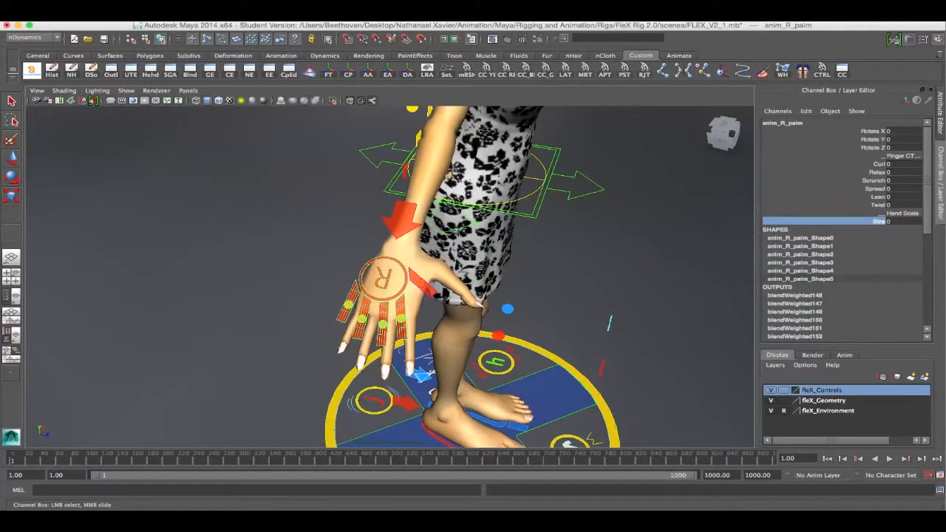
pyautogui.moveTo(367, 277); pyautogui.dragTo(360, 277, button='middle')
pyautogui.hotkey('ctrl', 'z')
# Try a hand scale Size of 10 on the right palm control, examine the hand and undo the change
pyautogui.moveTo(363, 277); pyautogui.dragTo(400, 276, button='middle')
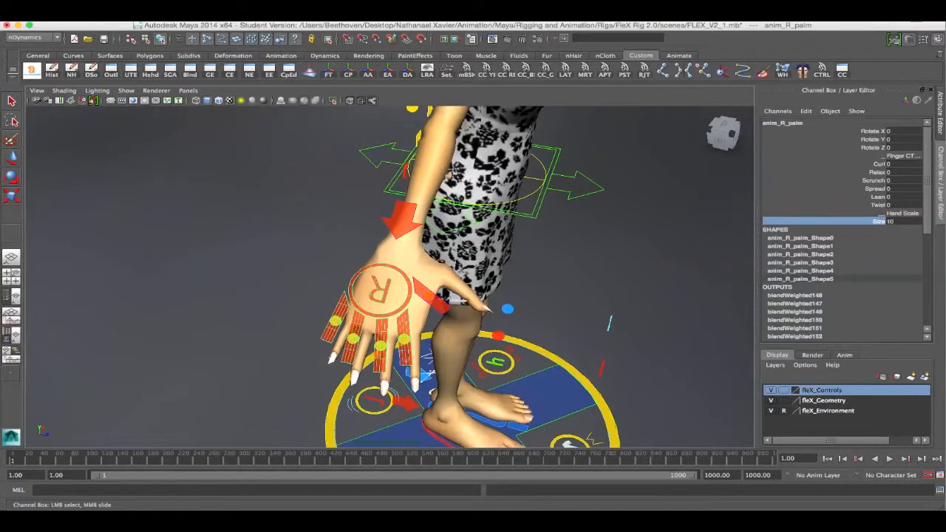
pyautogui.scroll(-6, 389, 278)
pyautogui.scroll(6, 389, 277)
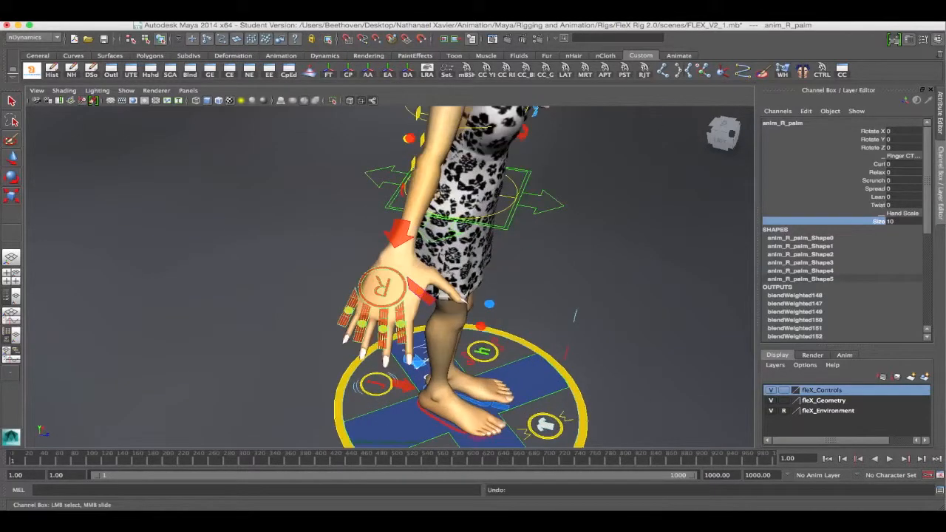
pyautogui.keyDown('alt'); pyautogui.moveTo(390, 277); pyautogui.dragTo(326, 258); pyautogui.keyUp('alt')
pyautogui.hotkey('ctrl', 'z')
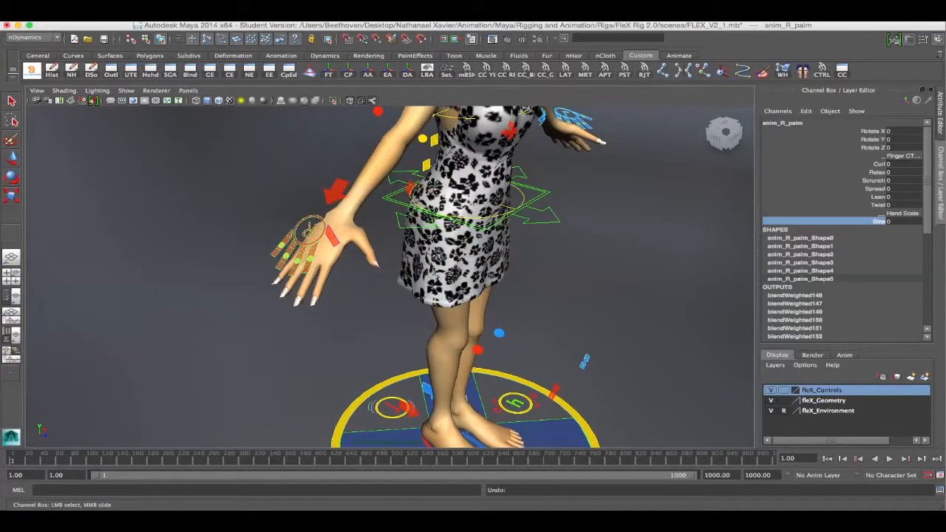
# Select the left foot bend control to display its toe and foot scale attributes
pyautogui.keyDown('alt'); pyautogui.moveTo(399, 277); pyautogui.dragTo(318, 255); pyautogui.keyUp('alt')
pyautogui.keyDown('alt'); pyautogui.moveTo(399, 370); pyautogui.dragTo(372, 173, button='middle'); pyautogui.keyUp('alt')
pyautogui.keyDown('alt'); pyautogui.moveTo(385, 237); pyautogui.dragTo(436, 315); pyautogui.keyUp('alt')
pyautogui.scroll(-3, 390, 277)
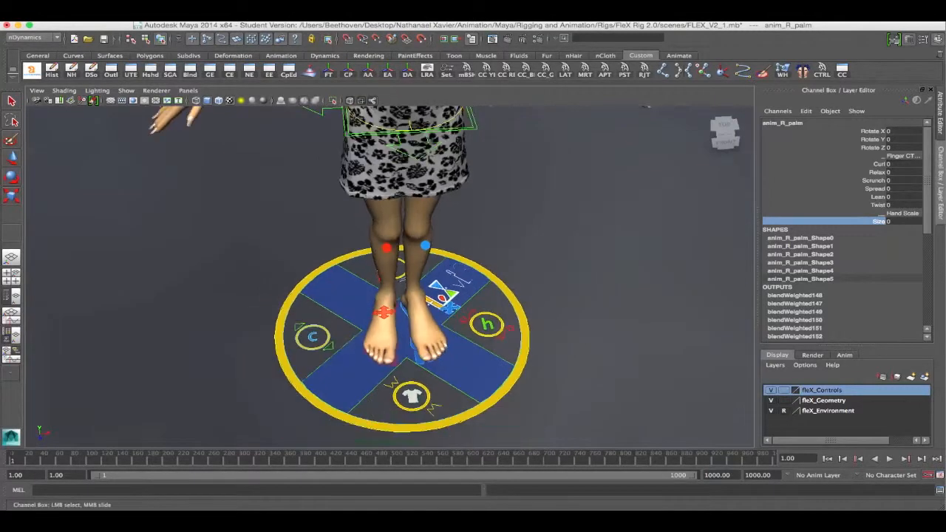
pyautogui.keyDown('alt'); pyautogui.moveTo(389, 256); pyautogui.dragTo(429, 335, button='middle'); pyautogui.keyUp('alt')
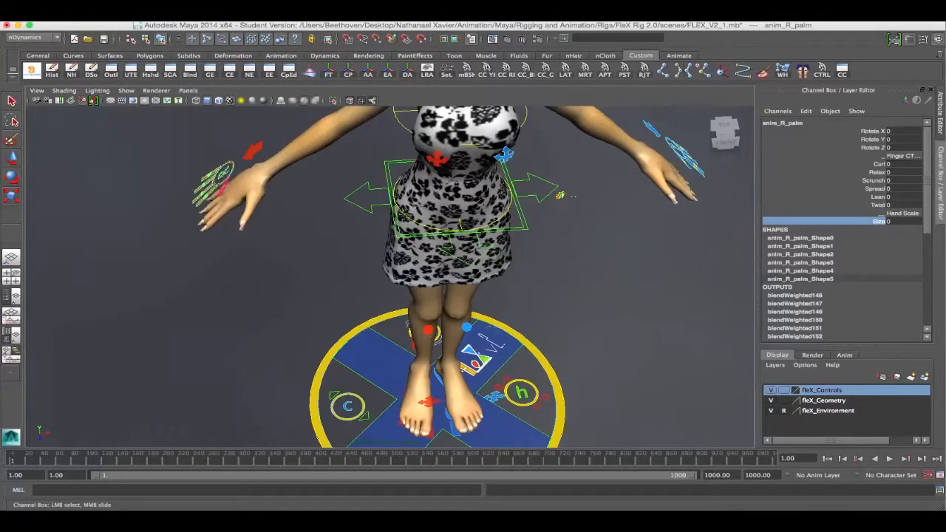
pyautogui.keyDown('alt'); pyautogui.moveTo(436, 311); pyautogui.dragTo(392, 244); pyautogui.keyUp('alt')
pyautogui.keyDown('alt'); pyautogui.moveTo(392, 318); pyautogui.dragTo(378, 247, button='middle'); pyautogui.keyUp('alt')
pyautogui.scroll(5, 377, 267)
pyautogui.keyDown('alt'); pyautogui.moveTo(377, 296); pyautogui.dragTo(311, 215); pyautogui.keyUp('alt')
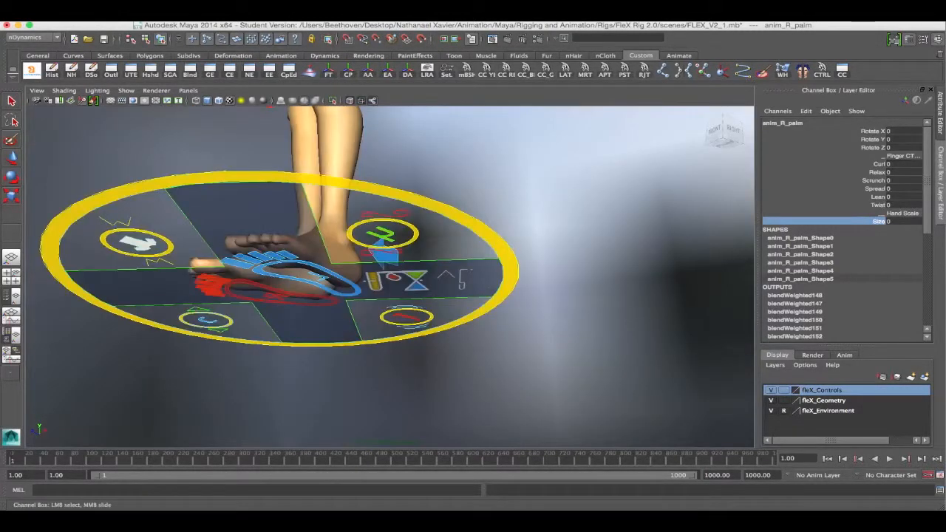
pyautogui.click(319, 277)
pyautogui.keyDown('alt'); pyautogui.moveTo(322, 270); pyautogui.dragTo(359, 355); pyautogui.keyUp('alt')
pyautogui.keyDown('alt'); pyautogui.moveTo(346, 315); pyautogui.dragTo(384, 318); pyautogui.keyUp('alt')
# Try adjusting the left foot's Size and Shoe Size attributes, undoing the changes
pyautogui.click(878, 263)
pyautogui.moveTo(517, 296)
pyautogui.mouseDown(button='middle')
pyautogui.moveTo(529, 296)
pyautogui.moveTo(506, 296)
pyautogui.mouseUp(button='middle')
pyautogui.press('super+z')
pyautogui.click(871, 270)
pyautogui.press('super+z')
# Select the wardrobe control on the base disc and open its footwear and clothes Enable options
pyautogui.click(260, 422)
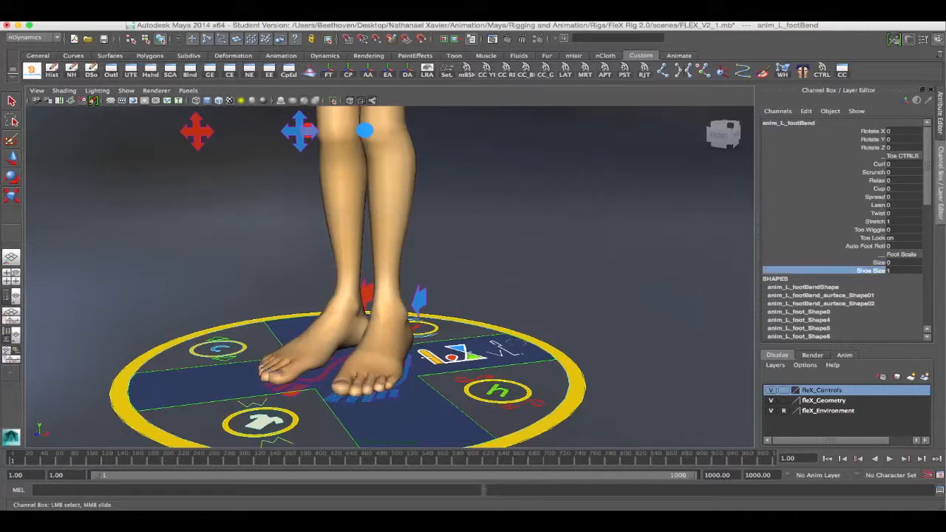
pyautogui.press('w')
pyautogui.scroll(-5, 260, 422)
pyautogui.keyDown('alt'); pyautogui.moveTo(260, 414); pyautogui.dragTo(251, 443); pyautogui.keyUp('alt')
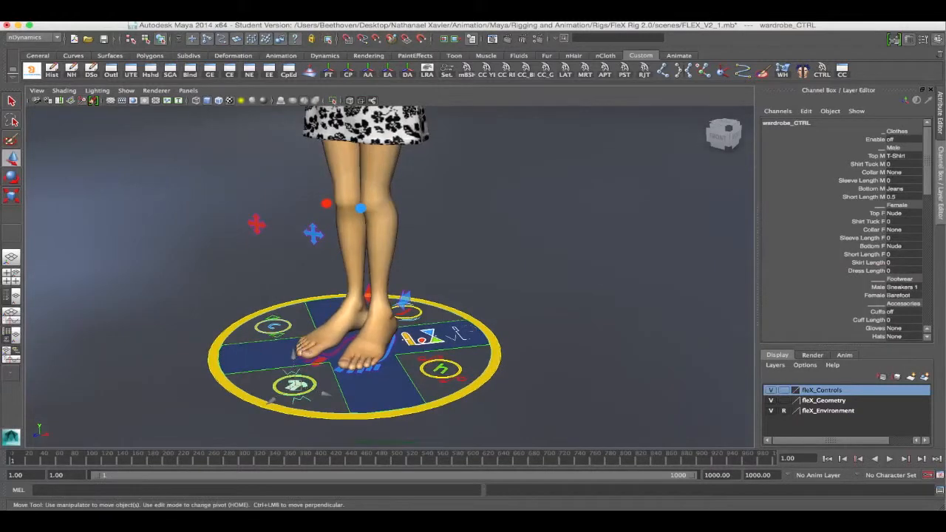
pyautogui.click(903, 286)
pyautogui.click(903, 287)
pyautogui.click(903, 139)
pyautogui.scroll(-3, 296, 324)
# Select the cloth simulation control and set the female character's Top F to Nude
pyautogui.click(294, 318)
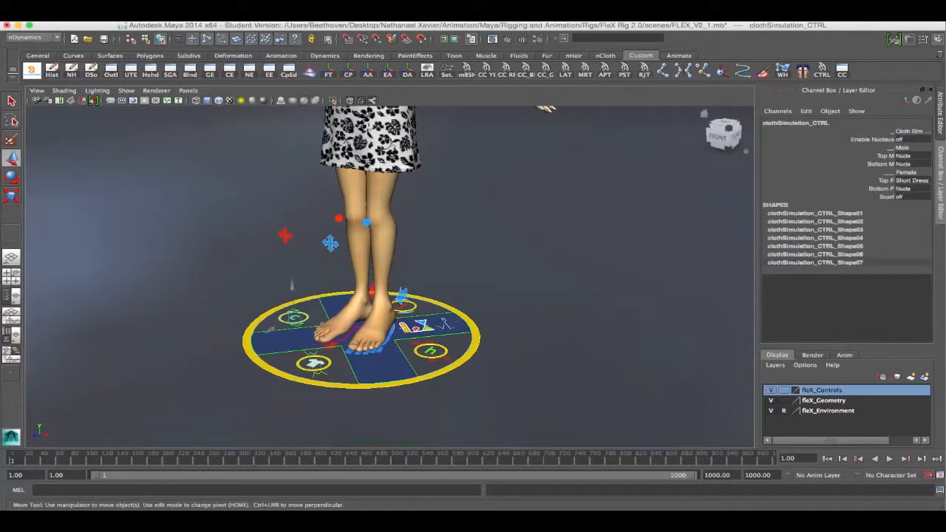
pyautogui.click(902, 180)
pyautogui.click(908, 218)
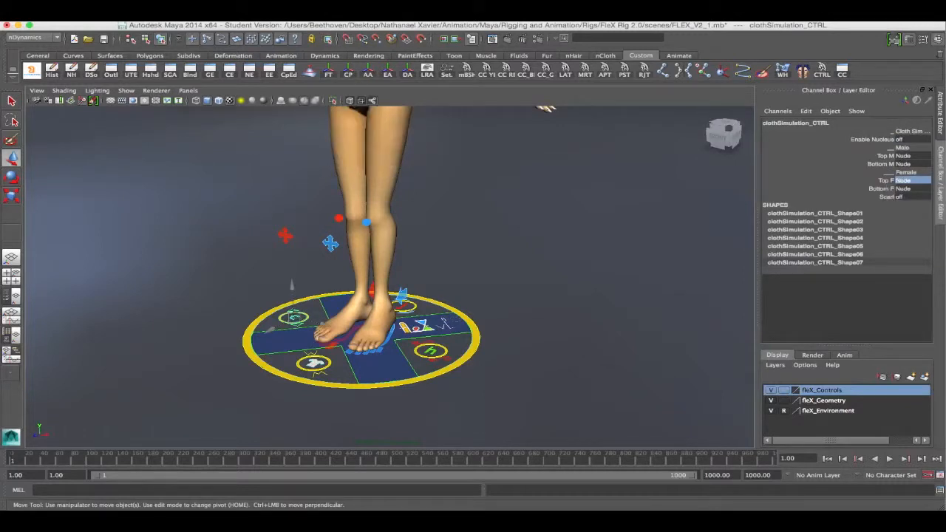
# Select the wardrobe control on the base disc and turn its clothes Enable attribute on
pyautogui.click(291, 285)
pyautogui.click(292, 378)
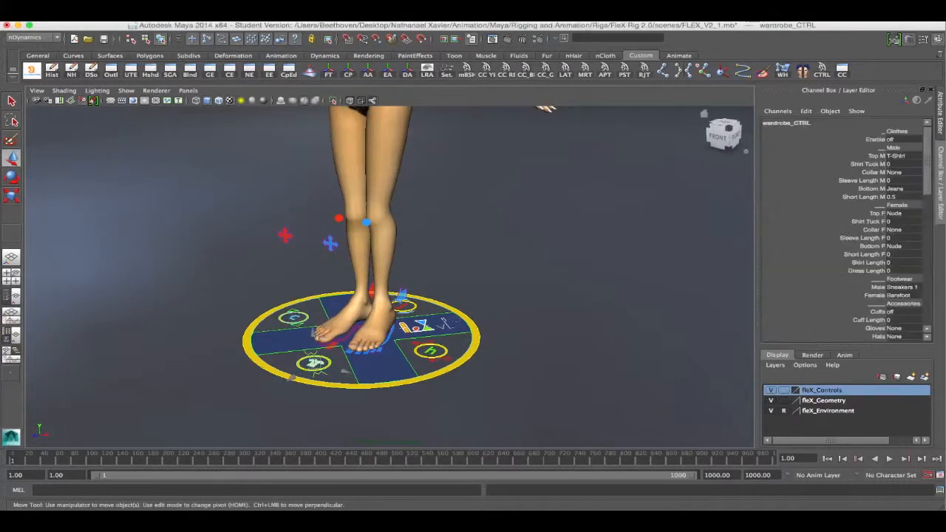
pyautogui.click(903, 139)
pyautogui.write('1')
pyautogui.press('Return')
# Set the male Top M and Bottom M to Nude and the male footwear to Barefoot
pyautogui.click(904, 156)
pyautogui.click(903, 164)
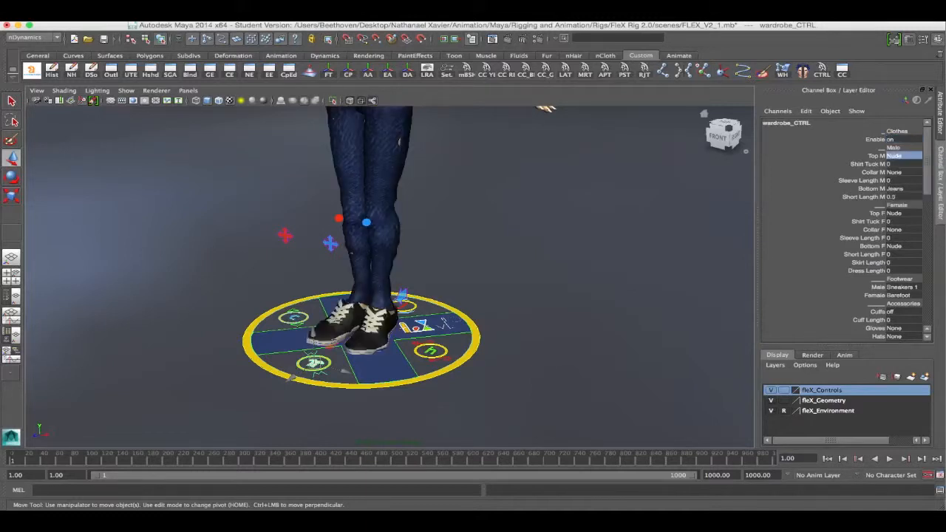
pyautogui.click(903, 188)
pyautogui.click(904, 197)
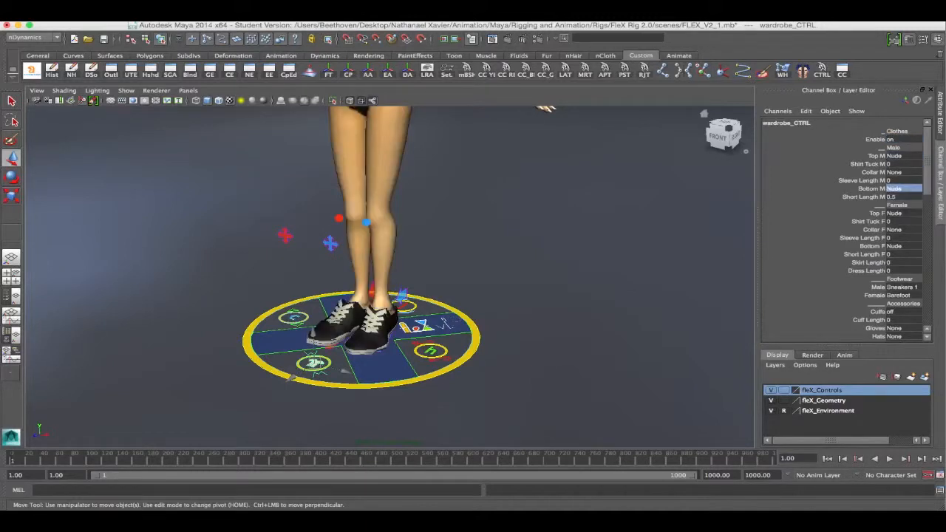
pyautogui.click(904, 287)
pyautogui.click(903, 295)
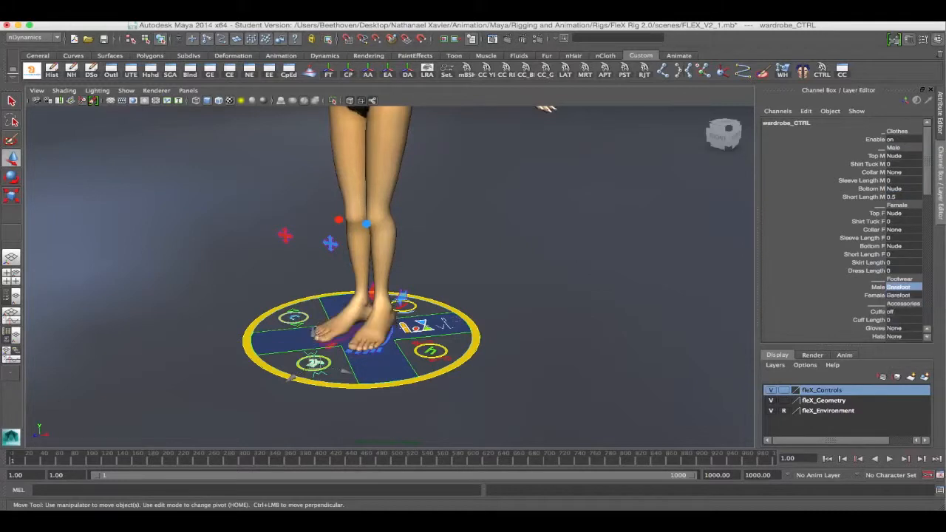
# Set the female footwear to Platform Pumps and examine the shoes' fit from the side
pyautogui.click(903, 295)
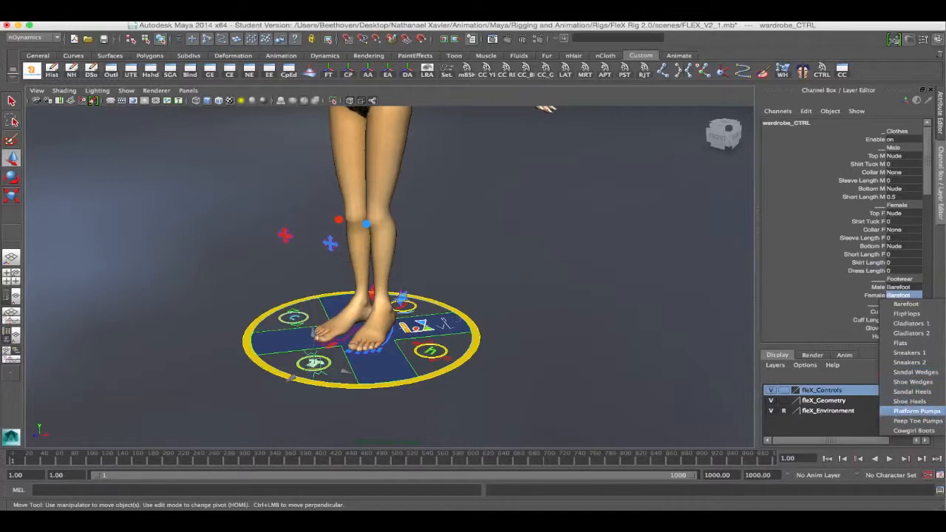
pyautogui.click(917, 411)
pyautogui.keyDown('alt'); pyautogui.moveTo(510, 296); pyautogui.dragTo(377, 272); pyautogui.keyUp('alt')
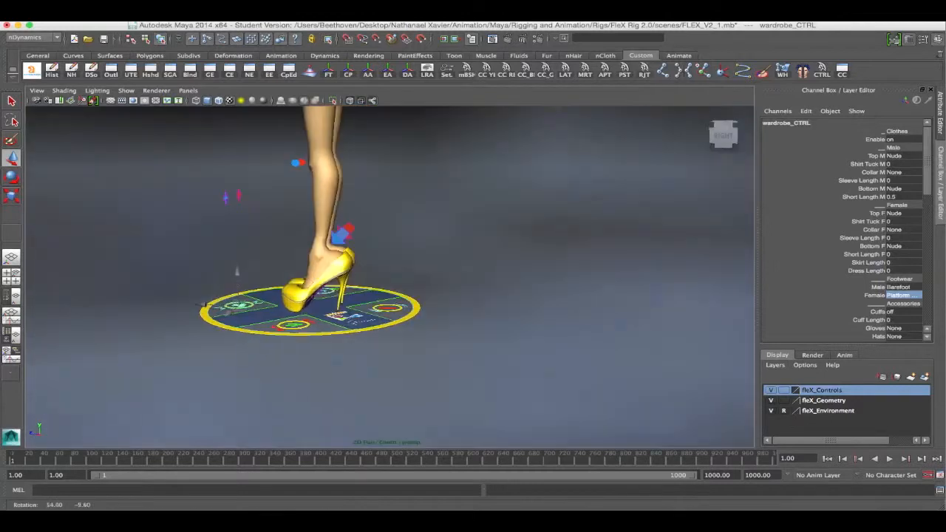
pyautogui.scroll(10, 389, 275)
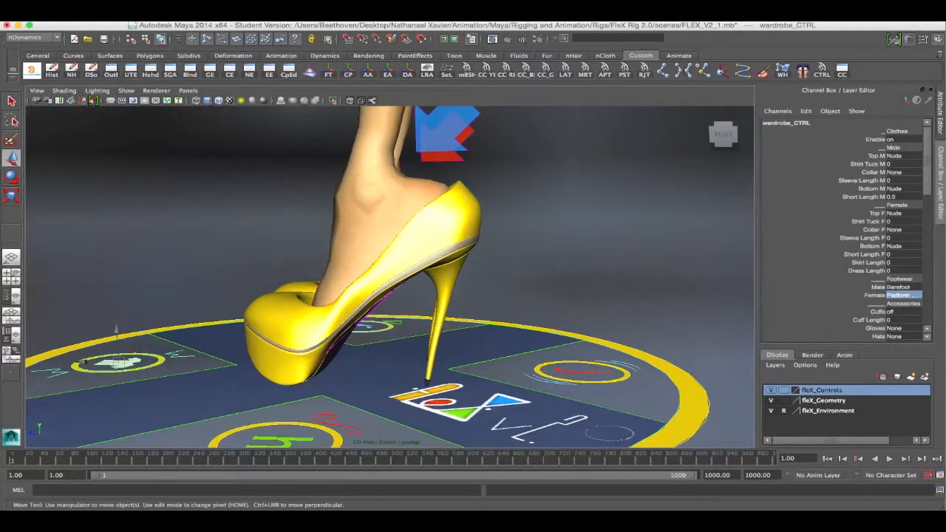
pyautogui.keyDown('alt'); pyautogui.moveTo(389, 275); pyautogui.dragTo(436, 294); pyautogui.keyUp('alt')
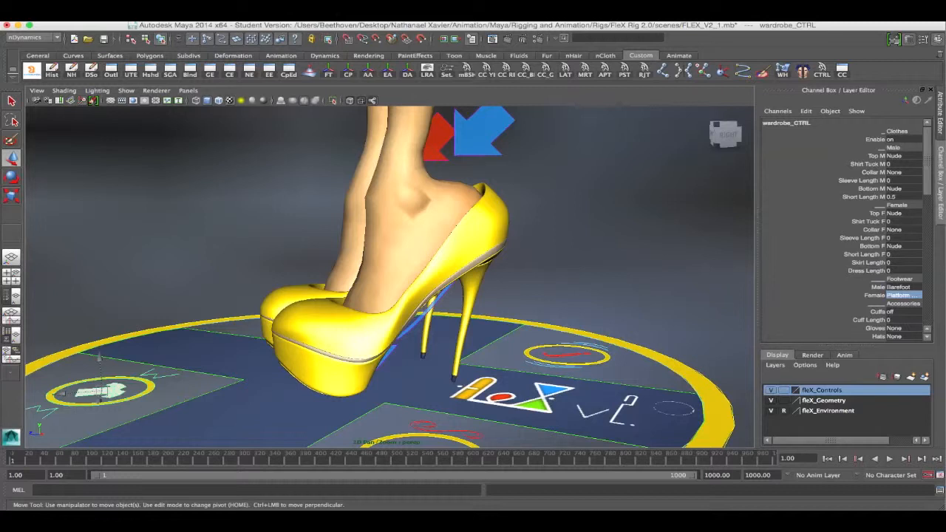
pyautogui.scroll(-5, 390, 277)
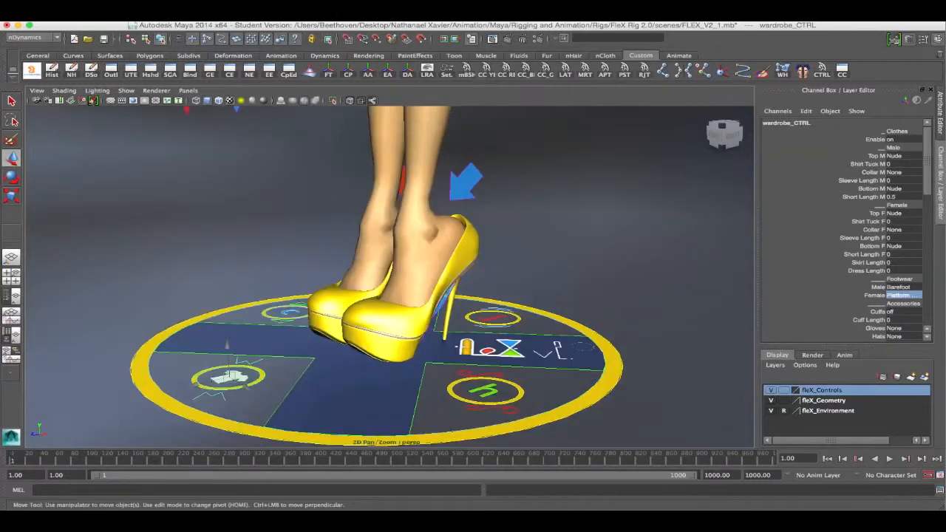
pyautogui.keyDown('alt'); pyautogui.moveTo(389, 276); pyautogui.dragTo(303, 255); pyautogui.keyUp('alt')
pyautogui.scroll(4, 303, 255)
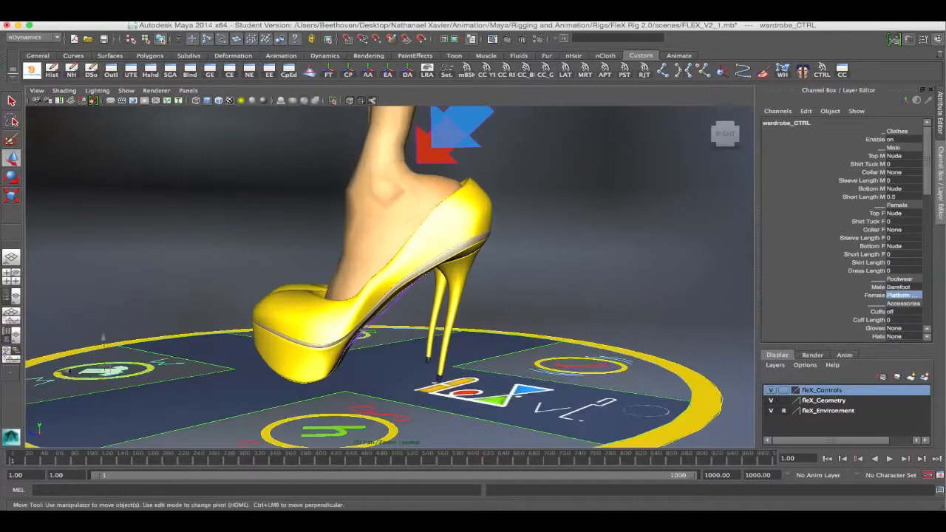
# Try changing Shoe Size and Size on both foot bend controls together, undoing the changes
pyautogui.click(368, 321)
pyautogui.scroll(2, 368, 321)
pyautogui.keyDown('alt'); pyautogui.moveTo(368, 321); pyautogui.dragTo(336, 303); pyautogui.keyUp('alt')
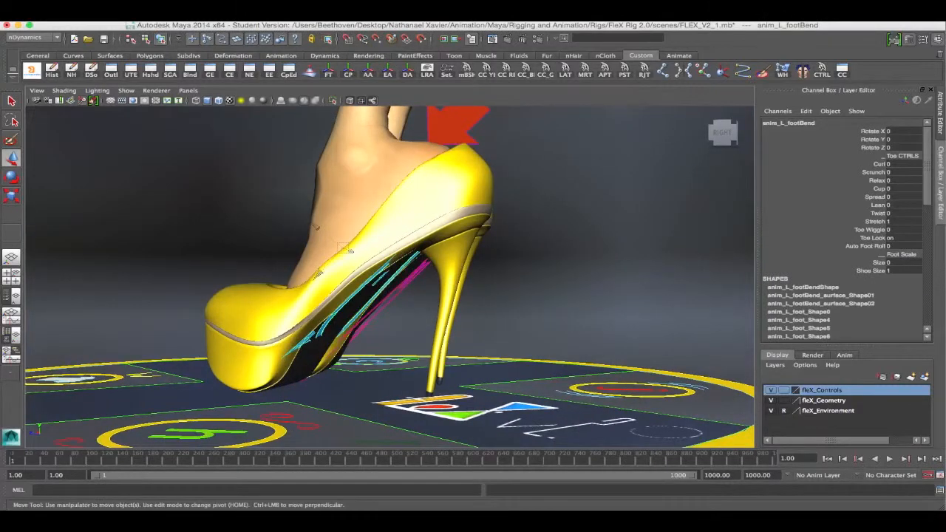
pyautogui.click(346, 252)
pyautogui.keyDown('alt'); pyautogui.moveTo(346, 253); pyautogui.dragTo(362, 264); pyautogui.keyUp('alt')
pyautogui.click(871, 271)
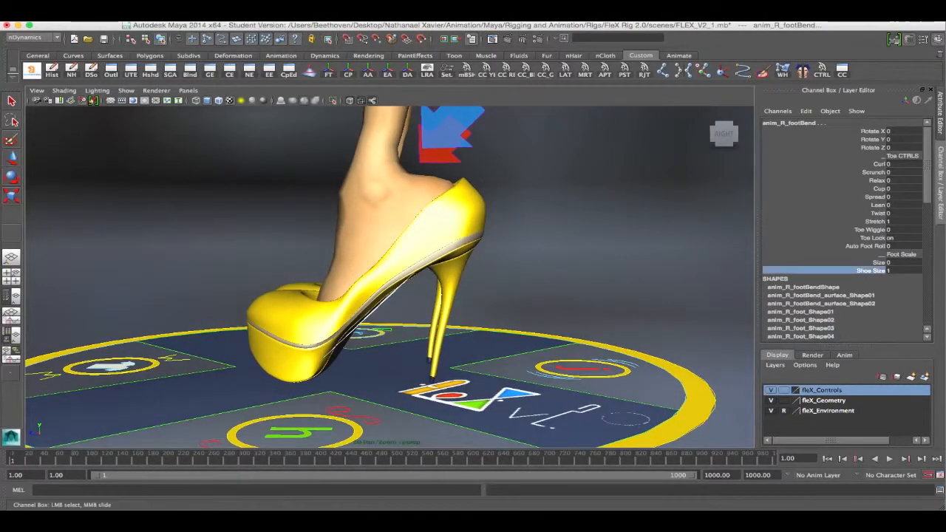
pyautogui.scroll(-3, 389, 276)
pyautogui.moveTo(390, 276)
pyautogui.keyDown('alt'); pyautogui.mouseDown(button='middle')
pyautogui.moveTo(395, 281)
pyautogui.moveTo(367, 282)
pyautogui.moveTo(388, 286)
pyautogui.mouseUp(button='middle'); pyautogui.keyUp('alt')
pyautogui.scroll(-3, 370, 281)
pyautogui.click(877, 263)
pyautogui.press('super+z')
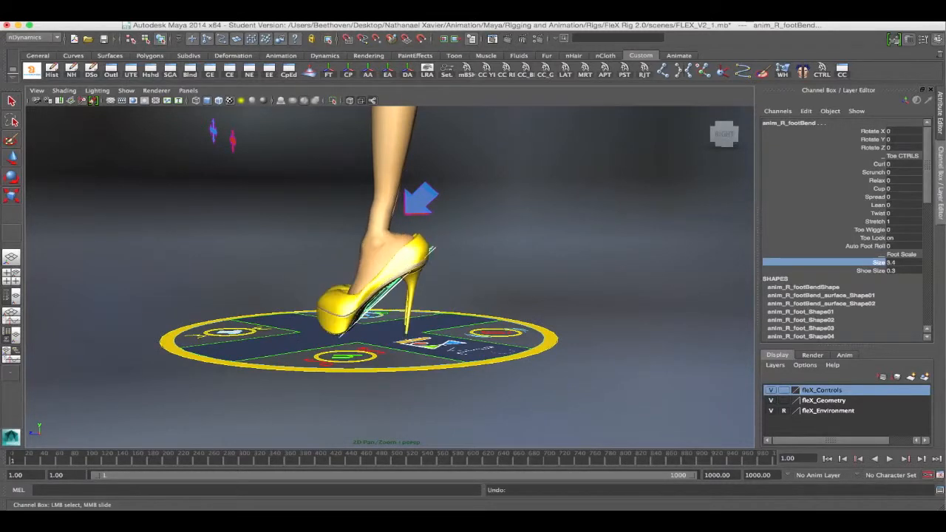
pyautogui.keyDown('alt'); pyautogui.moveTo(388, 286); pyautogui.dragTo(422, 299); pyautogui.keyUp('alt')
pyautogui.press('super+z')
# Select the center-of-gravity control around the character's hips
pyautogui.scroll(-2, 388, 286)
pyautogui.keyDown('alt'); pyautogui.moveTo(421, 299); pyautogui.dragTo(451, 348, button='middle'); pyautogui.keyUp('alt')
pyautogui.keyDown('alt'); pyautogui.moveTo(451, 347); pyautogui.dragTo(485, 349); pyautogui.keyUp('alt')
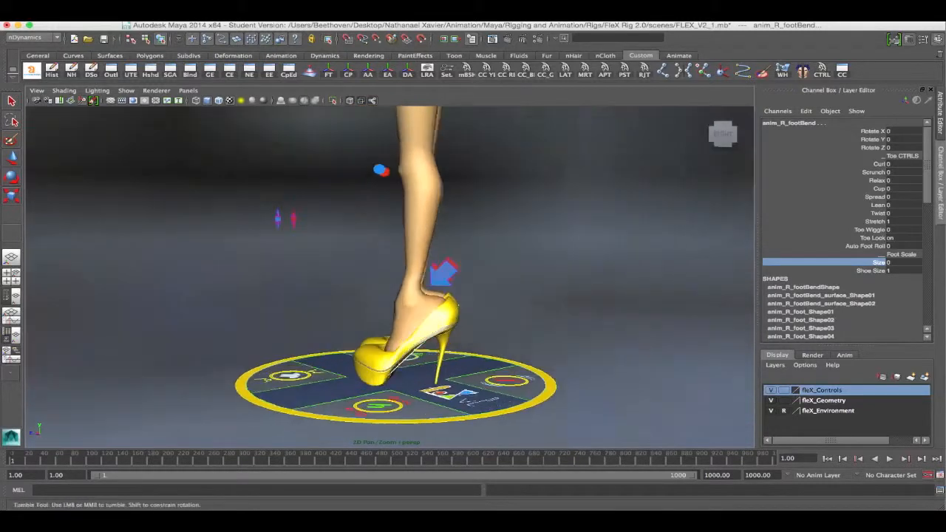
pyautogui.scroll(2, 390, 278)
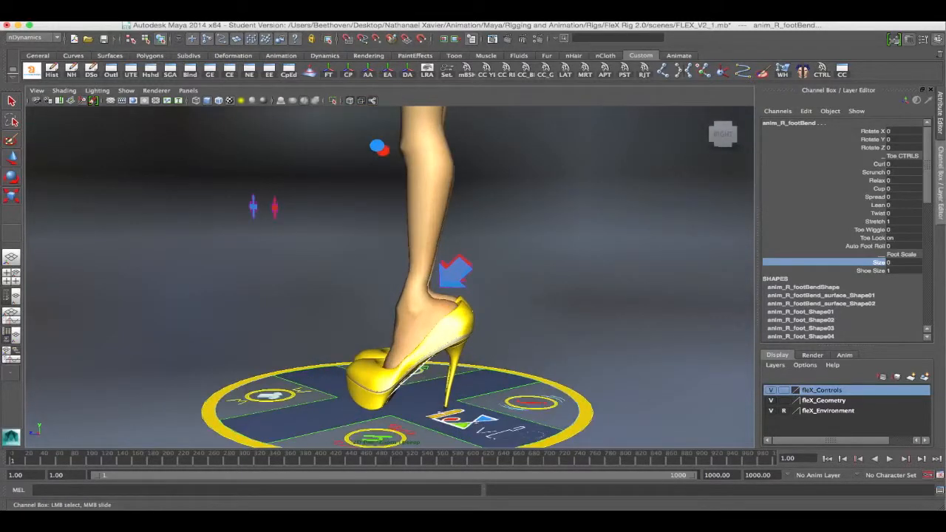
pyautogui.scroll(-3, 390, 278)
pyautogui.keyDown('alt'); pyautogui.moveTo(390, 277); pyautogui.dragTo(372, 373, button='middle'); pyautogui.keyUp('alt')
pyautogui.keyDown('alt'); pyautogui.moveTo(372, 374); pyautogui.dragTo(510, 381); pyautogui.keyUp('alt')
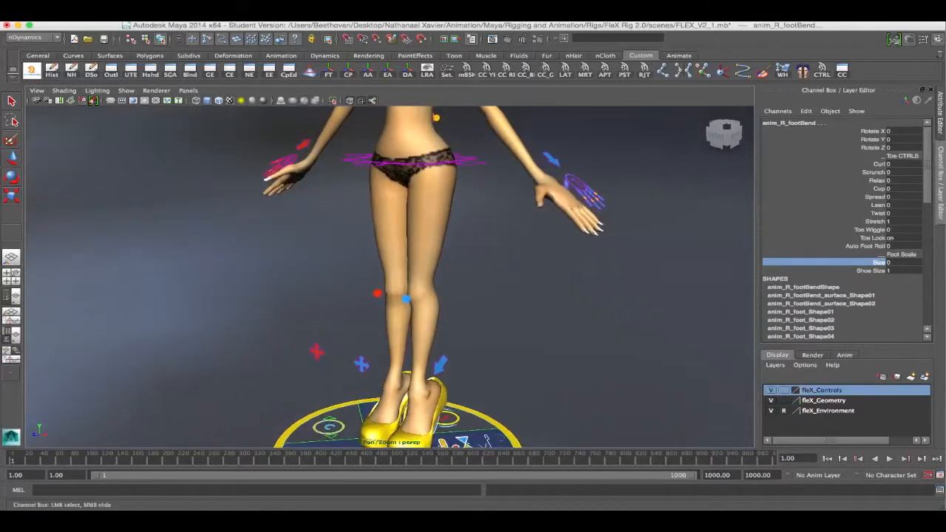
pyautogui.click(470, 161)
pyautogui.press('w')
# Turn on the bend controls' Visibility on the center-of-gravity control
pyautogui.keyDown('alt'); pyautogui.moveTo(469, 296); pyautogui.dragTo(332, 277); pyautogui.keyUp('alt')
pyautogui.keyDown('alt'); pyautogui.moveTo(333, 277); pyautogui.dragTo(329, 175, button='middle'); pyautogui.keyUp('alt')
pyautogui.scroll(3, 390, 277)
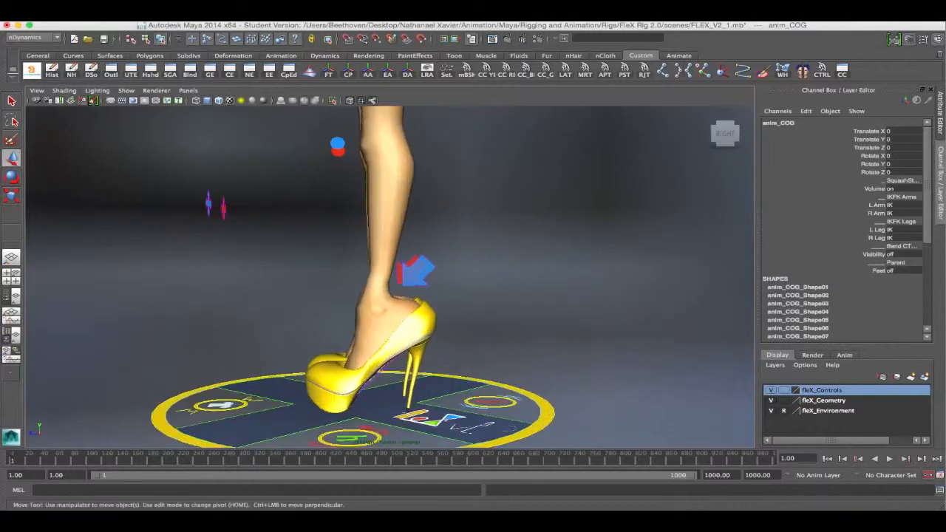
pyautogui.scroll(-2, 443, 288)
pyautogui.keyDown('alt'); pyautogui.moveTo(443, 289); pyautogui.dragTo(536, 364); pyautogui.keyUp('alt')
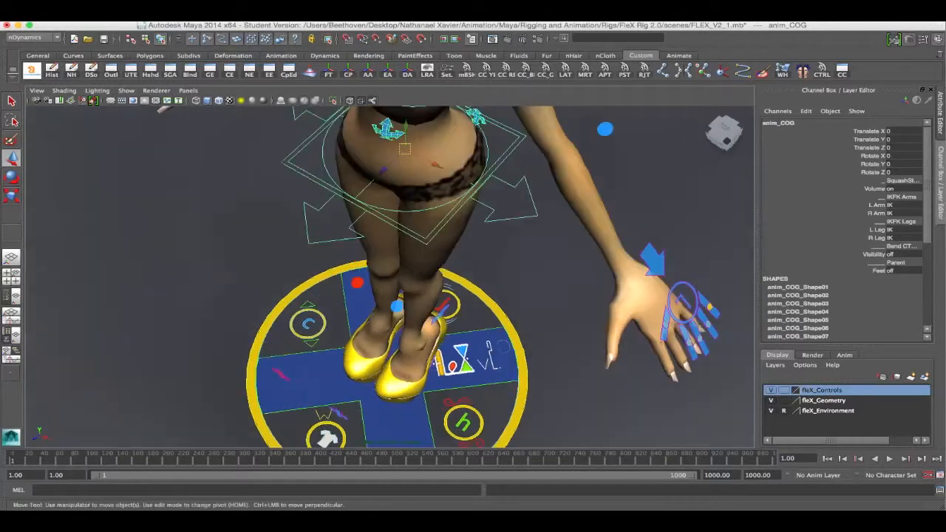
pyautogui.click(903, 254)
pyautogui.write('1')
pyautogui.press('Return')
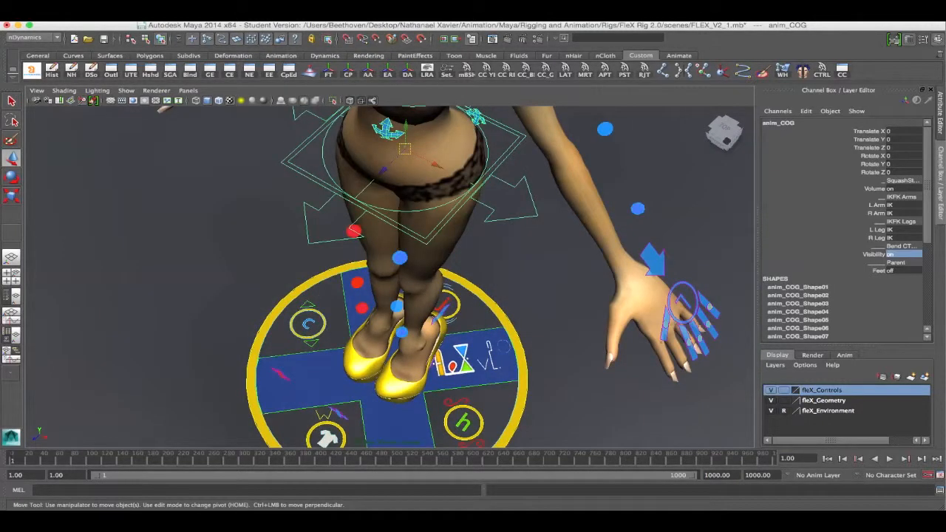
# Try moving the left lower-leg bend control, undo the move, and select the blue arrow control at the ankle
pyautogui.keyDown('alt'); pyautogui.moveTo(473, 325); pyautogui.dragTo(390, 250); pyautogui.keyUp('alt')
pyautogui.click(314, 248)
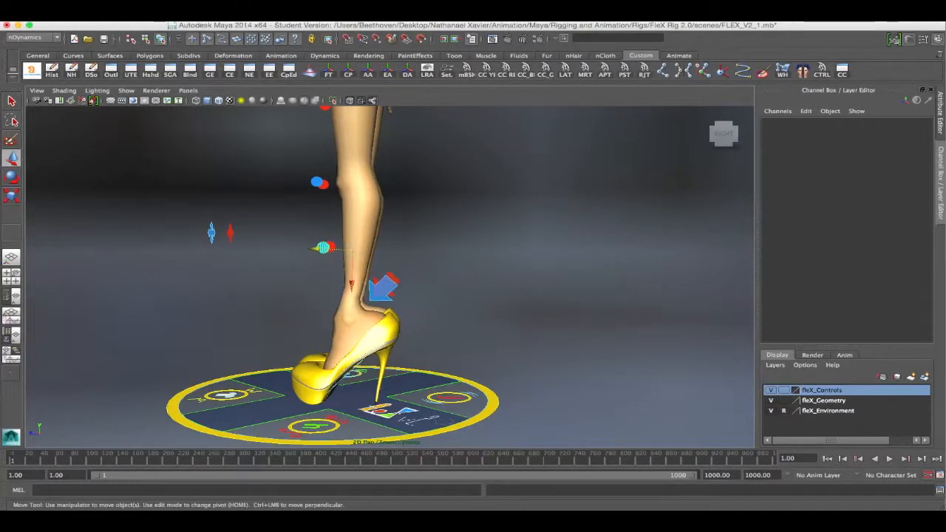
pyautogui.keyDown('alt'); pyautogui.moveTo(320, 249); pyautogui.dragTo(329, 252); pyautogui.keyUp('alt')
pyautogui.moveTo(323, 250); pyautogui.dragTo(308, 250)
pyautogui.press('super+z')
pyautogui.click(307, 273)
pyautogui.click(388, 289)
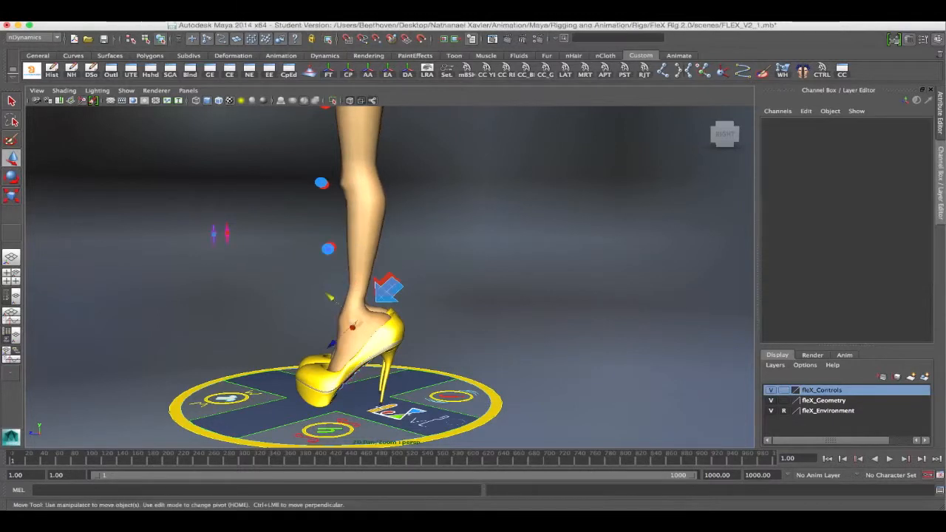
pyautogui.moveTo(388, 289); pyautogui.dragTo(344, 238)
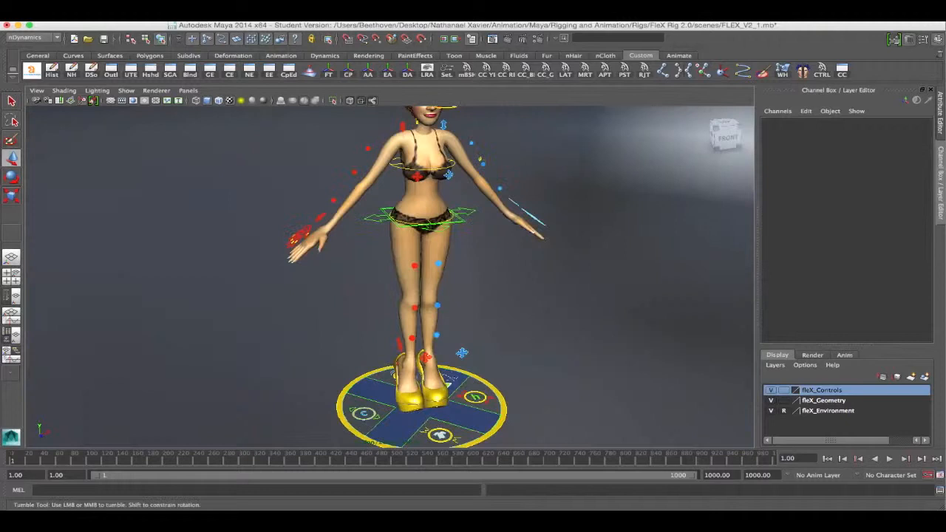
# Examine the bald female character's head and shoulders from the front, above and the side
pyautogui.keyDown('alt'); pyautogui.moveTo(422, 296); pyautogui.dragTo(385, 289); pyautogui.keyUp('alt')
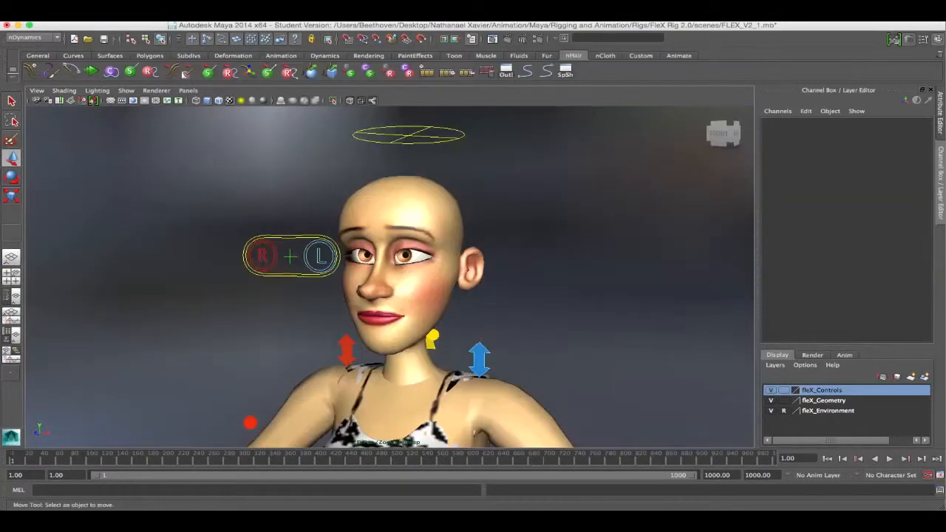
pyautogui.click(403, 221)
pyautogui.click(547, 221)
pyautogui.keyDown('alt'); pyautogui.moveTo(414, 289); pyautogui.dragTo(262, 298); pyautogui.keyUp('alt')
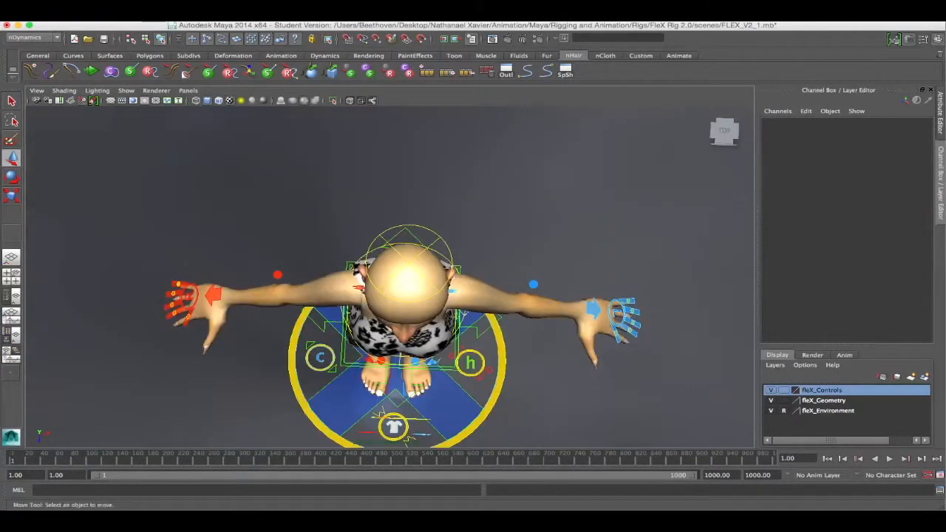
pyautogui.keyDown('alt'); pyautogui.moveTo(443, 310); pyautogui.dragTo(325, 214); pyautogui.keyUp('alt')
pyautogui.scroll(5, 391, 276)
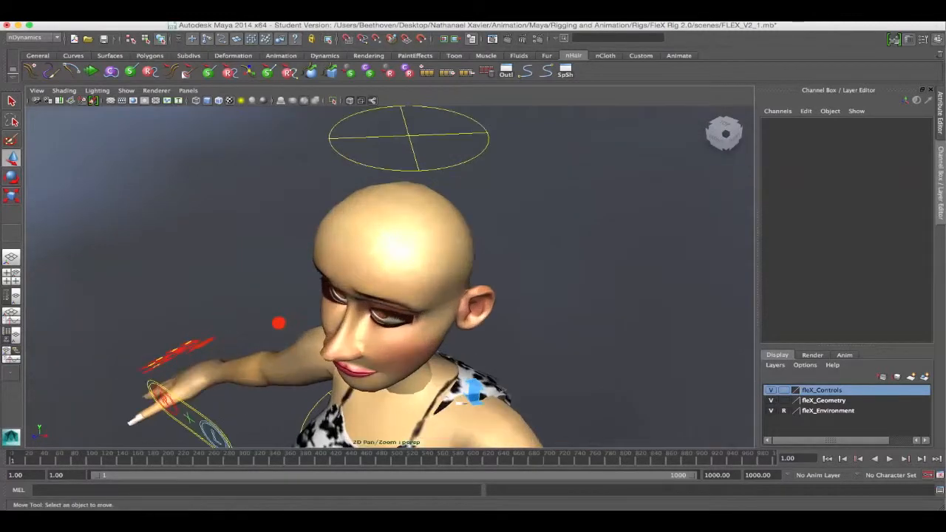
pyautogui.keyDown('alt'); pyautogui.moveTo(390, 295); pyautogui.dragTo(407, 167); pyautogui.keyUp('alt')
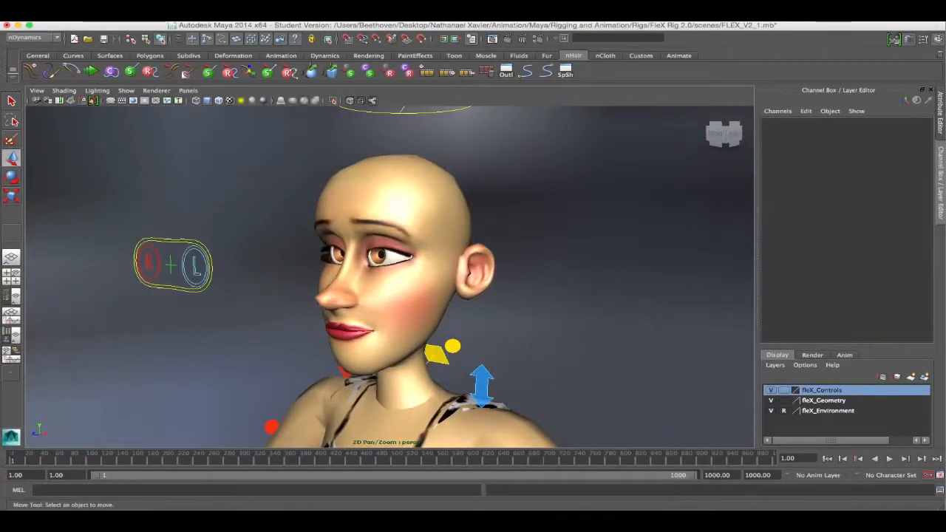
pyautogui.keyDown('alt'); pyautogui.moveTo(390, 288); pyautogui.dragTo(407, 259); pyautogui.keyUp('alt')
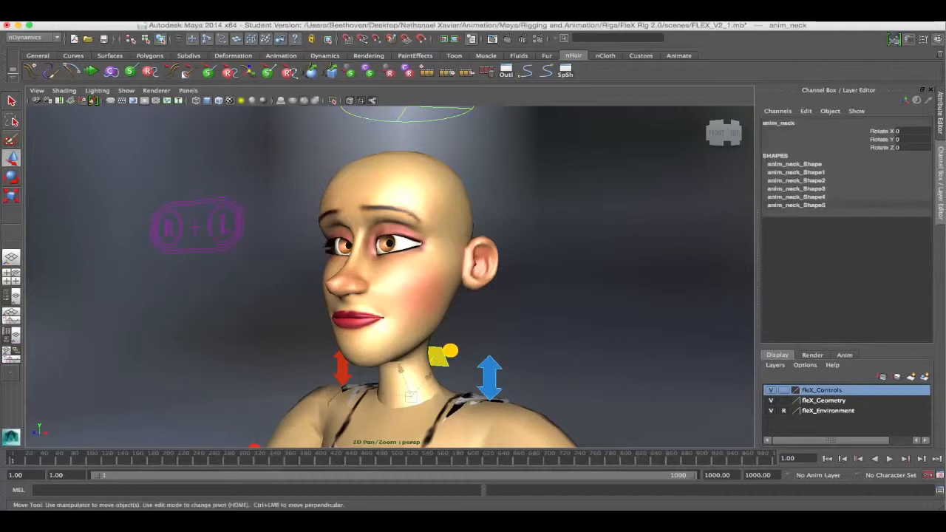
# Try rotating the neck control to swing the head, undo the rotation, and deselect the control
pyautogui.press('e')
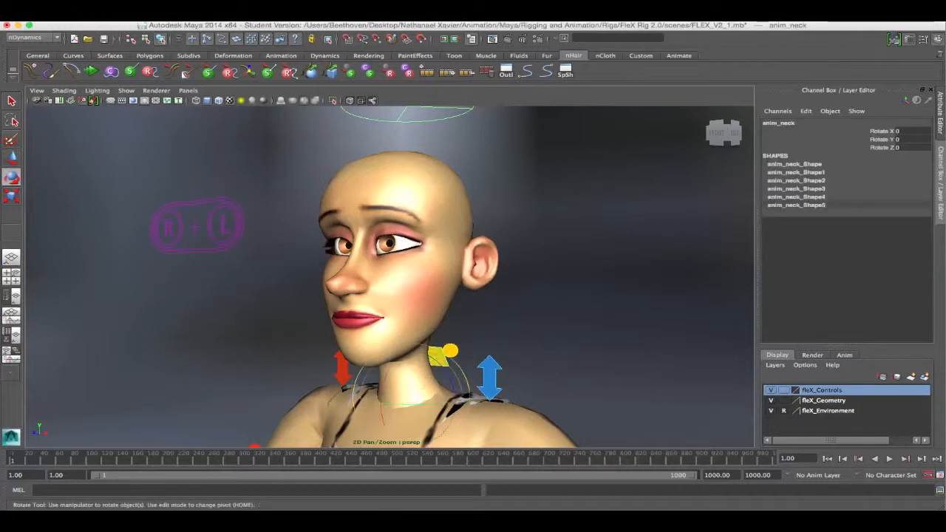
pyautogui.moveTo(422, 388); pyautogui.dragTo(376, 406)
pyautogui.press('super+z')
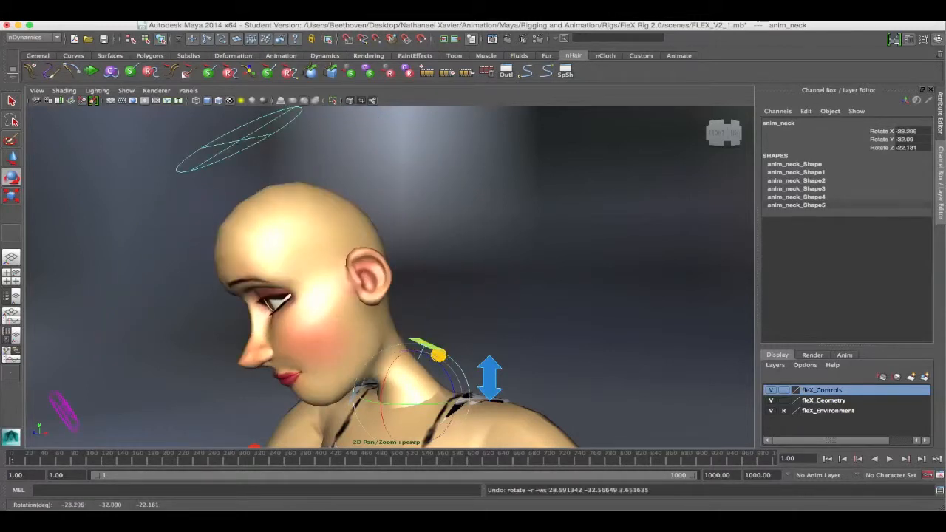
pyautogui.click(562, 311)
# Select the hair simulation control and turn on the Female hair visibility
pyautogui.keyDown('alt'); pyautogui.moveTo(547, 310); pyautogui.dragTo(850, 320); pyautogui.keyUp('alt')
pyautogui.keyDown('alt'); pyautogui.moveTo(562, 311); pyautogui.dragTo(214, 326); pyautogui.keyUp('alt')
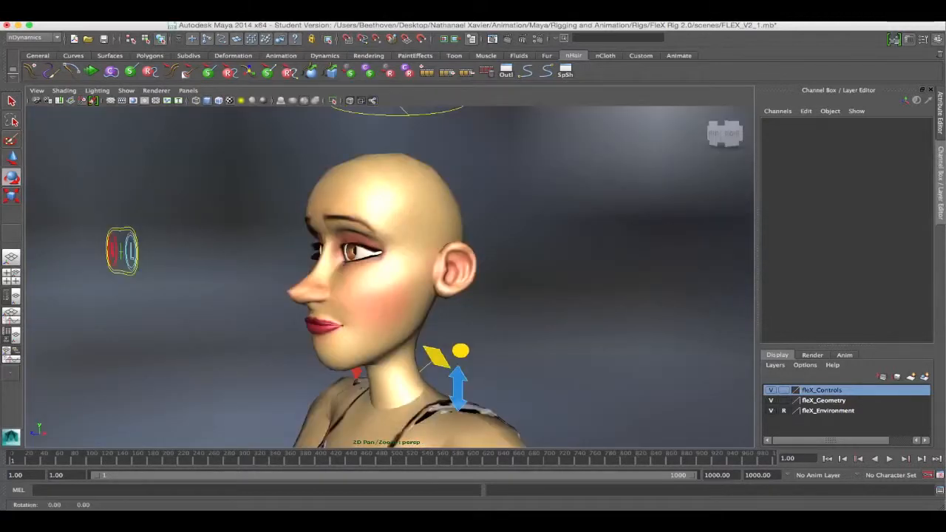
pyautogui.keyDown('alt'); pyautogui.moveTo(318, 325); pyautogui.dragTo(448, 319); pyautogui.keyUp('alt')
pyautogui.keyDown('alt'); pyautogui.moveTo(477, 250); pyautogui.dragTo(355, 272); pyautogui.keyUp('alt')
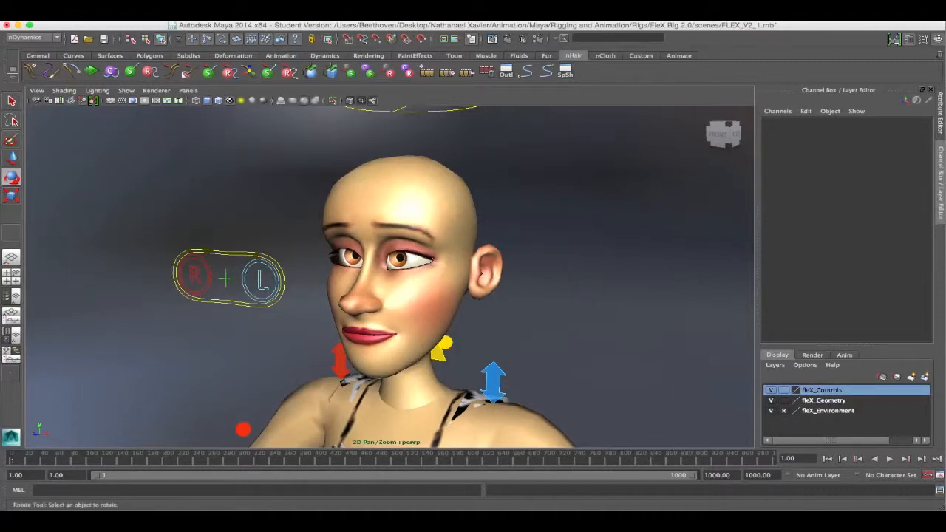
pyautogui.click(641, 55)
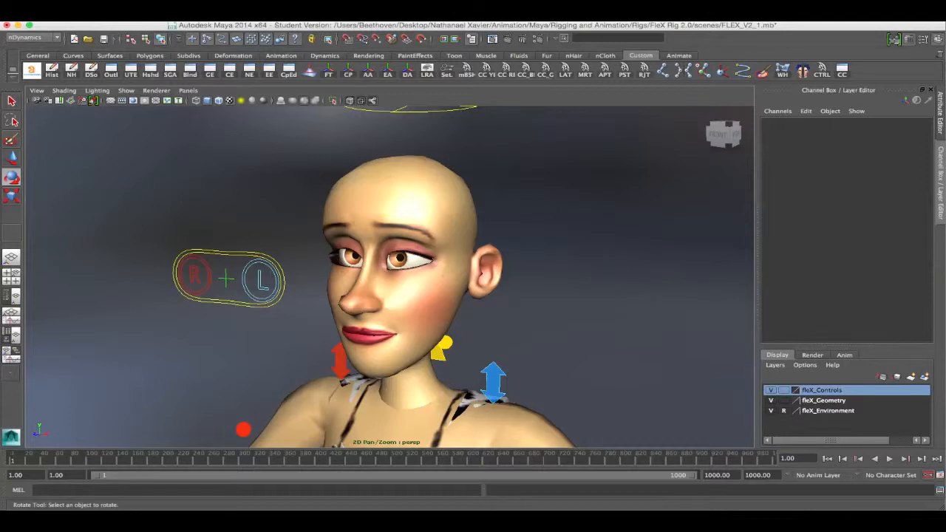
pyautogui.keyDown('alt'); pyautogui.moveTo(310, 259); pyautogui.dragTo(296, 307); pyautogui.keyUp('alt')
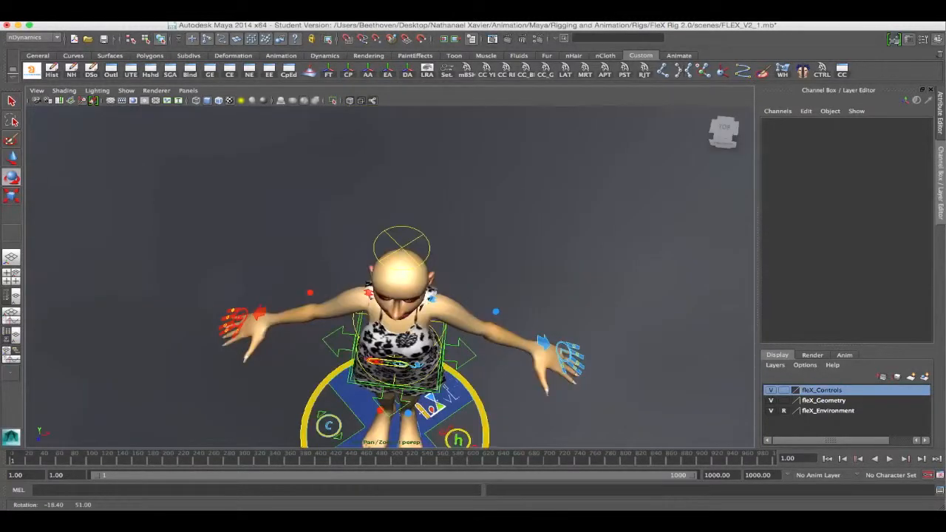
pyautogui.click(401, 244)
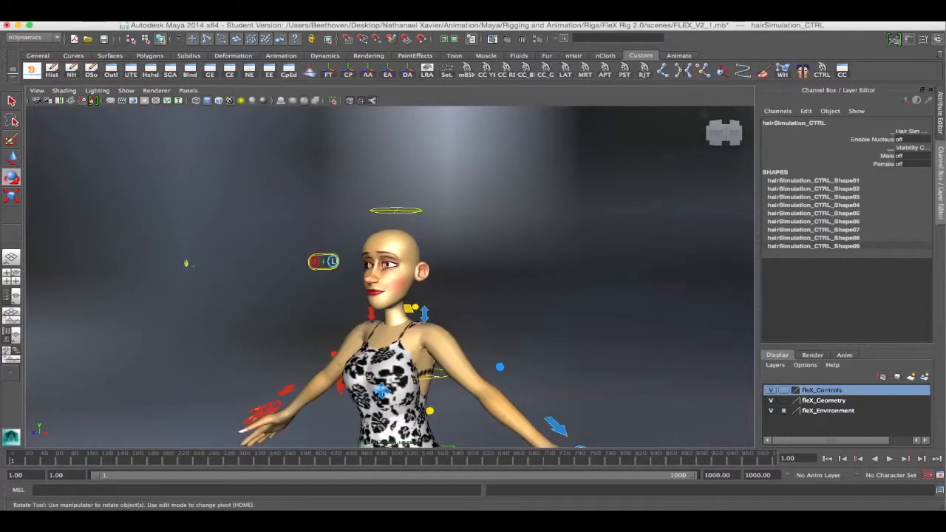
pyautogui.click(913, 164)
pyautogui.write('1')
pyautogui.press('Return')
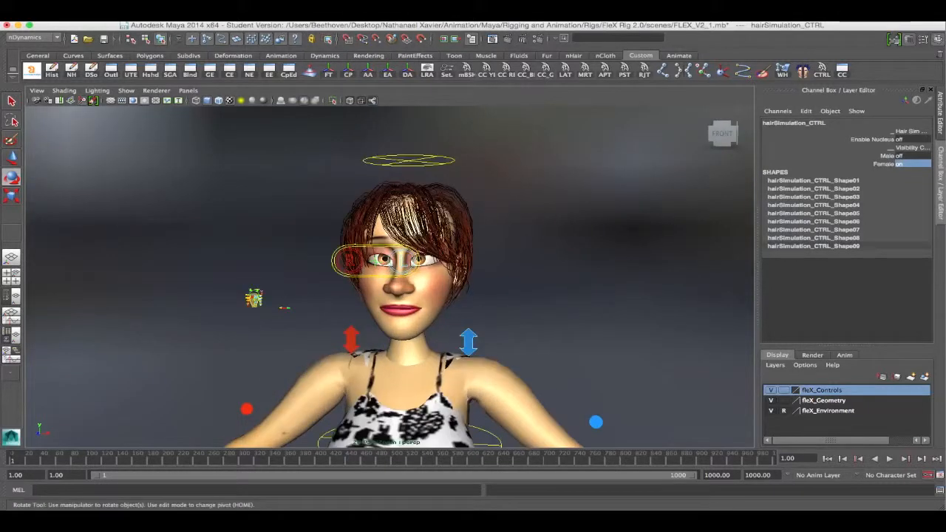
# Deselect the hair simulation control and examine the female character's hair from the side and her full figure from above and at an angle
pyautogui.click(562, 251)
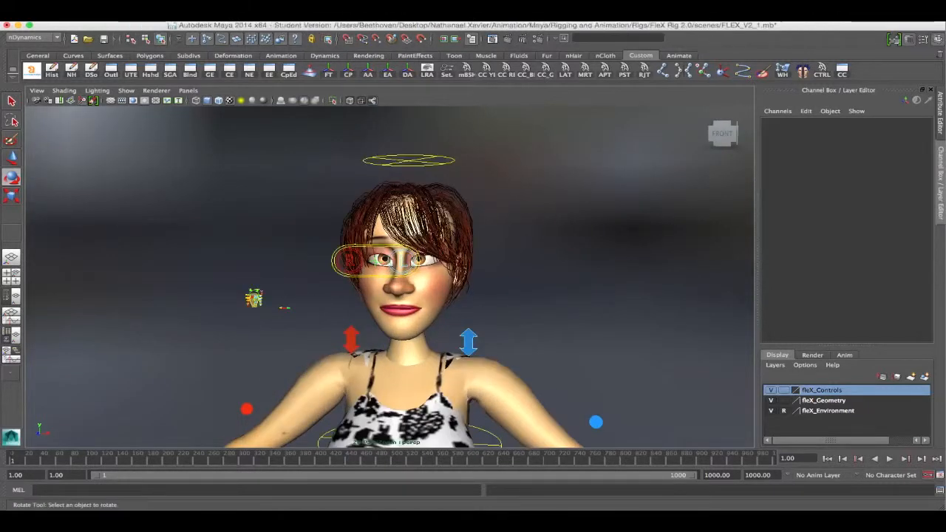
pyautogui.keyDown('alt'); pyautogui.moveTo(561, 252); pyautogui.dragTo(377, 251); pyautogui.keyUp('alt')
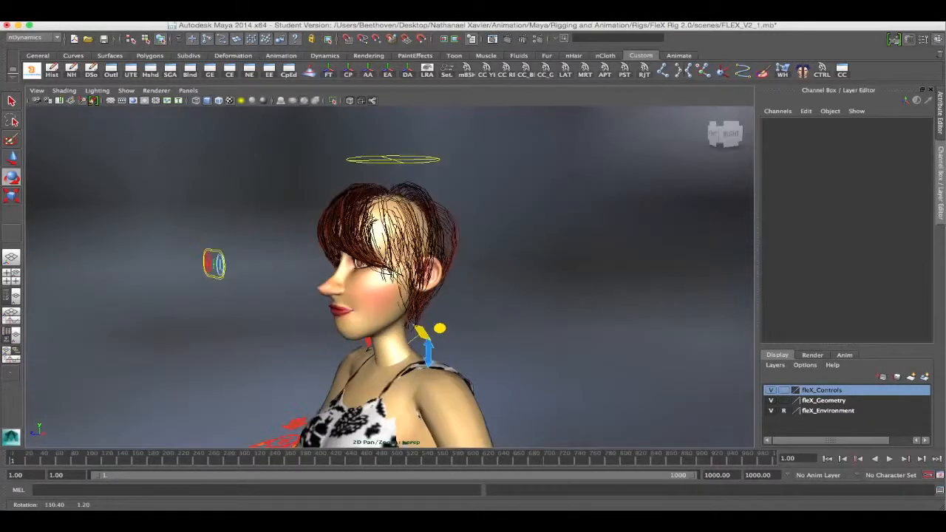
pyautogui.scroll(-4, 390, 276)
pyautogui.scroll(-5, 390, 277)
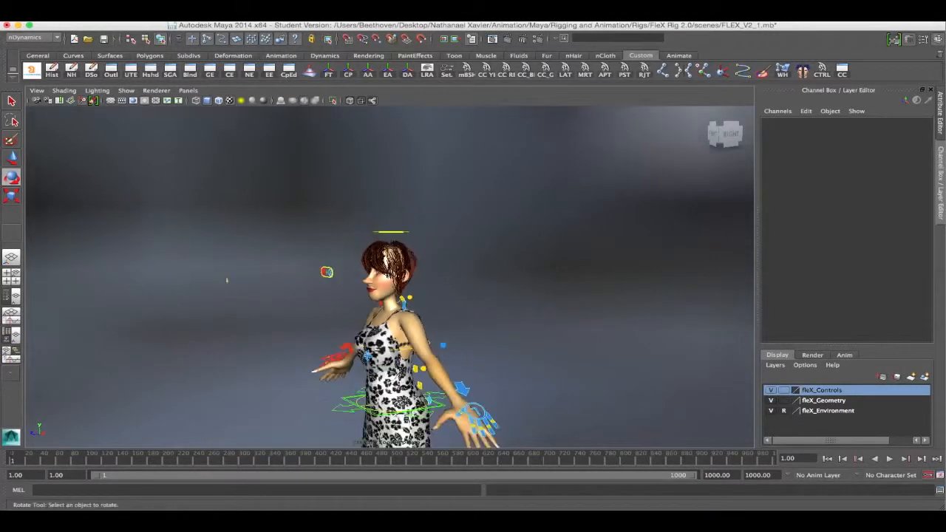
pyautogui.keyDown('alt'); pyautogui.moveTo(318, 255); pyautogui.dragTo(553, 272); pyautogui.keyUp('alt')
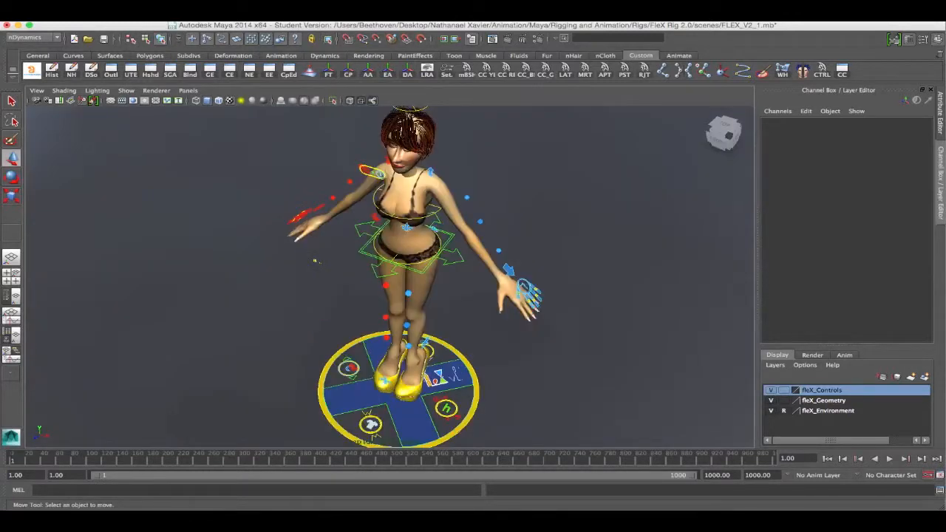
pyautogui.keyDown('alt'); pyautogui.moveTo(390, 278); pyautogui.dragTo(363, 332, button='middle'); pyautogui.keyUp('alt')
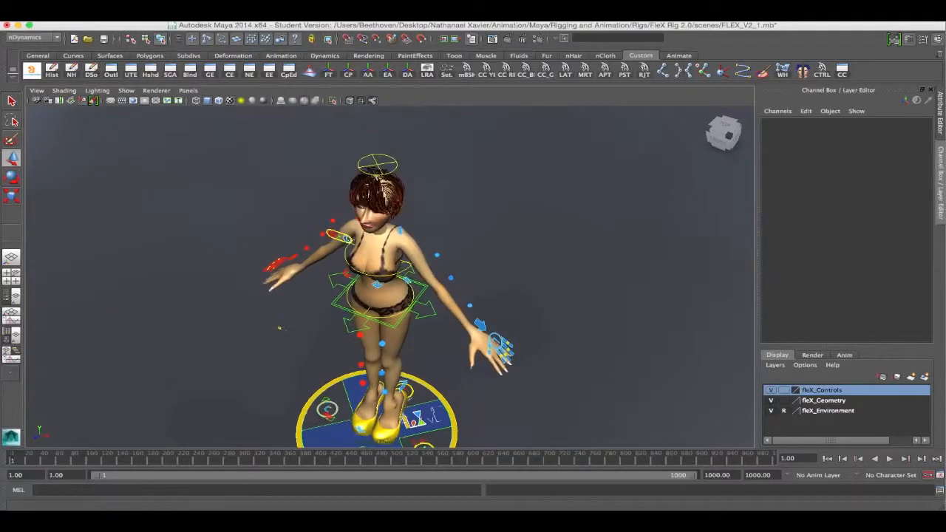
pyautogui.keyDown('alt'); pyautogui.moveTo(363, 332); pyautogui.dragTo(406, 251); pyautogui.keyUp('alt')
pyautogui.keyDown('alt'); pyautogui.moveTo(407, 251); pyautogui.dragTo(355, 252, button='right'); pyautogui.keyUp('alt')
pyautogui.keyDown('alt'); pyautogui.moveTo(392, 259); pyautogui.dragTo(337, 271); pyautogui.keyUp('alt')
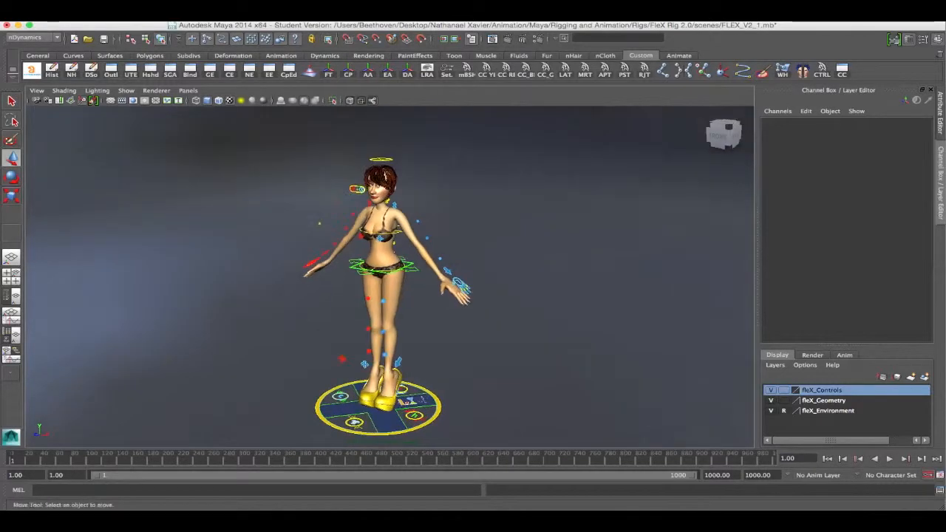